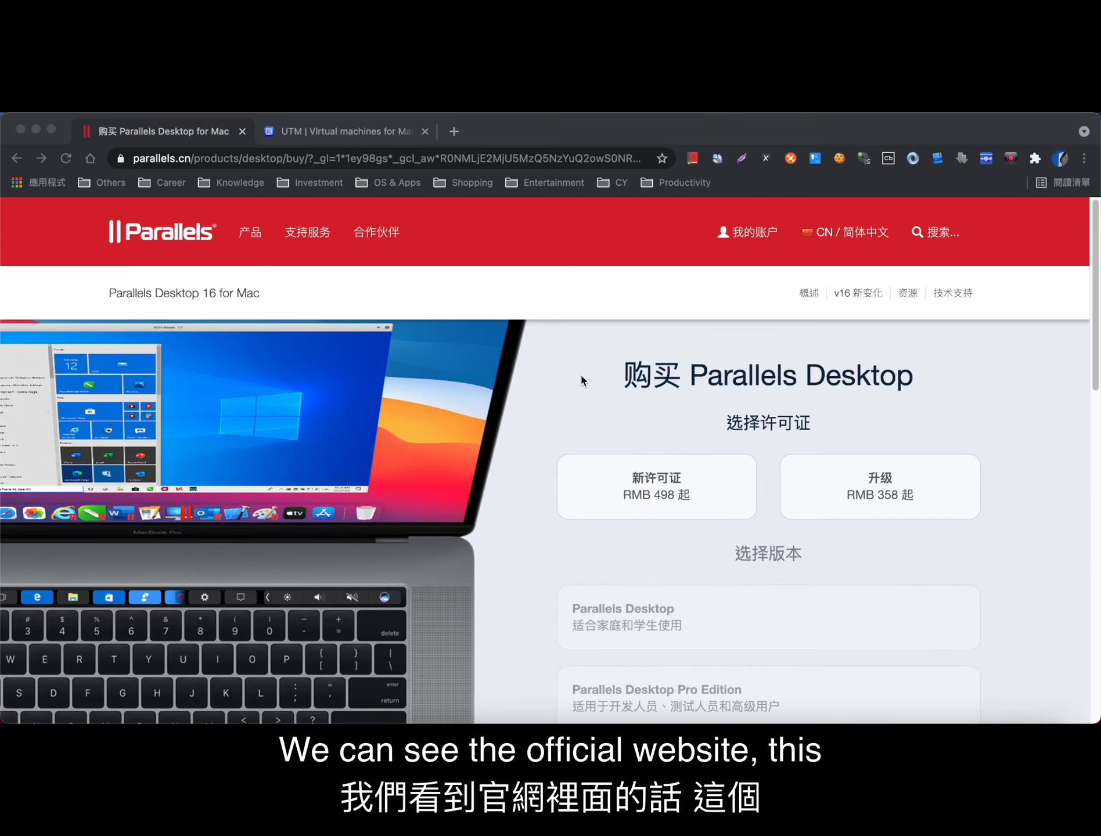
Step: Select a new licence (新许可证), the standard Parallels Desktop edition and the permanent licence plan (永久授权) on the purchase page
left_click(554, 392)
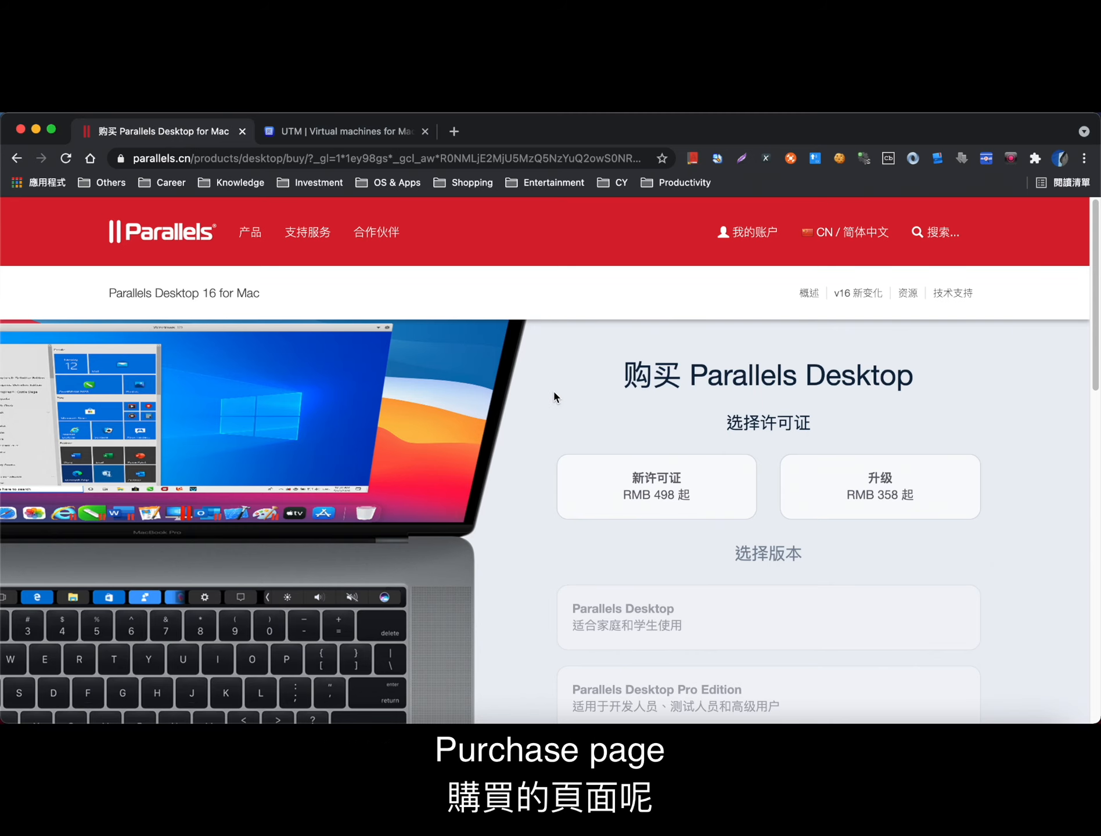
left_click(576, 488)
left_click(615, 512)
scroll(522, 572, "down", 5)
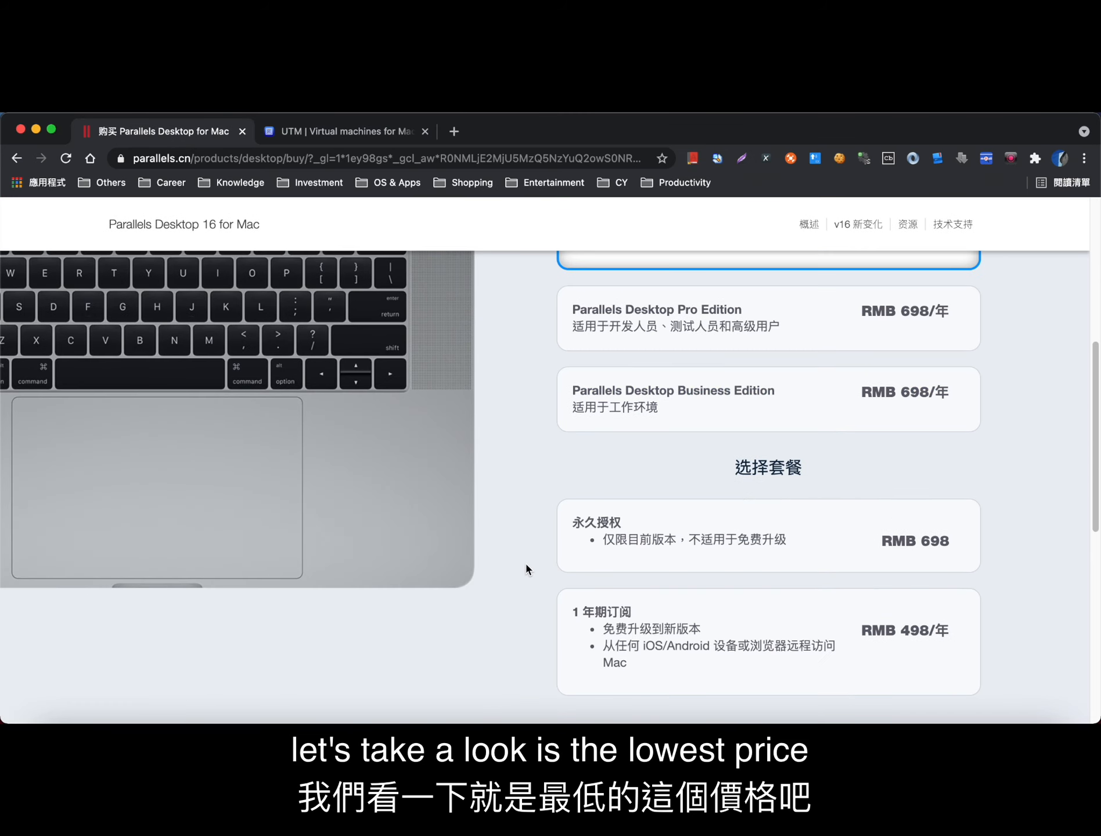
left_click(600, 561)
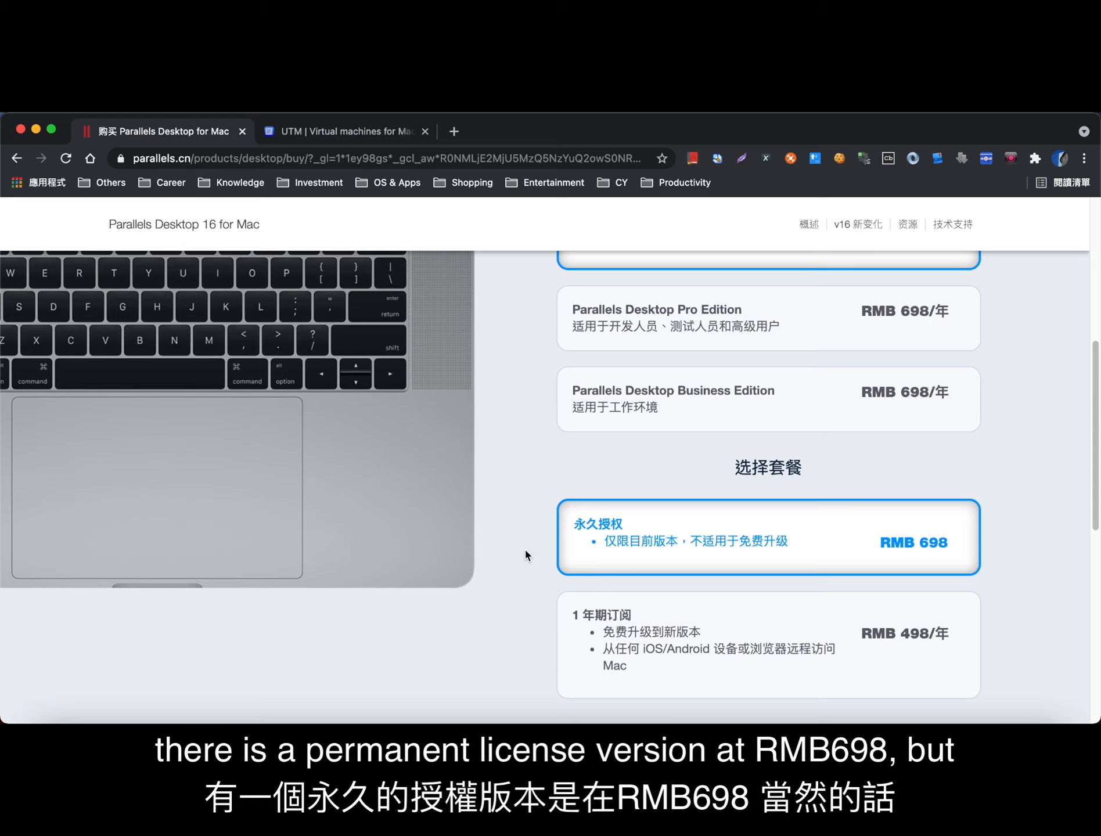
Step: Compare the editions, licence plans and prices offered on the Parallels Desktop purchase page
scroll(526, 552, "down", 1)
scroll(521, 502, "down", 1)
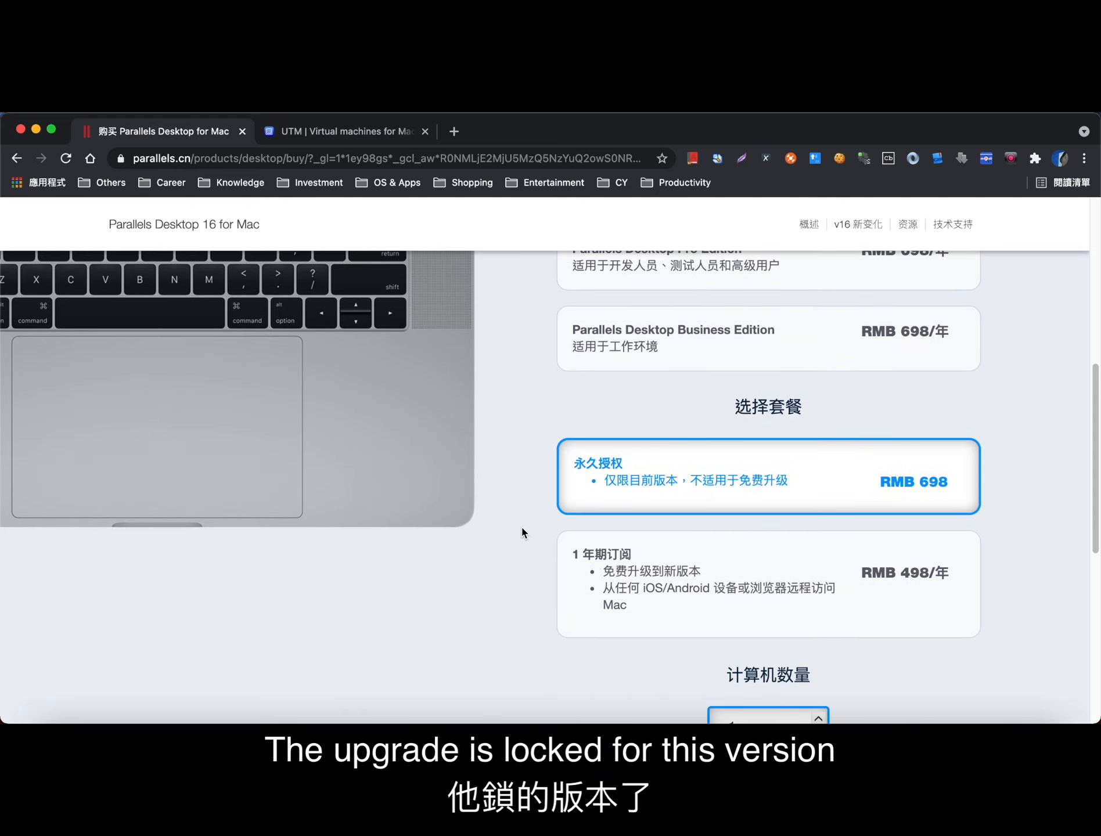
scroll(522, 534, "down", 4)
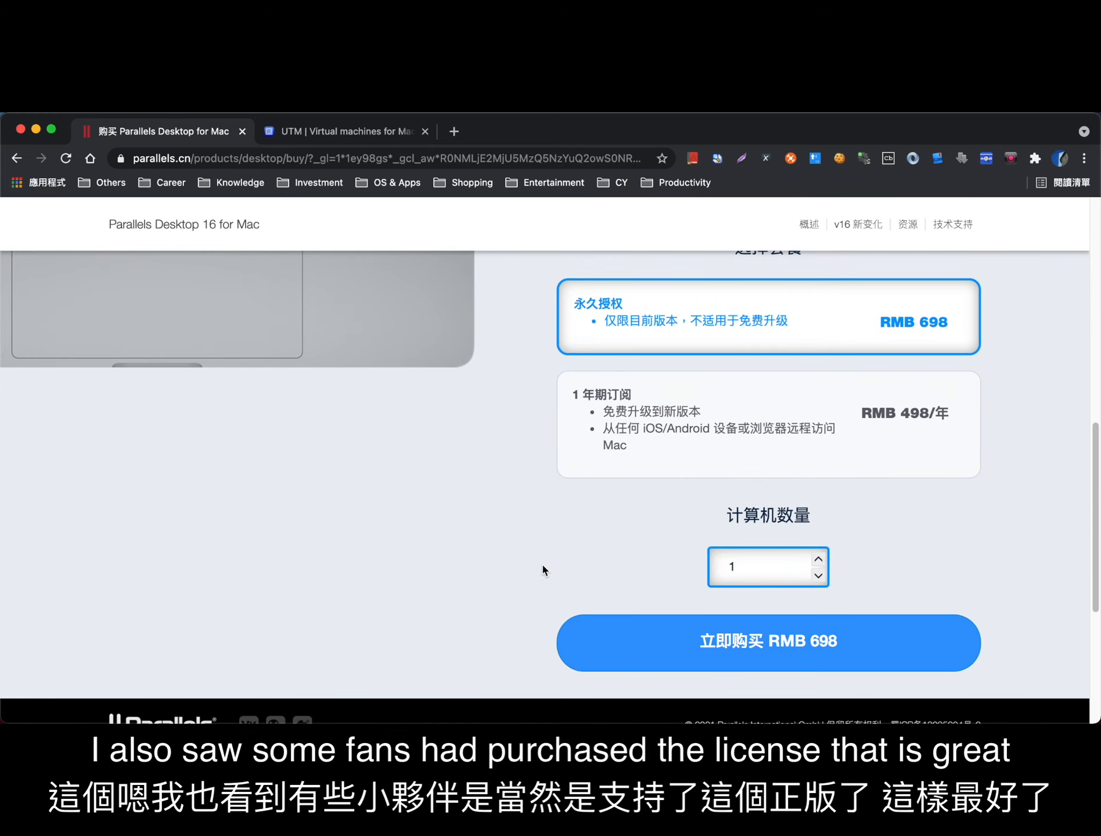
scroll(542, 560, "up", 10)
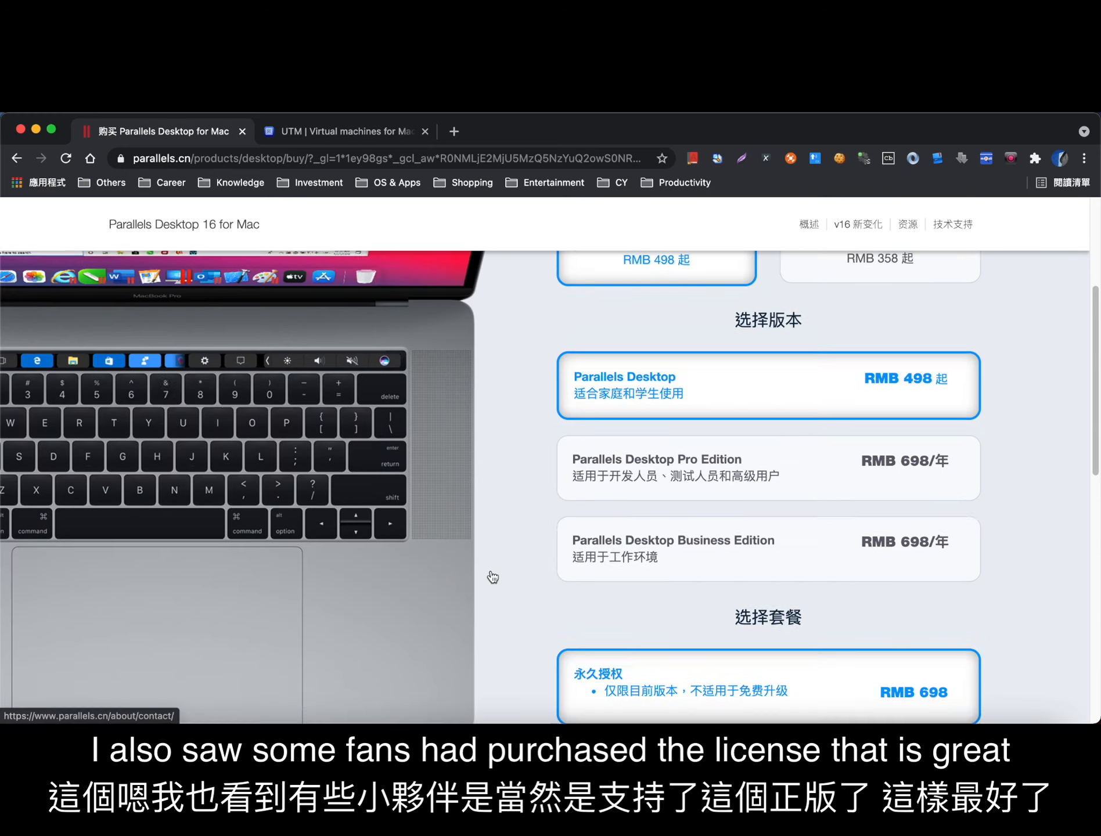
scroll(490, 575, "up", 2)
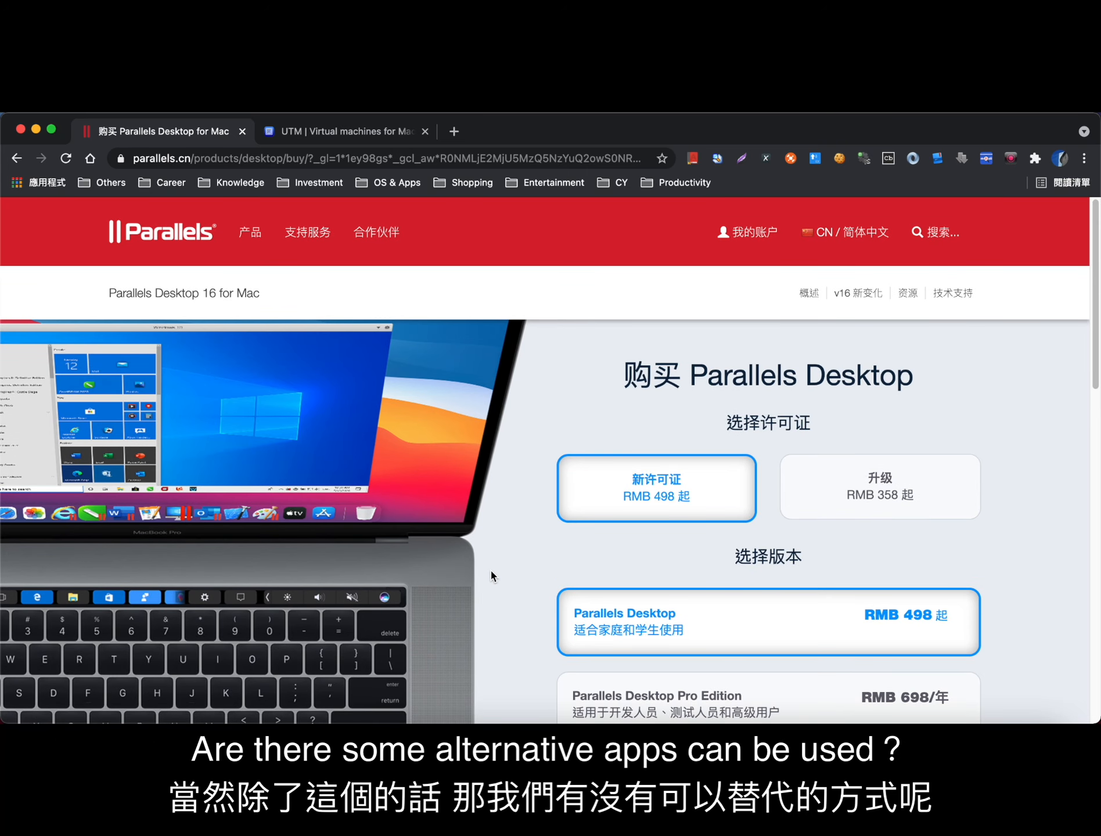
scroll(490, 568, "down", 5)
scroll(490, 569, "up", 5)
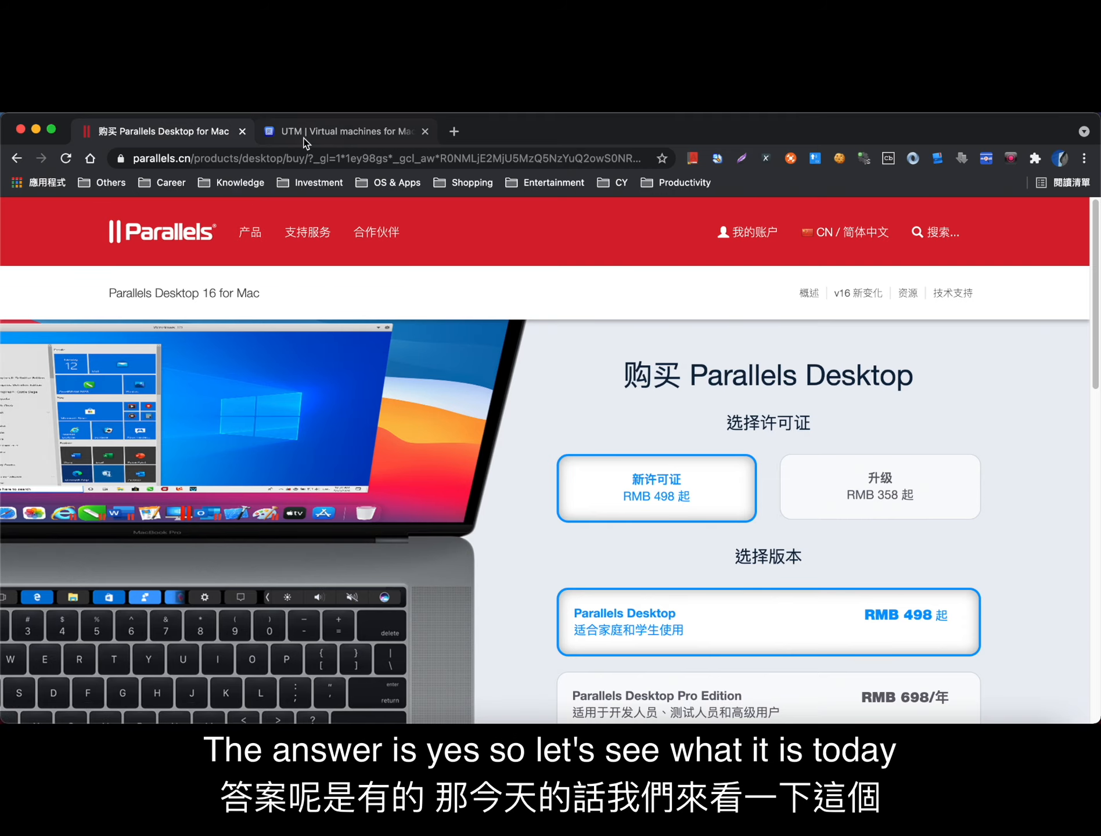
Step: Go to the UTM website at mac.getutm.app and download the UTM disk image to the downloads folder (下載項目)
left_click(304, 137)
scroll(282, 308, "down", 5)
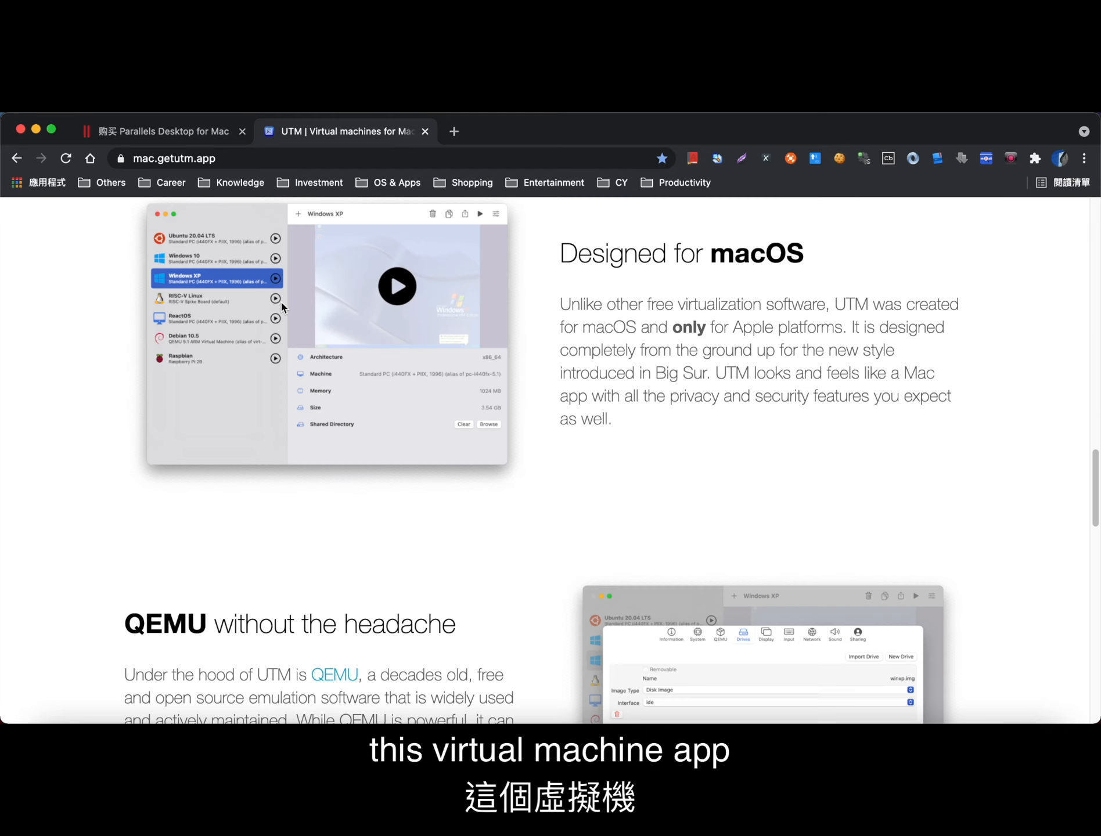
scroll(280, 300, "up", 10)
left_click(245, 164)
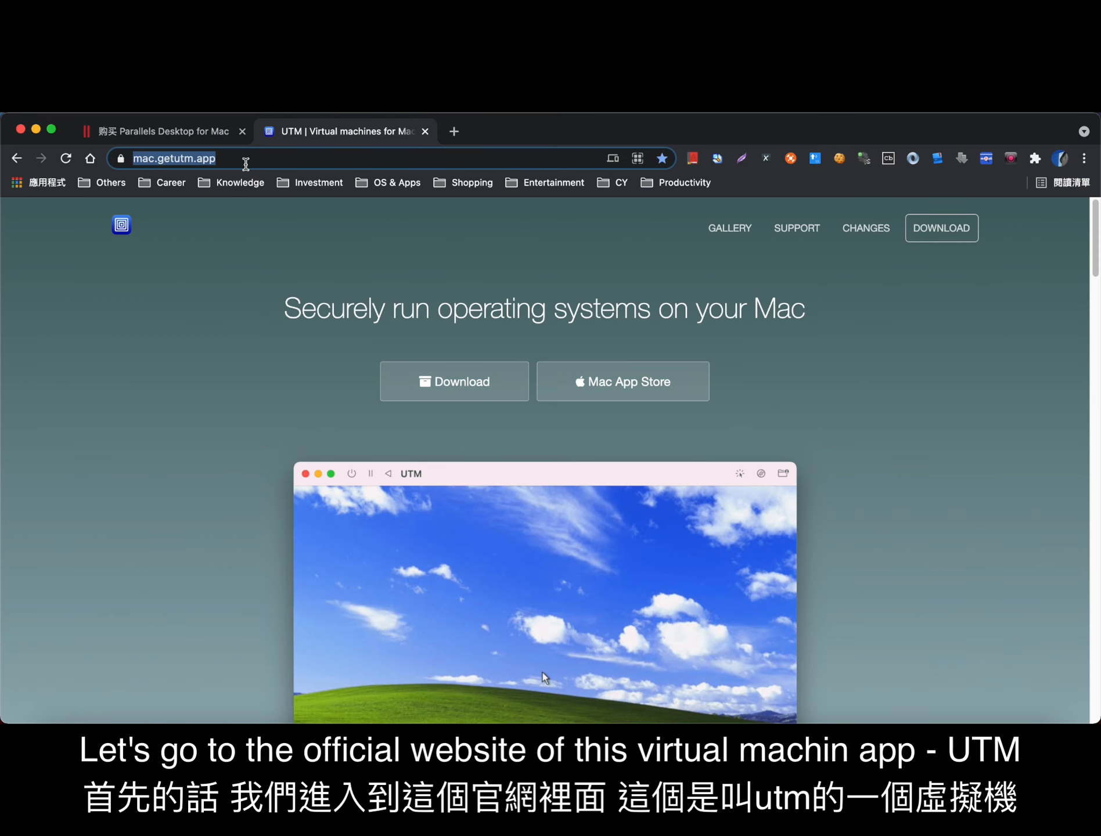
key("Return")
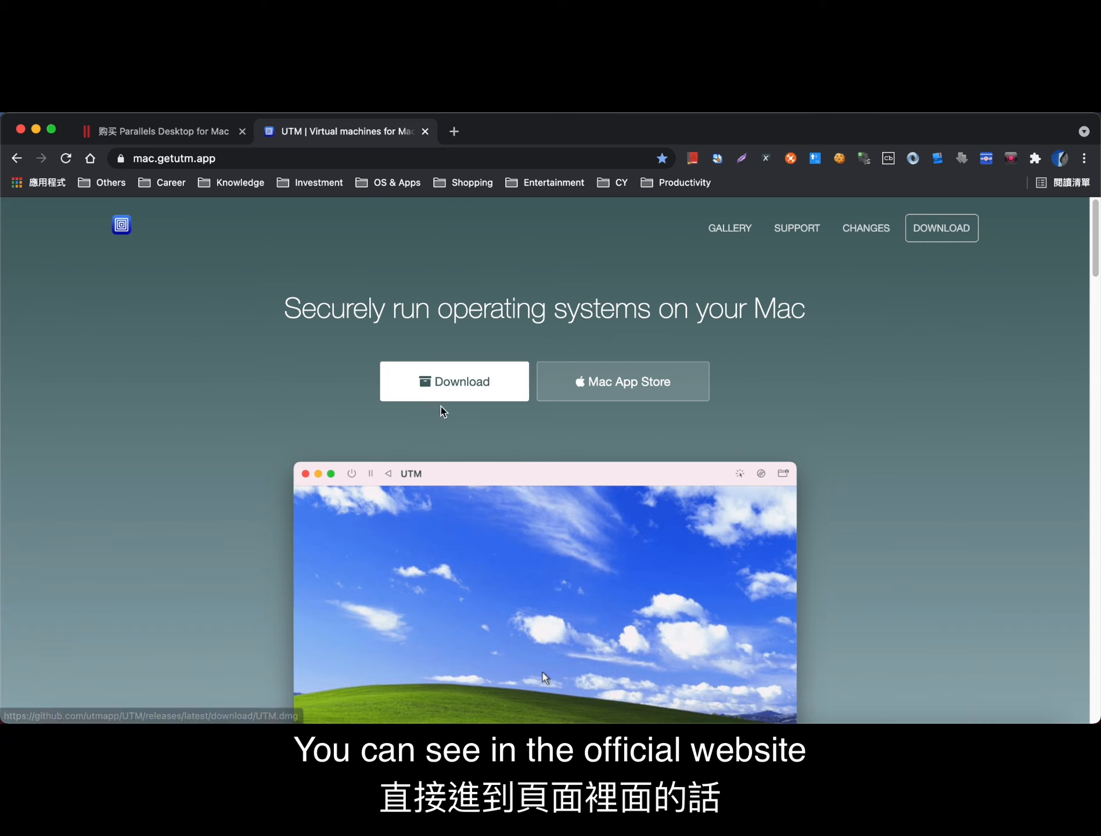
left_click(414, 389)
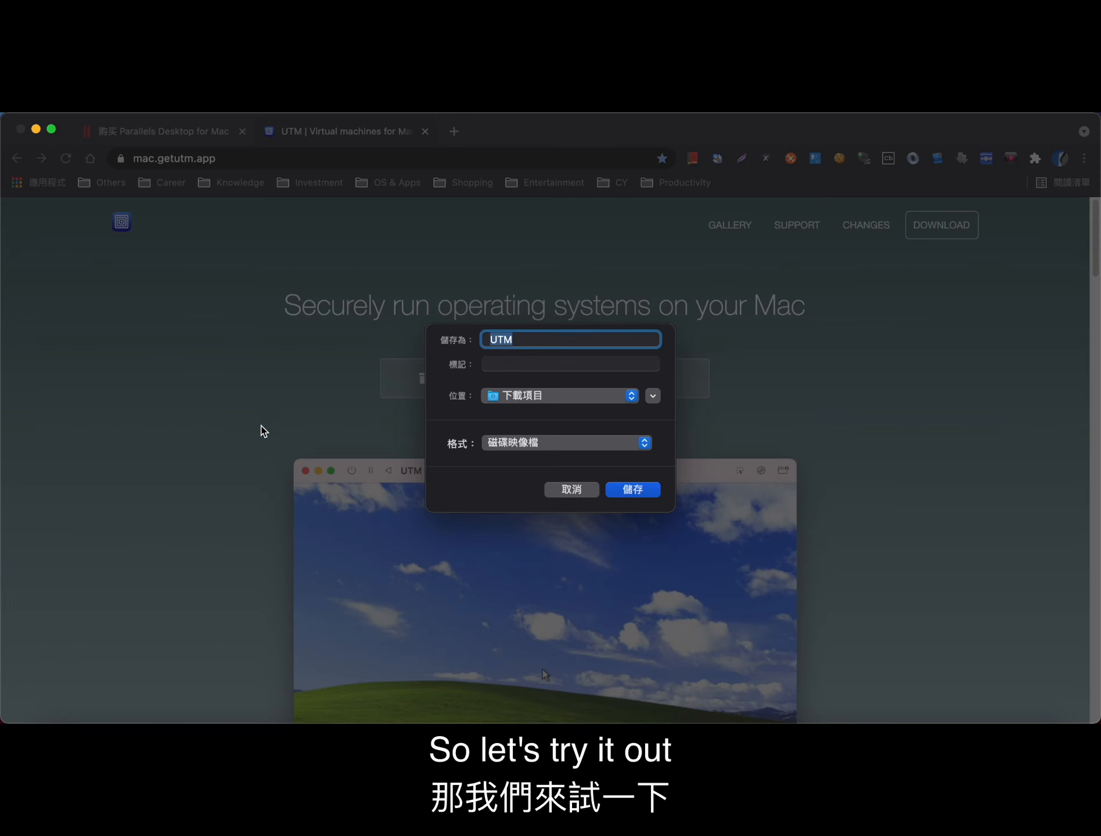
left_click(633, 490)
Step: Read the UTM homepage's description of running Windows and Linux on Apple Silicon, and cancel the duplicate download
scroll(278, 476, "down", 2)
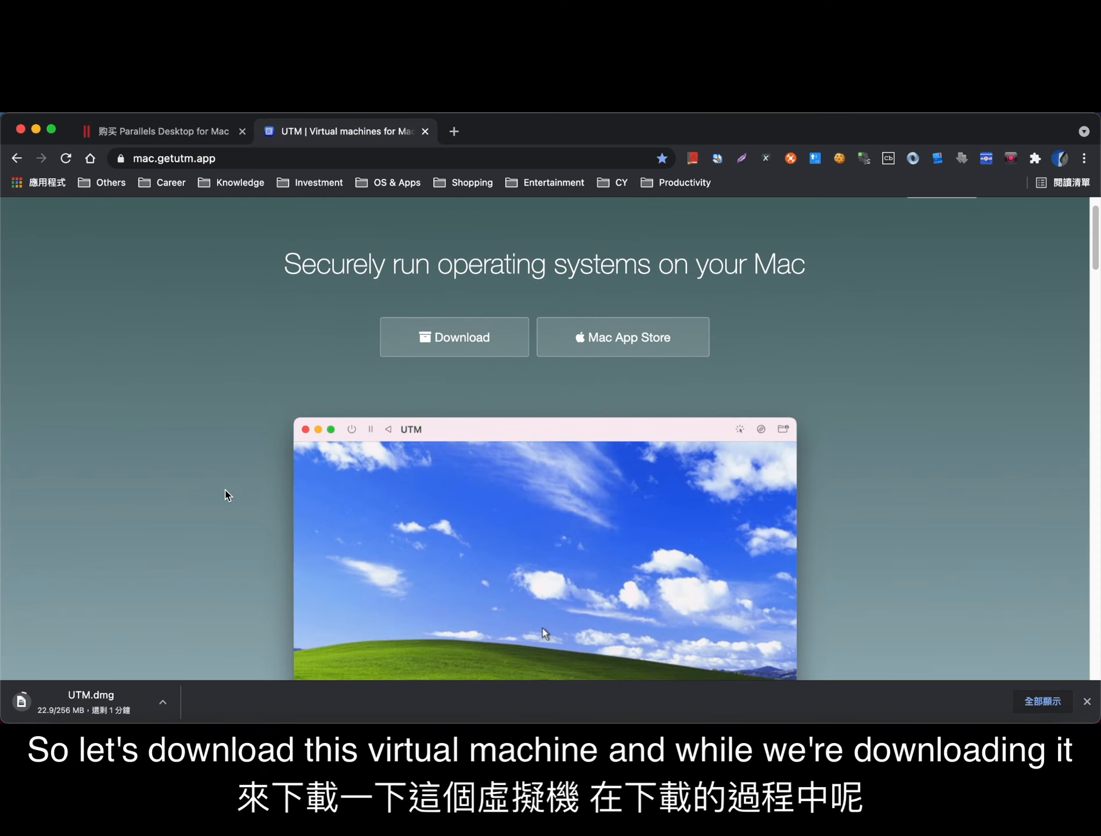
scroll(226, 494, "down", 10)
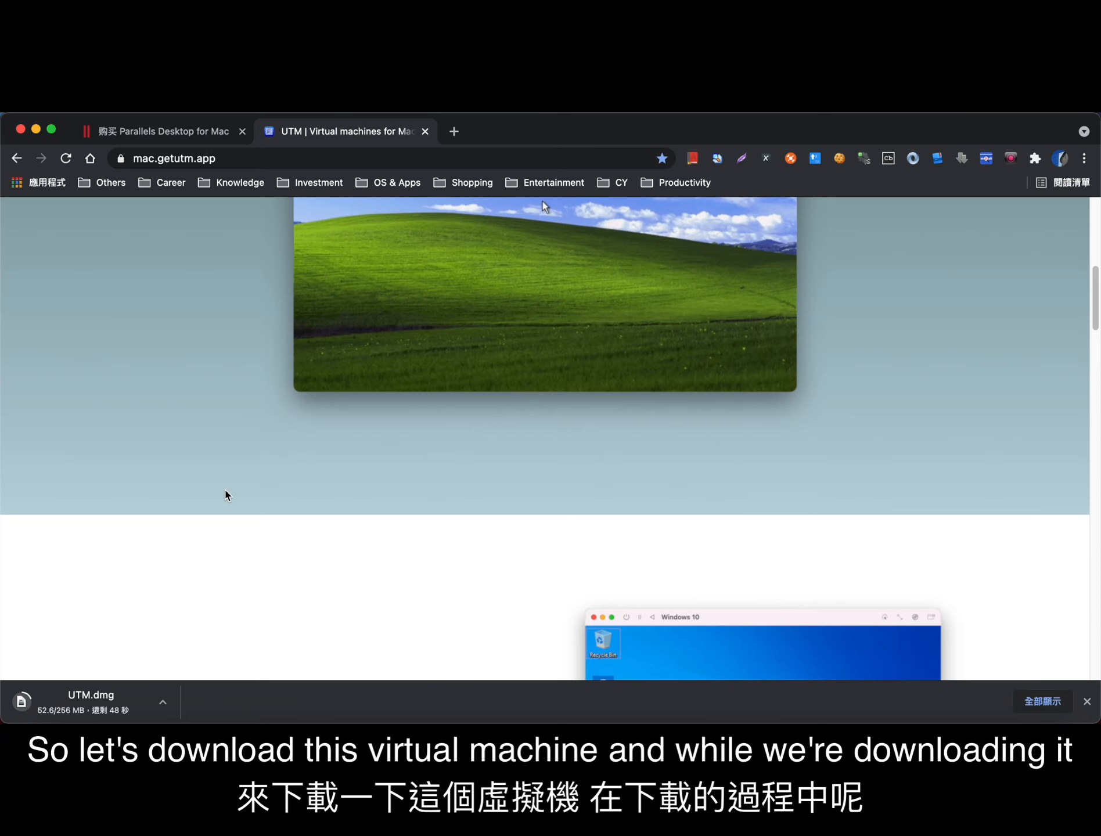
scroll(225, 494, "down", 10)
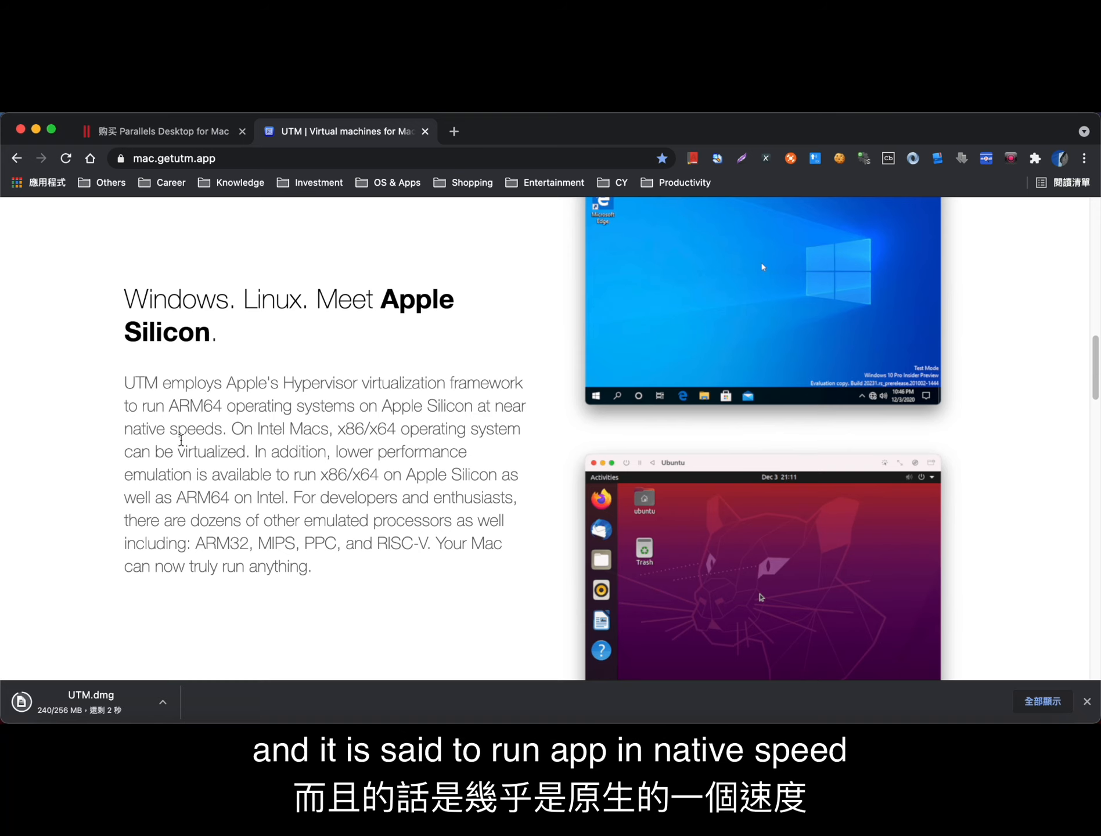
scroll(403, 536, "down", 10)
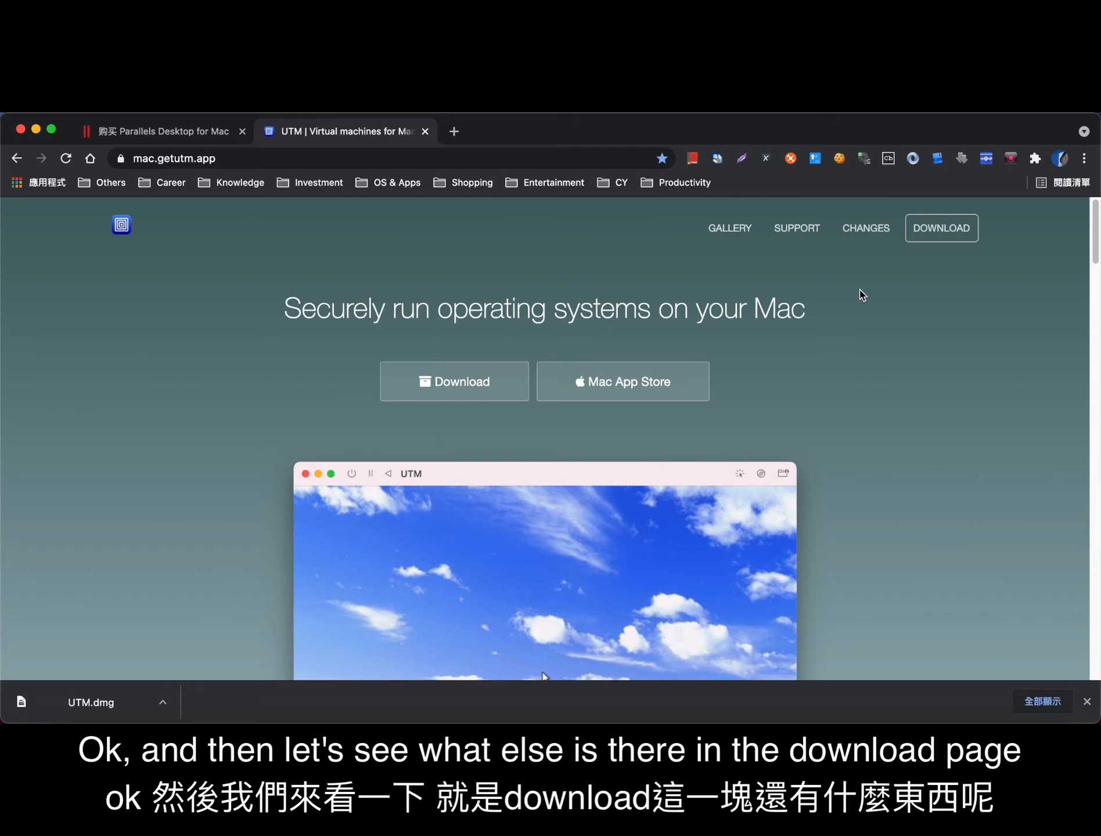
left_click(923, 235)
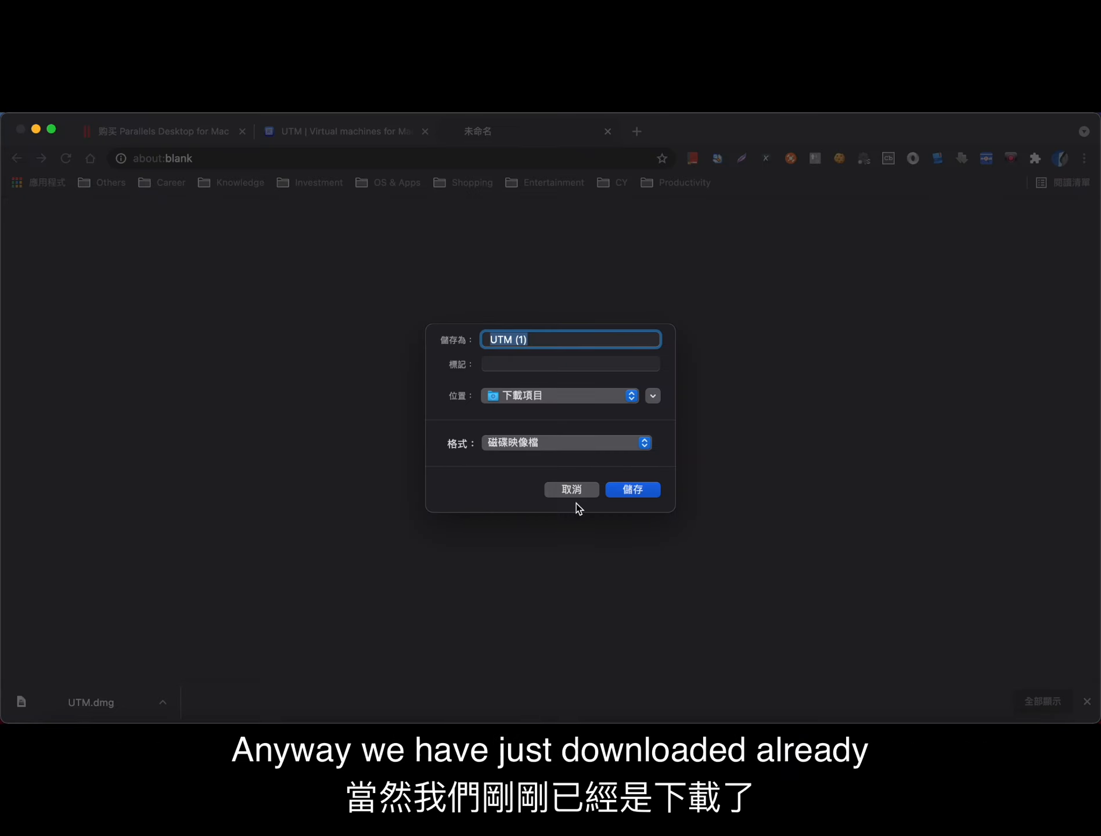
left_click(573, 475)
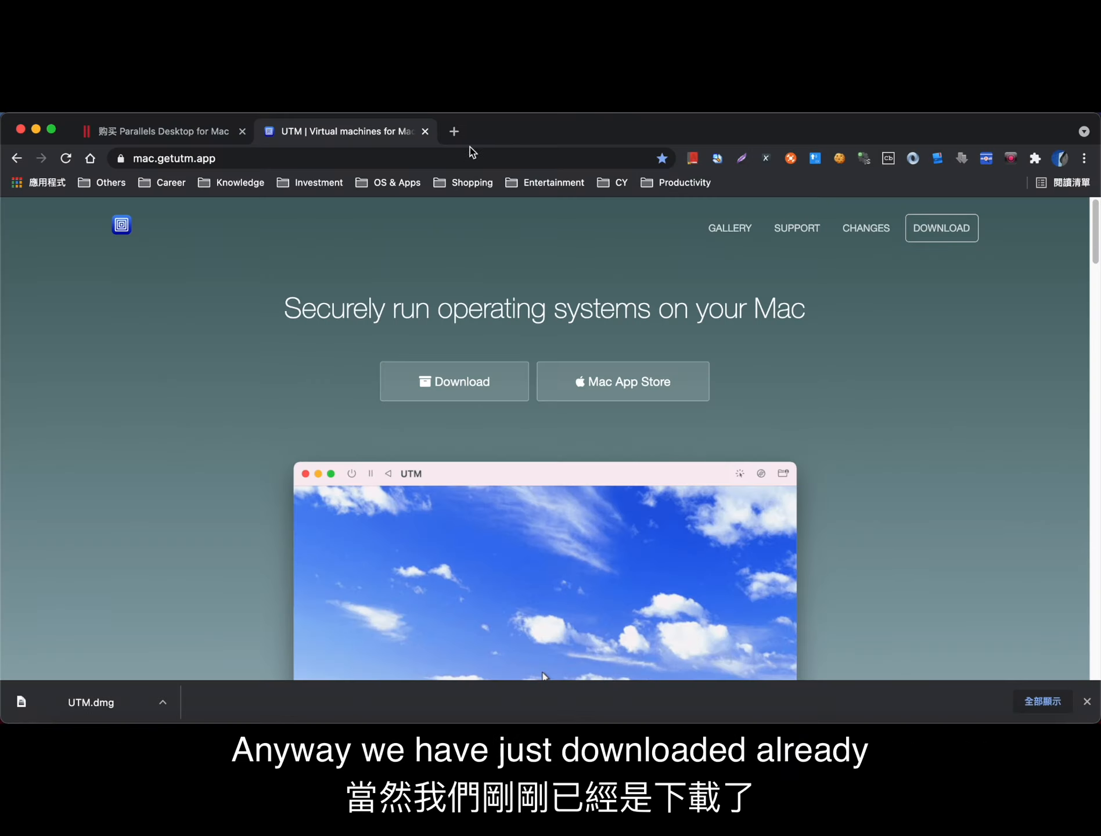
Step: Open the Windows 10 ARM64 guide from the UTM gallery and check its required downloads
left_click(740, 235)
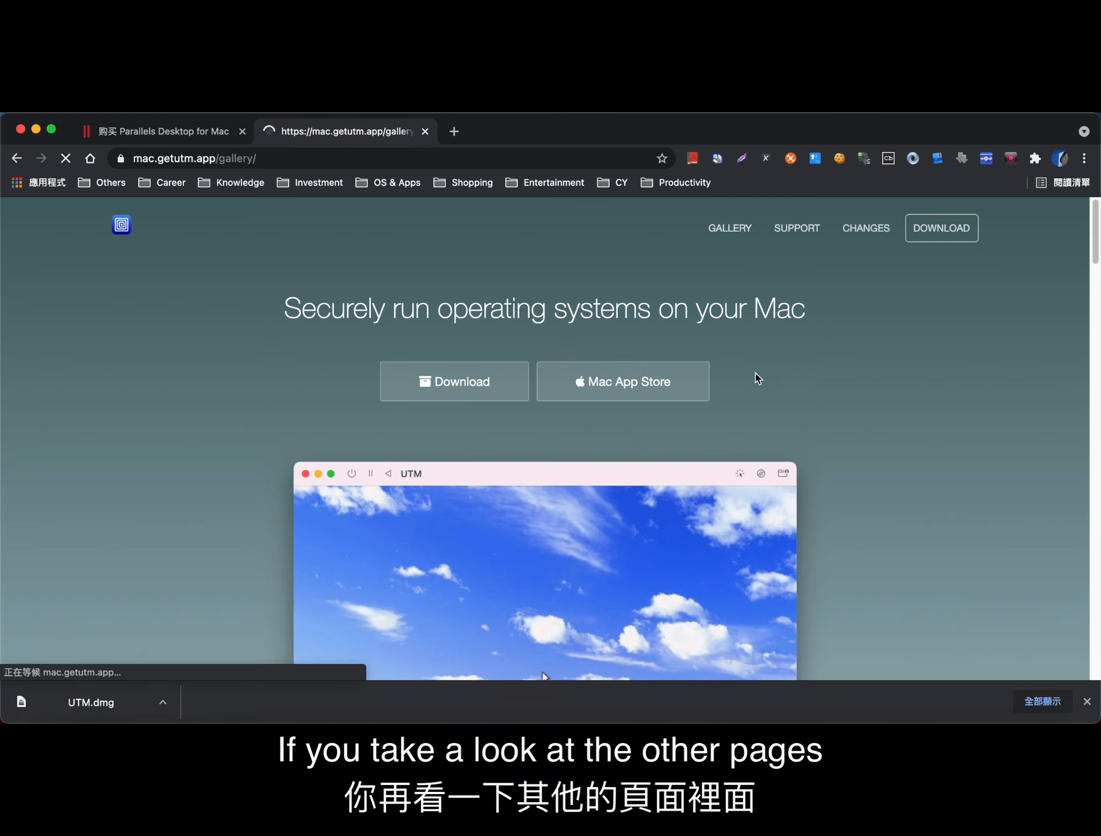
scroll(314, 493, "down", 15)
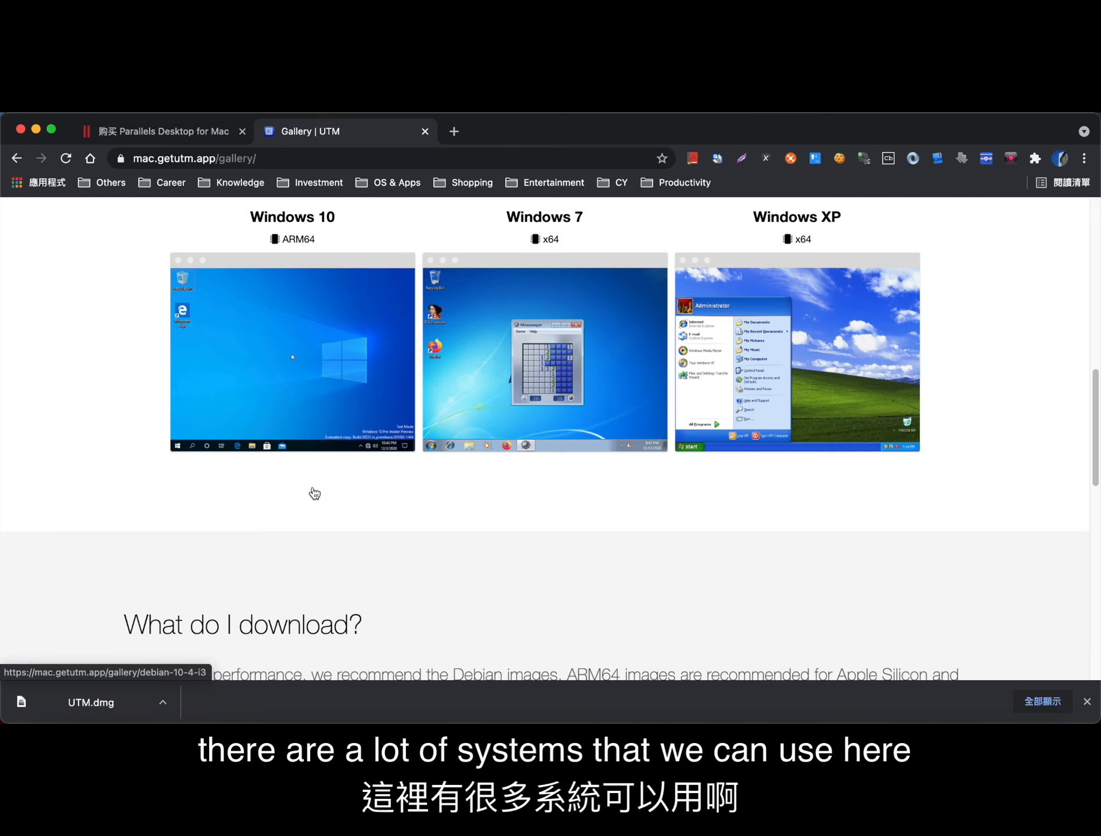
scroll(313, 492, "up", 3)
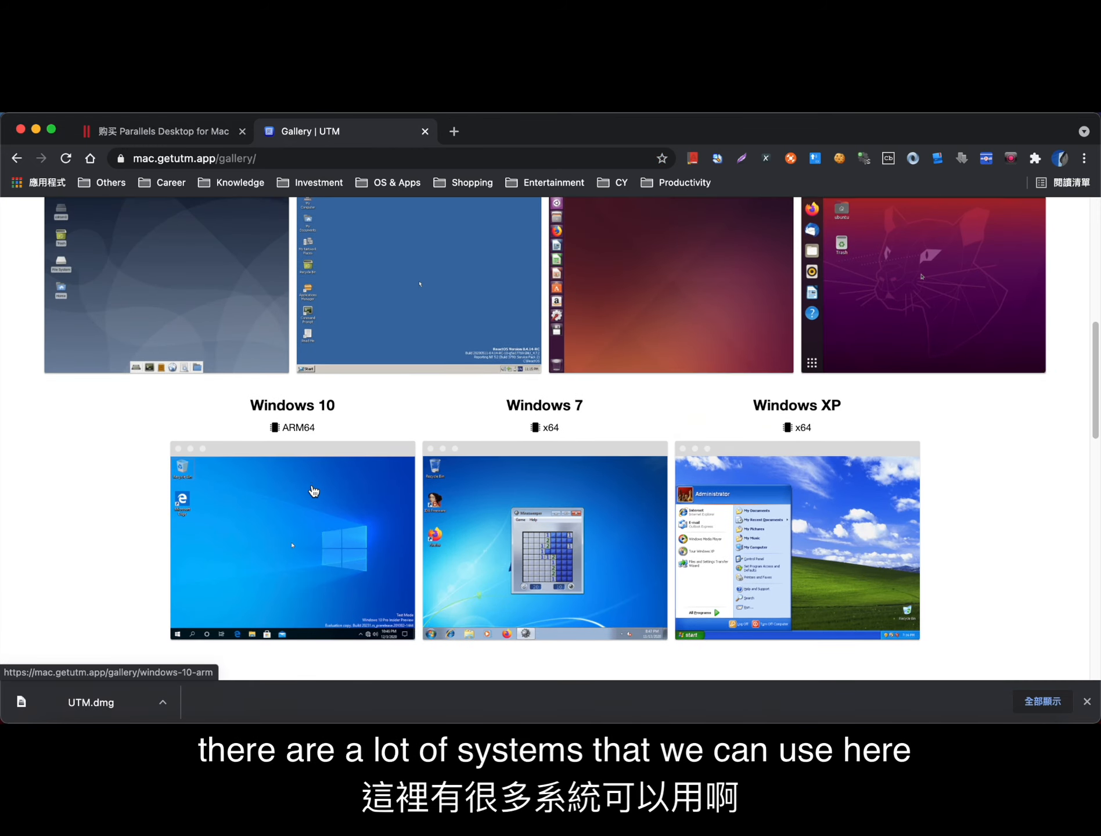
left_click(313, 491)
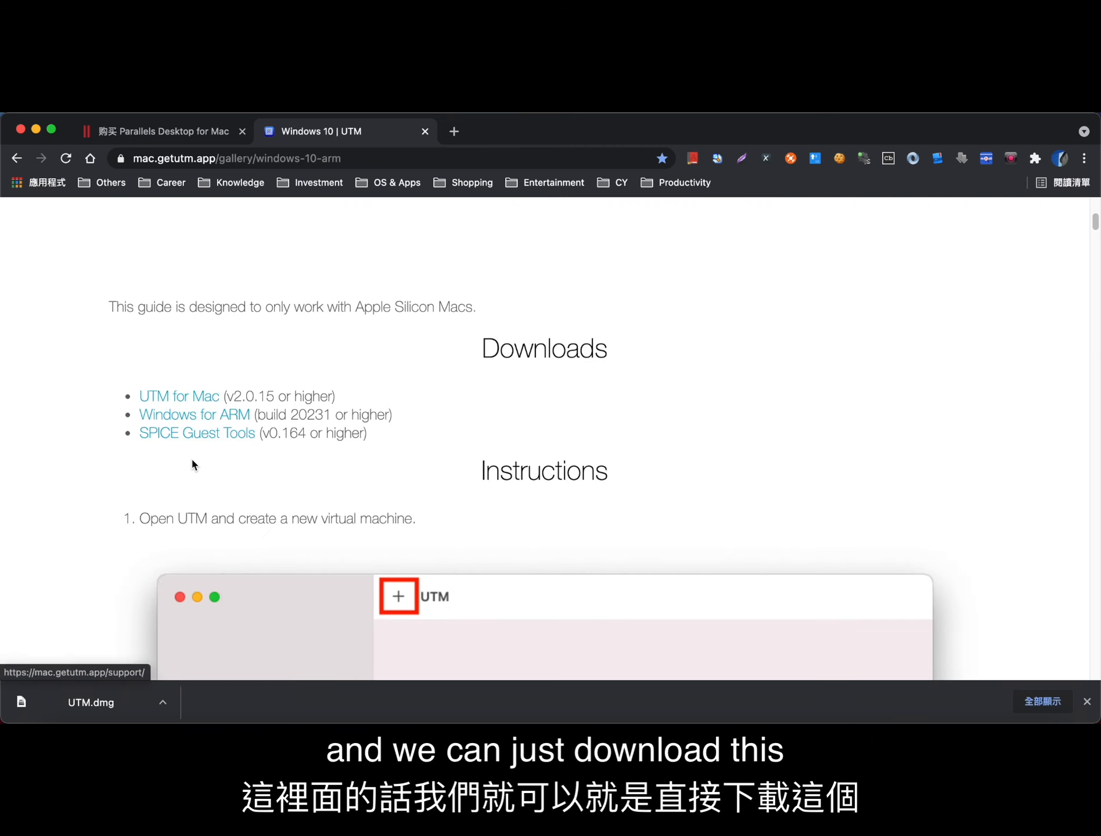
scroll(191, 459, "down", 1)
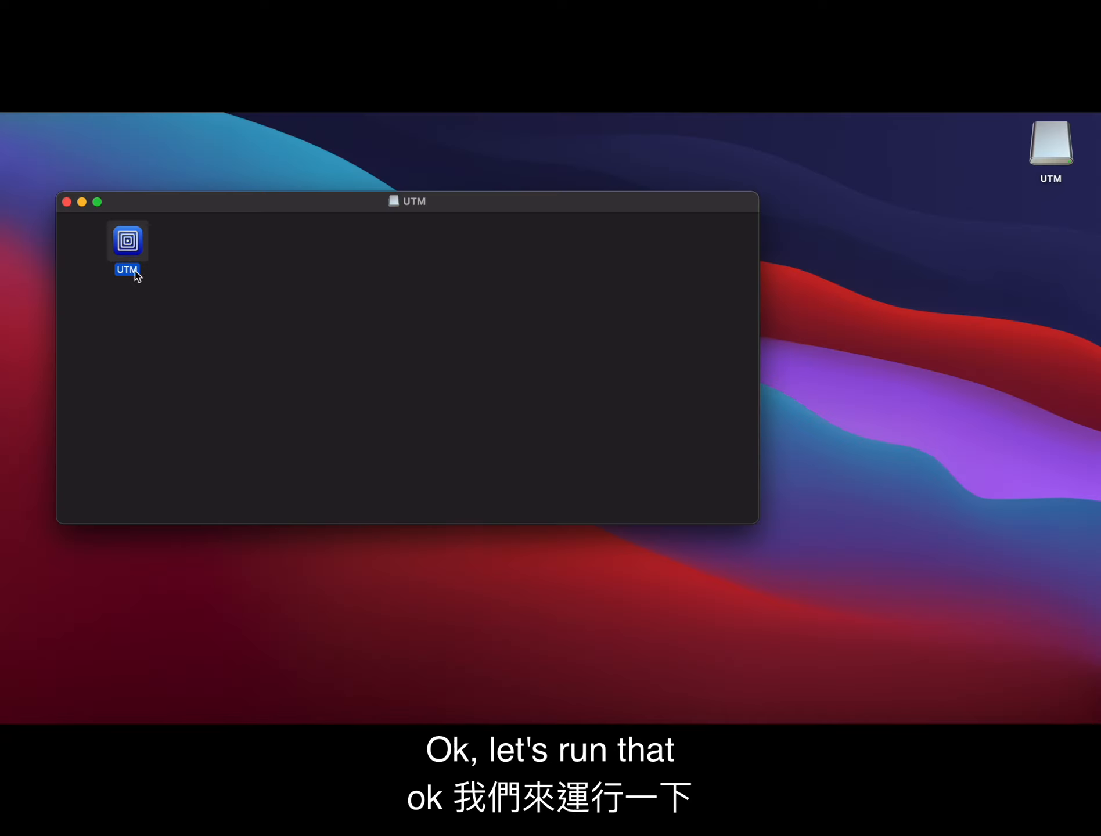
Step: Launch UTM from the mounted disk image, approve opening the downloaded app, and switch to its window
double_click(127, 242)
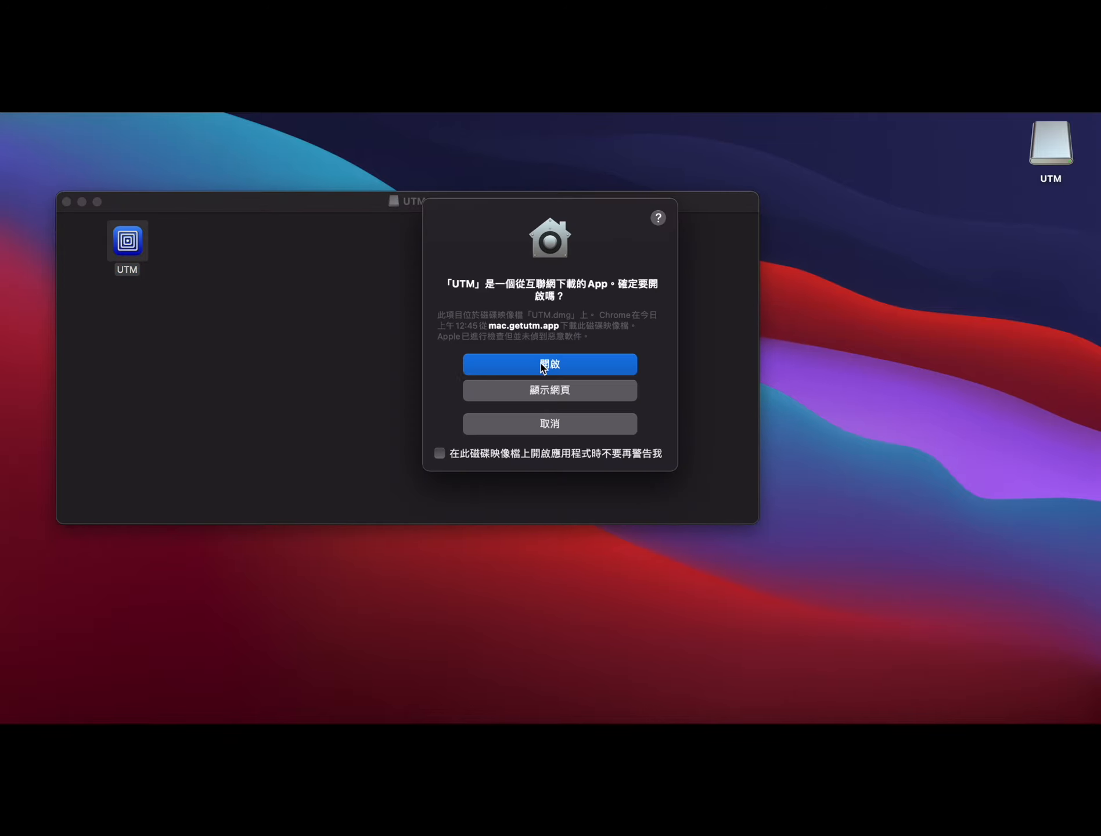
left_click(542, 367)
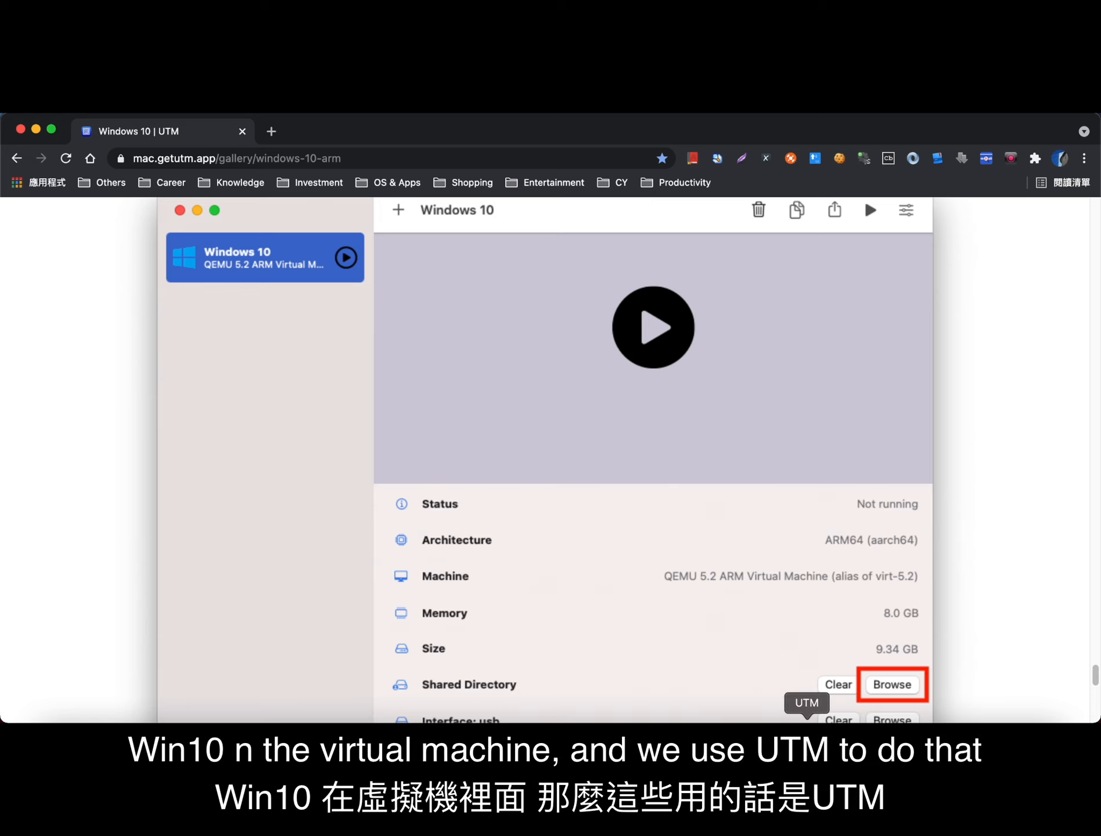
left_click(806, 733)
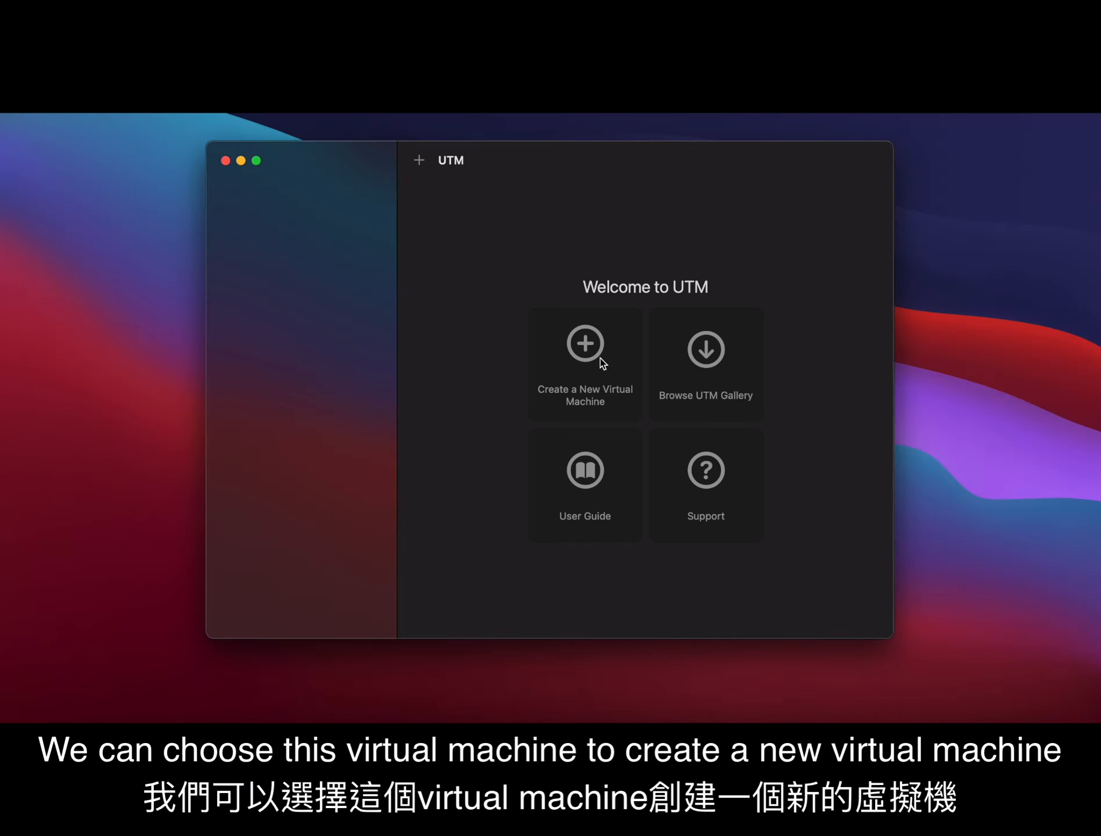
Step: Create a new virtual machine in UTM and name it Win10
left_click(596, 361)
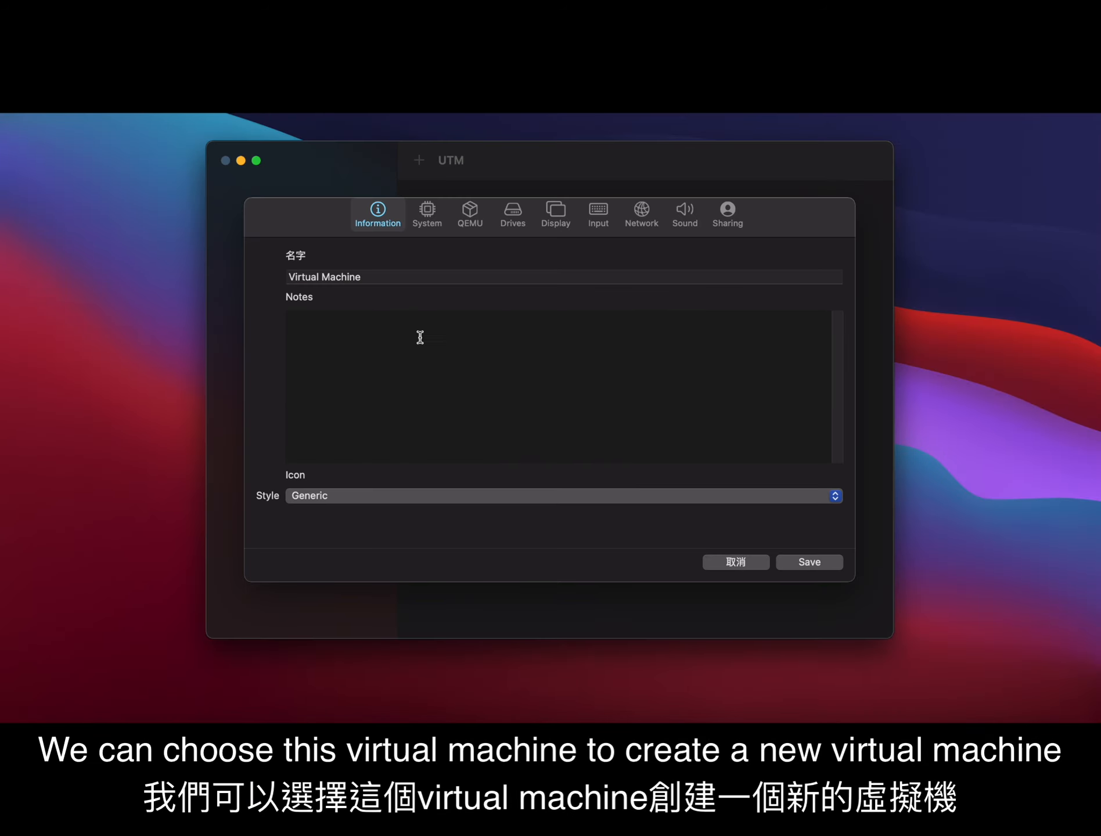
left_click(360, 276)
type("Win10")
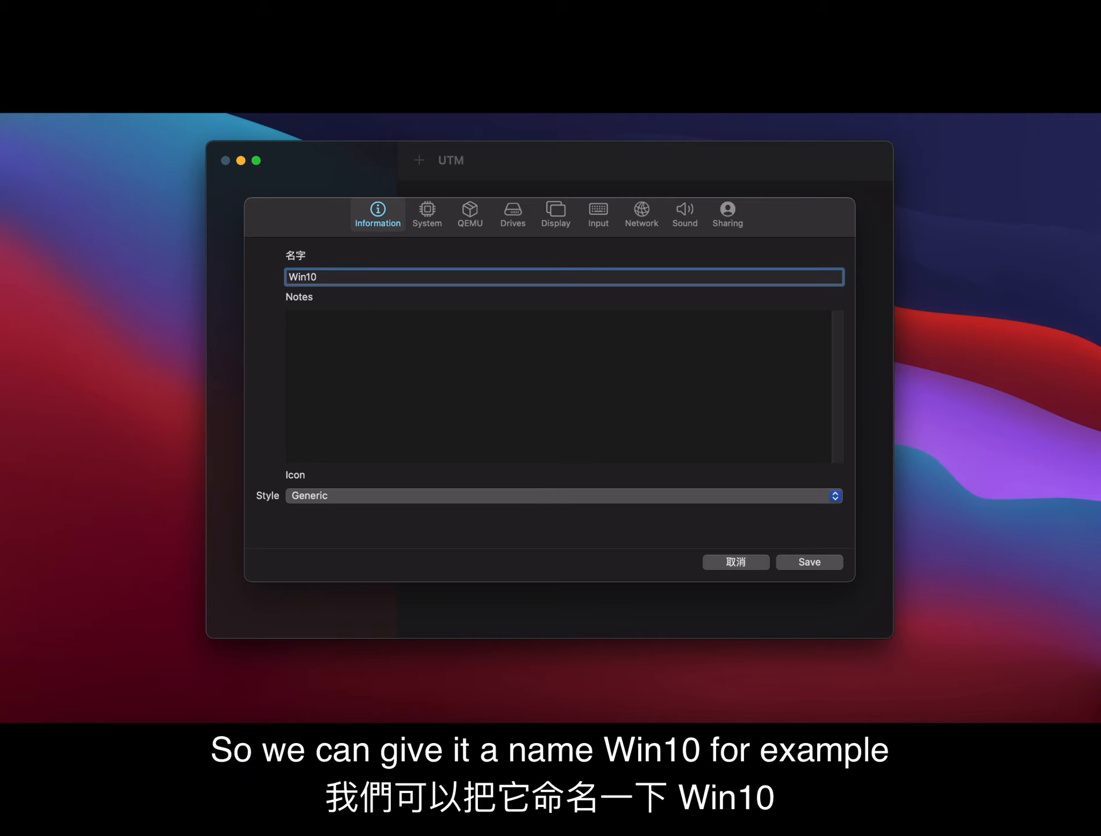
Step: Set the virtual machine's icon style to Operating System and choose the Windows logo as its icon
left_click(410, 498)
left_click(372, 515)
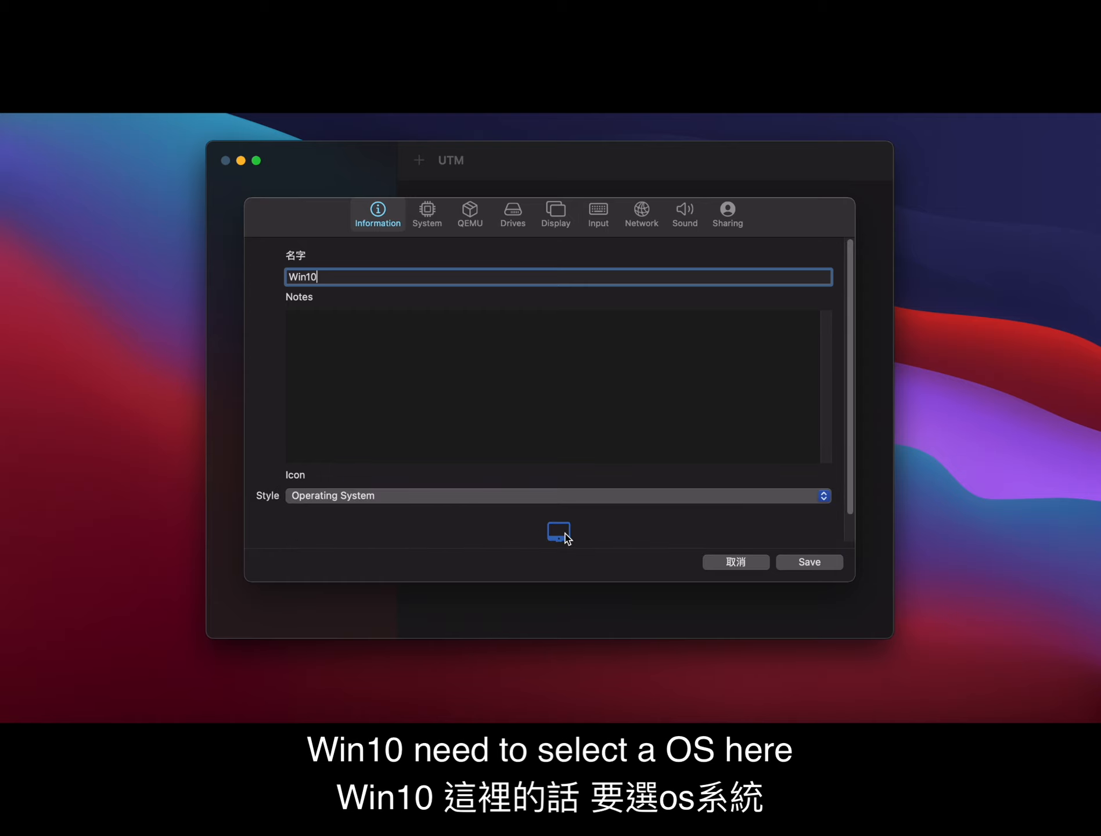
left_click(559, 532)
scroll(447, 424, "down", 3)
left_click(434, 448)
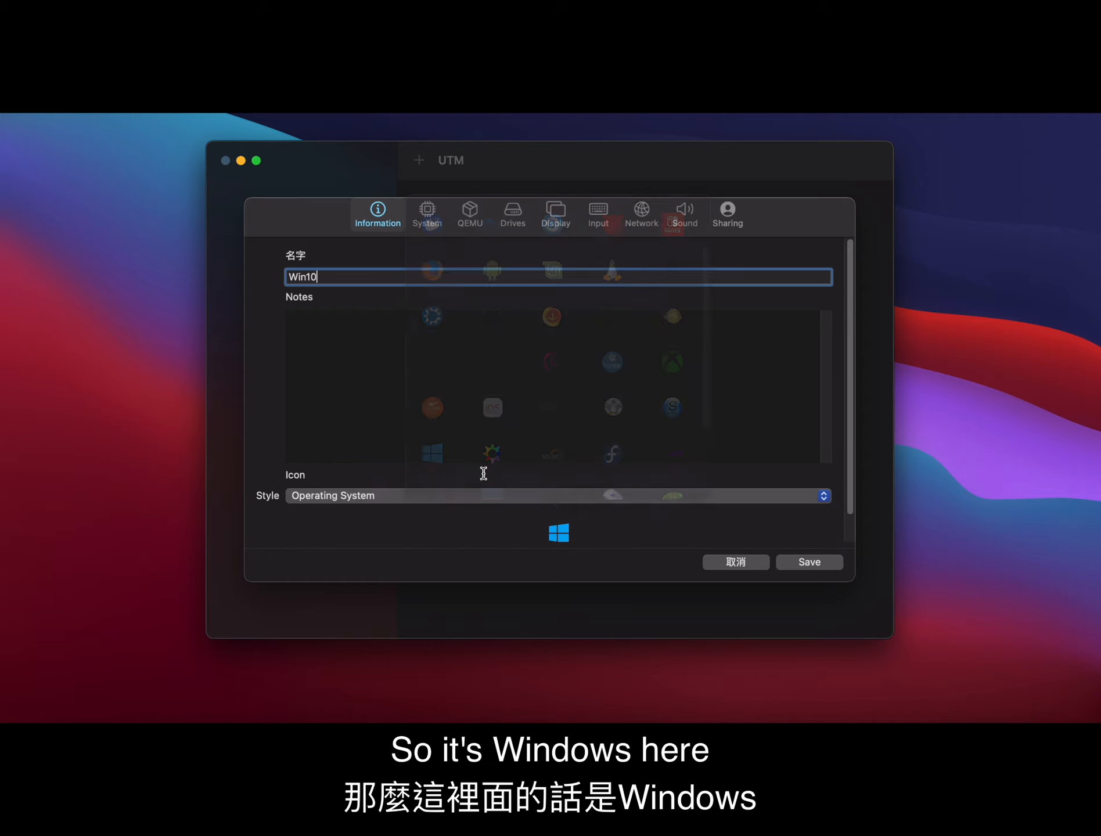
Step: Set the virtual machine's architecture to ARM64 (aarch64) and its memory to 4096 MB
left_click(438, 227)
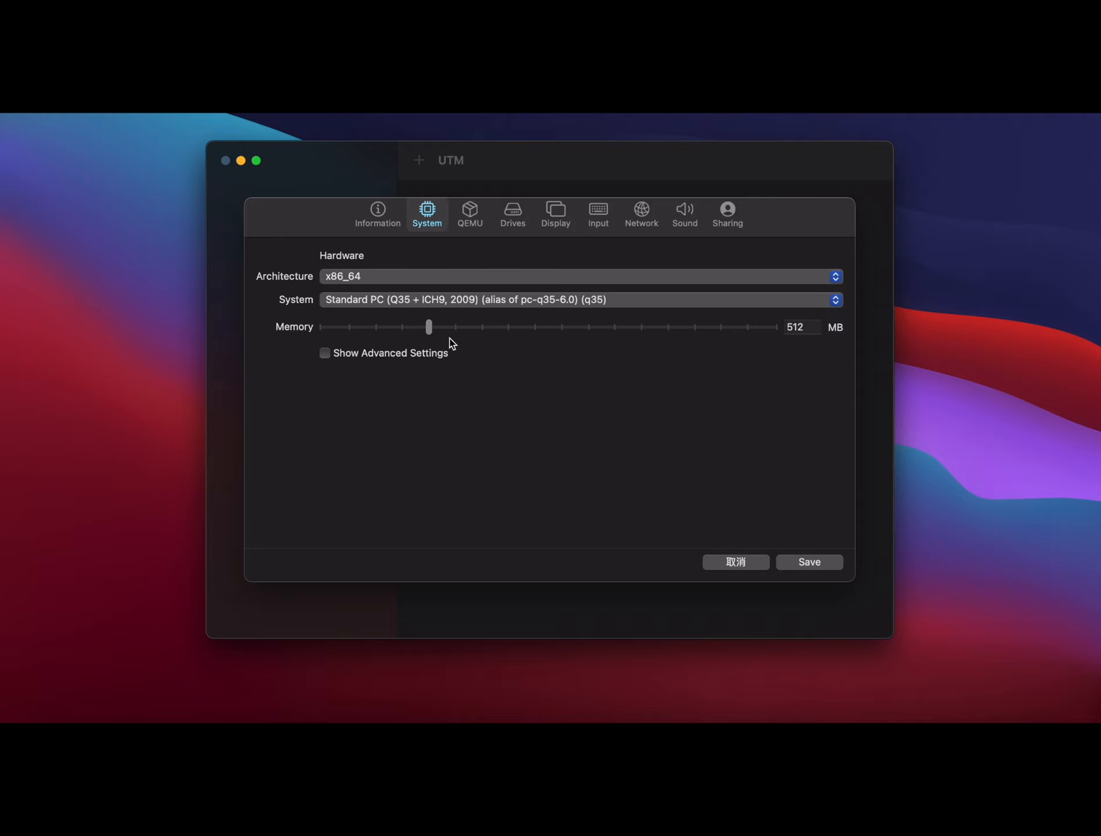
left_click(388, 277)
scroll(406, 266, "up", 5)
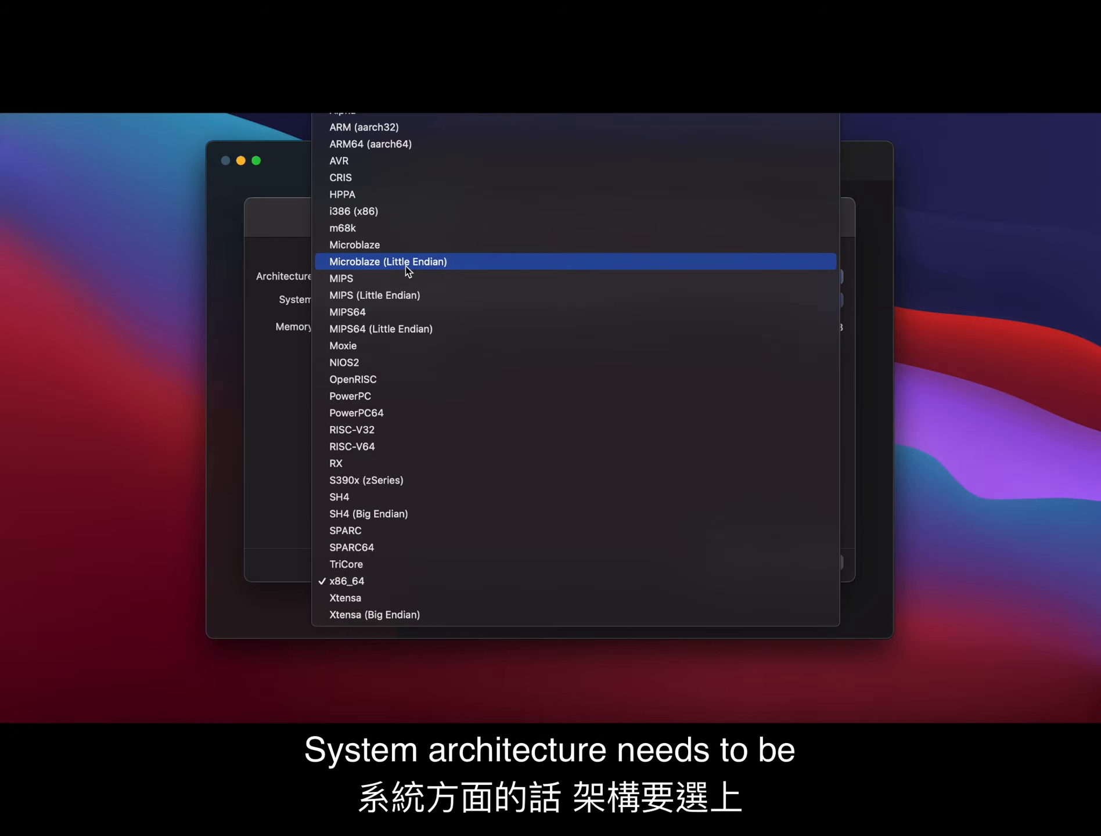
left_click(384, 143)
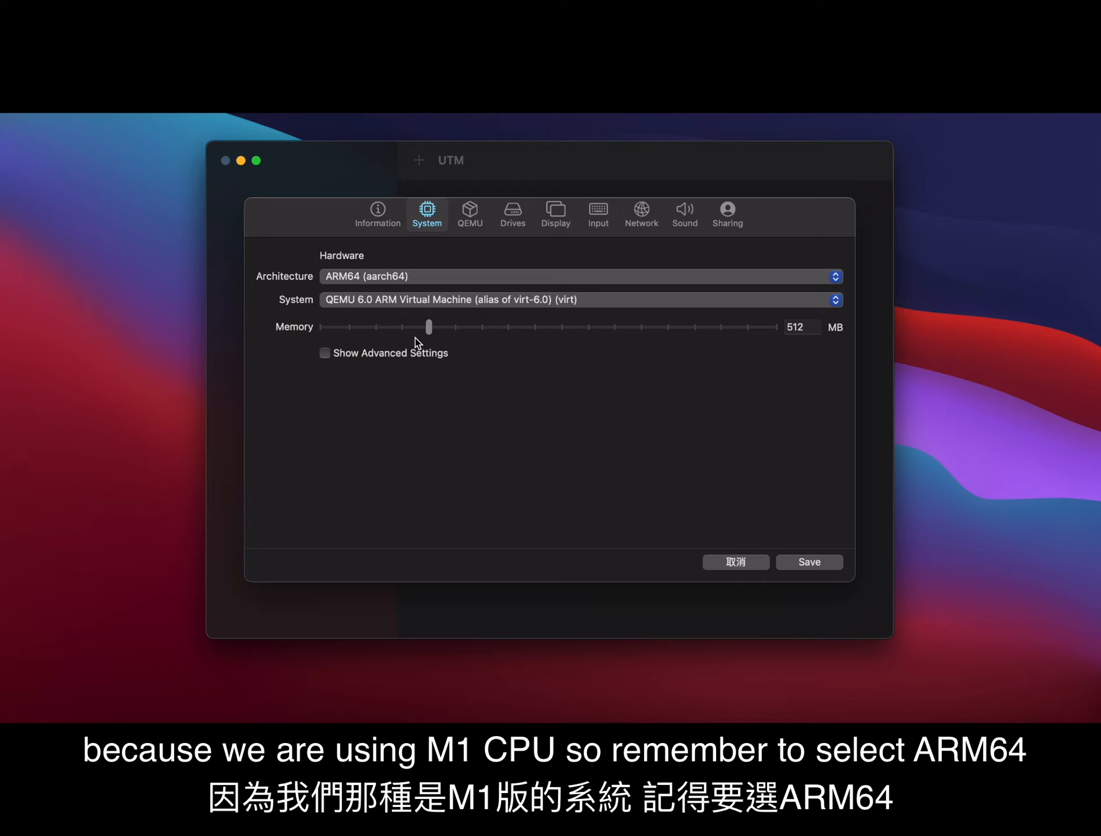
left_click_drag(487, 334, 586, 336)
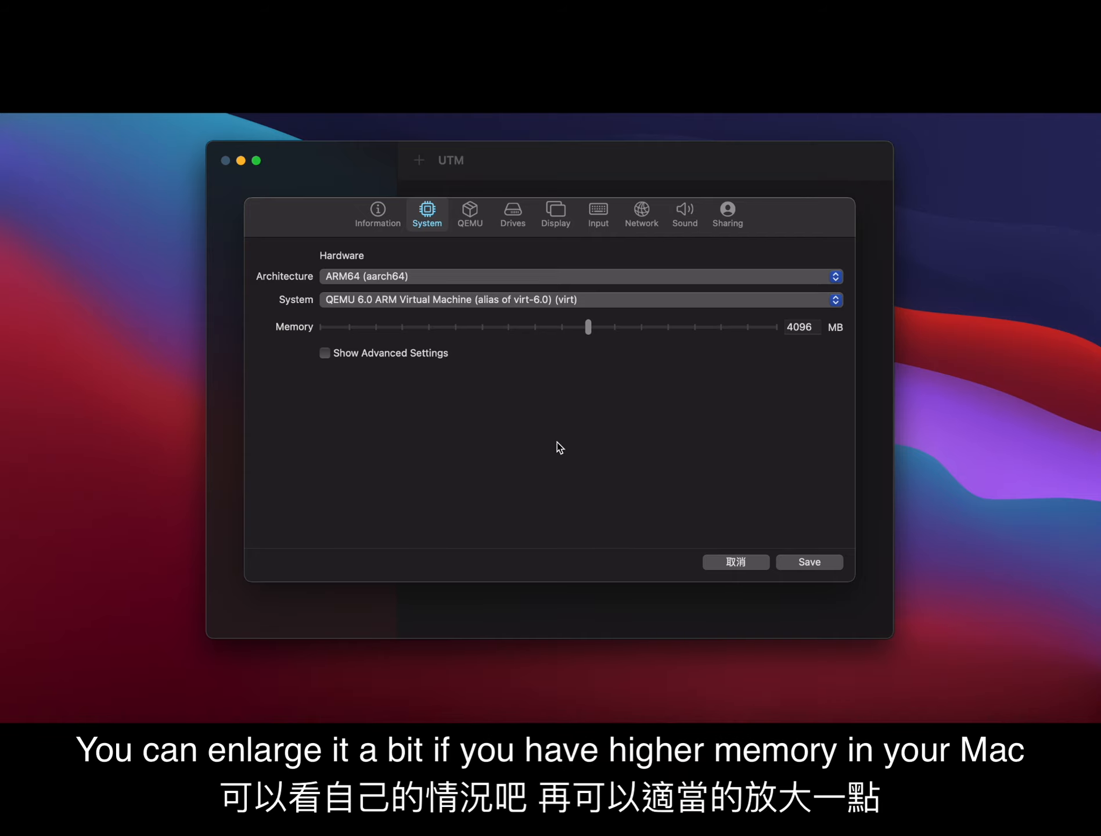
left_click(469, 224)
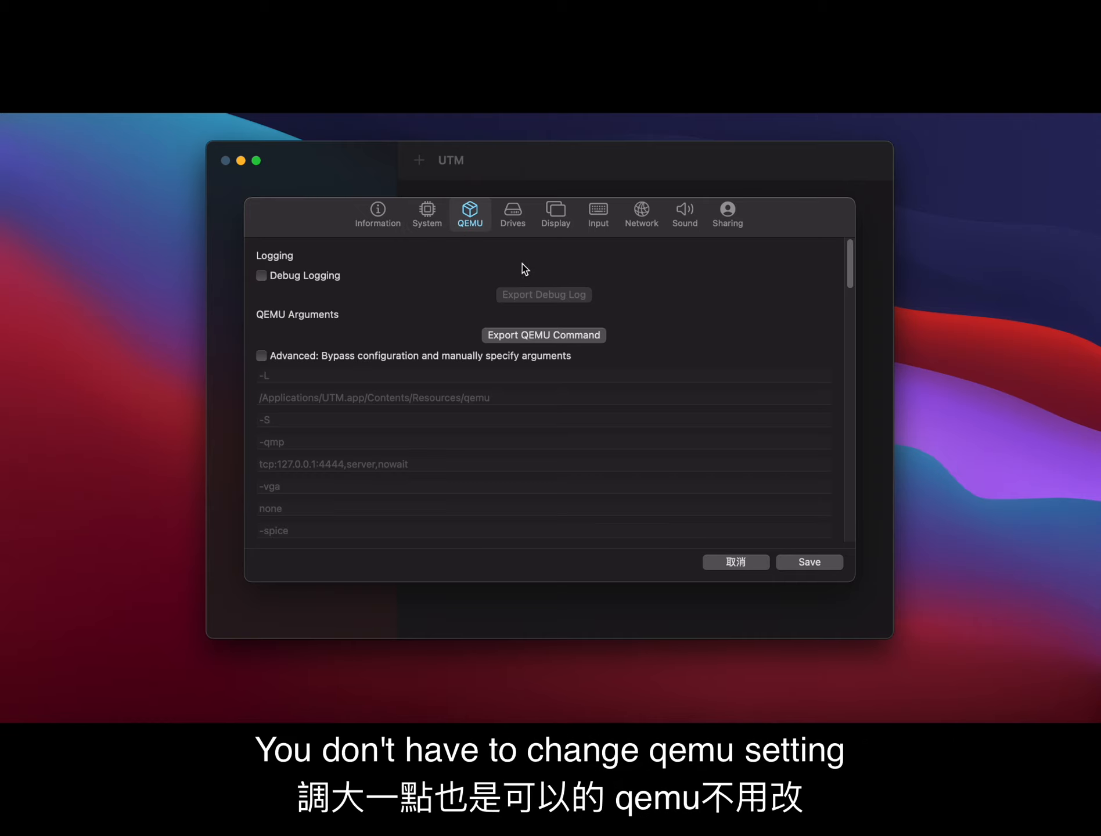
left_click(516, 219)
left_click(749, 260)
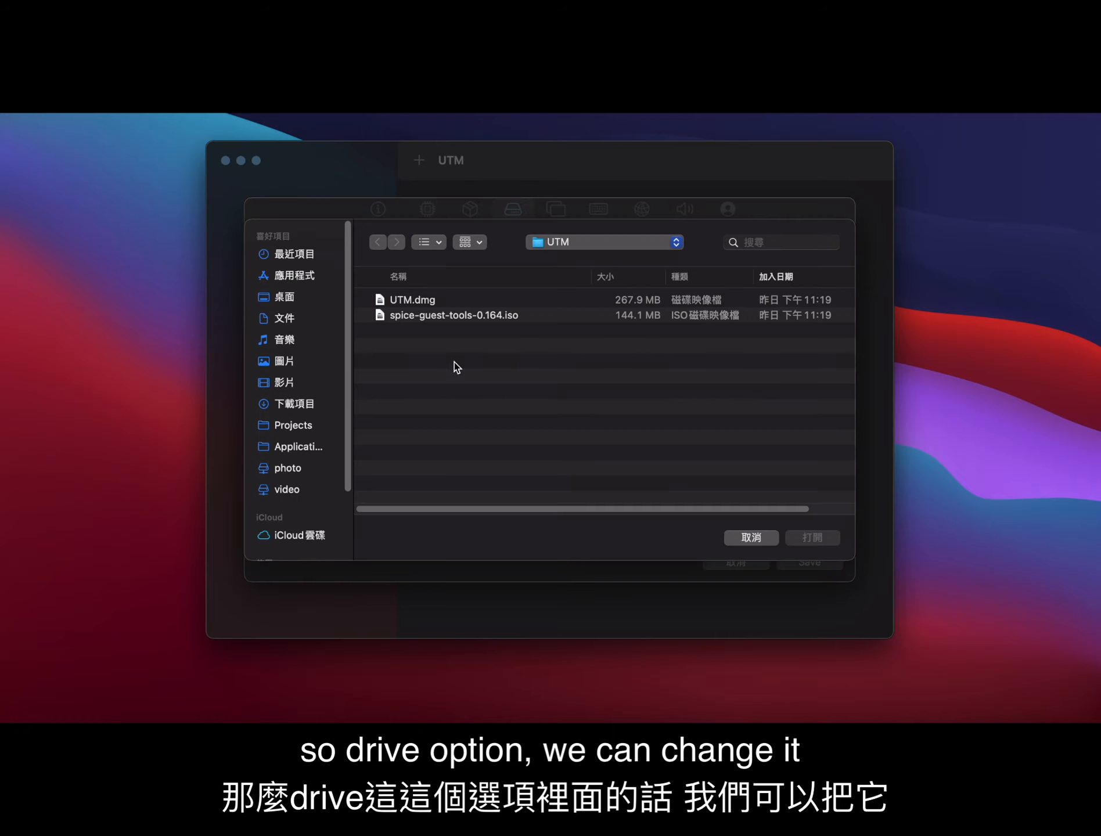
double_click(458, 317)
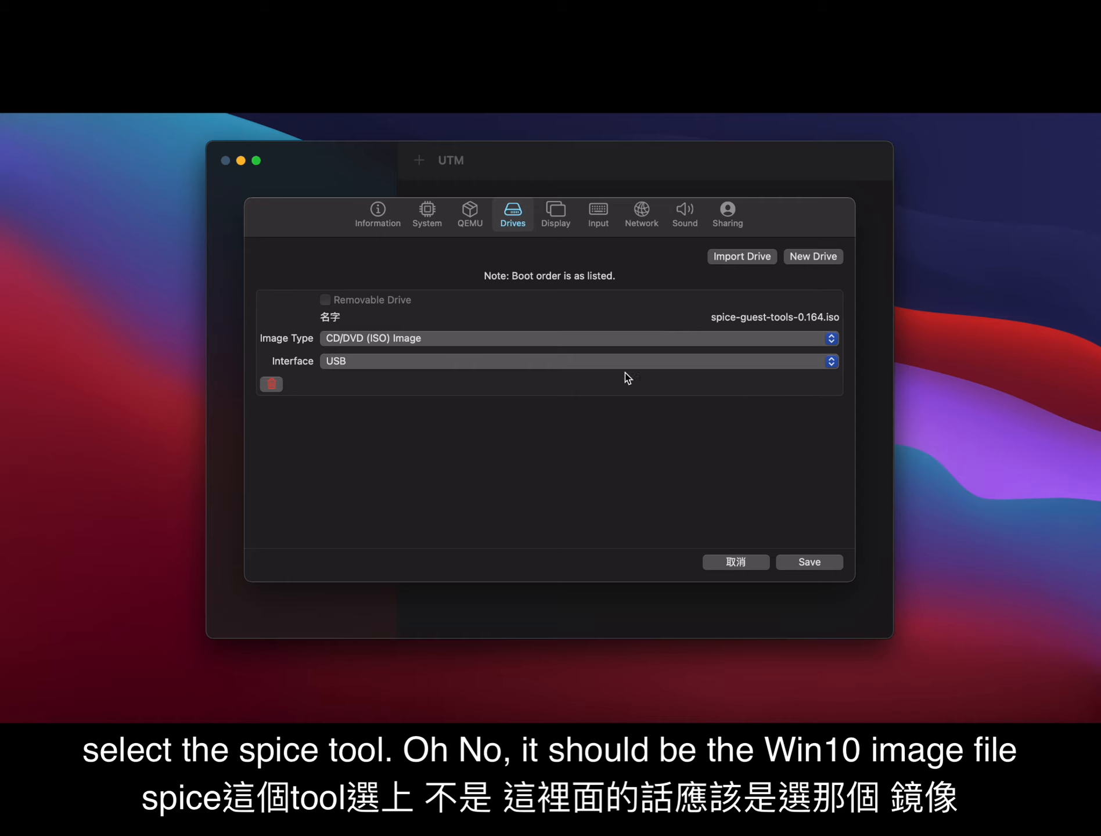
left_click(271, 383)
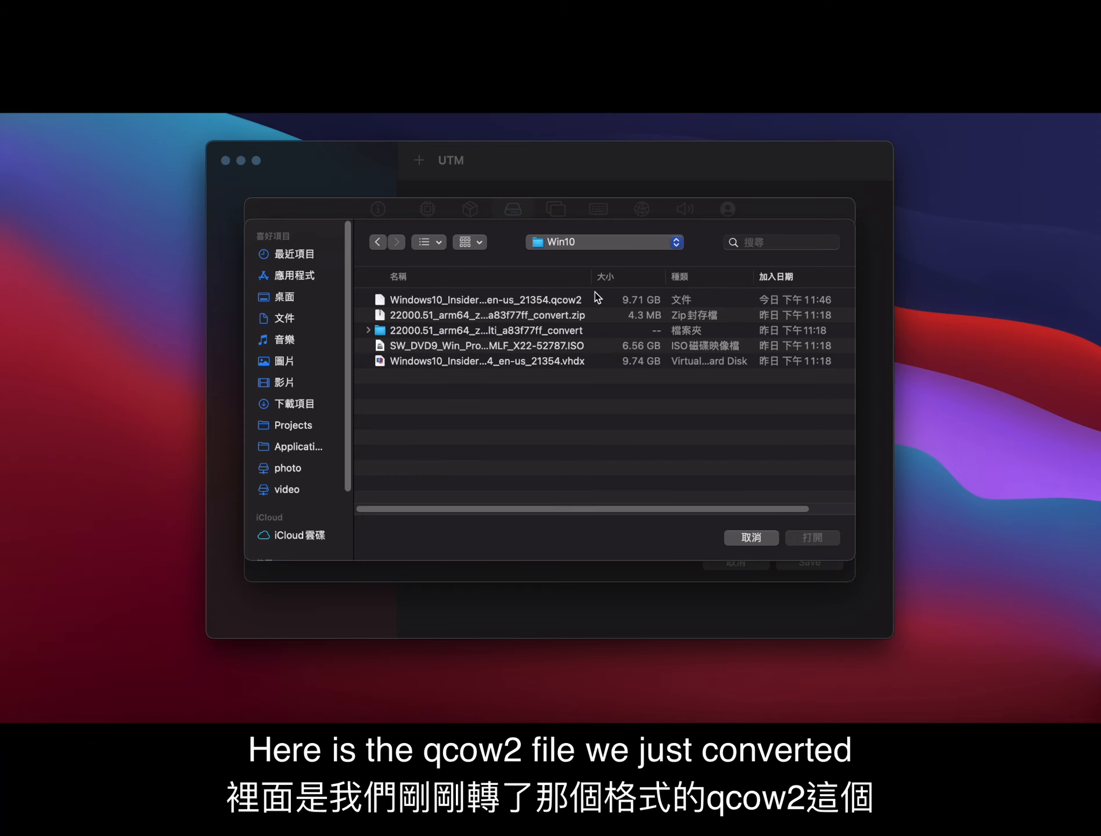
Step: Import Windows10_InsiderPreview_Client_ARM64_en-us_21354.qcow2 from the Win10 folder as a drive and set its interface to NVMe
left_click_drag(591, 279, 671, 282)
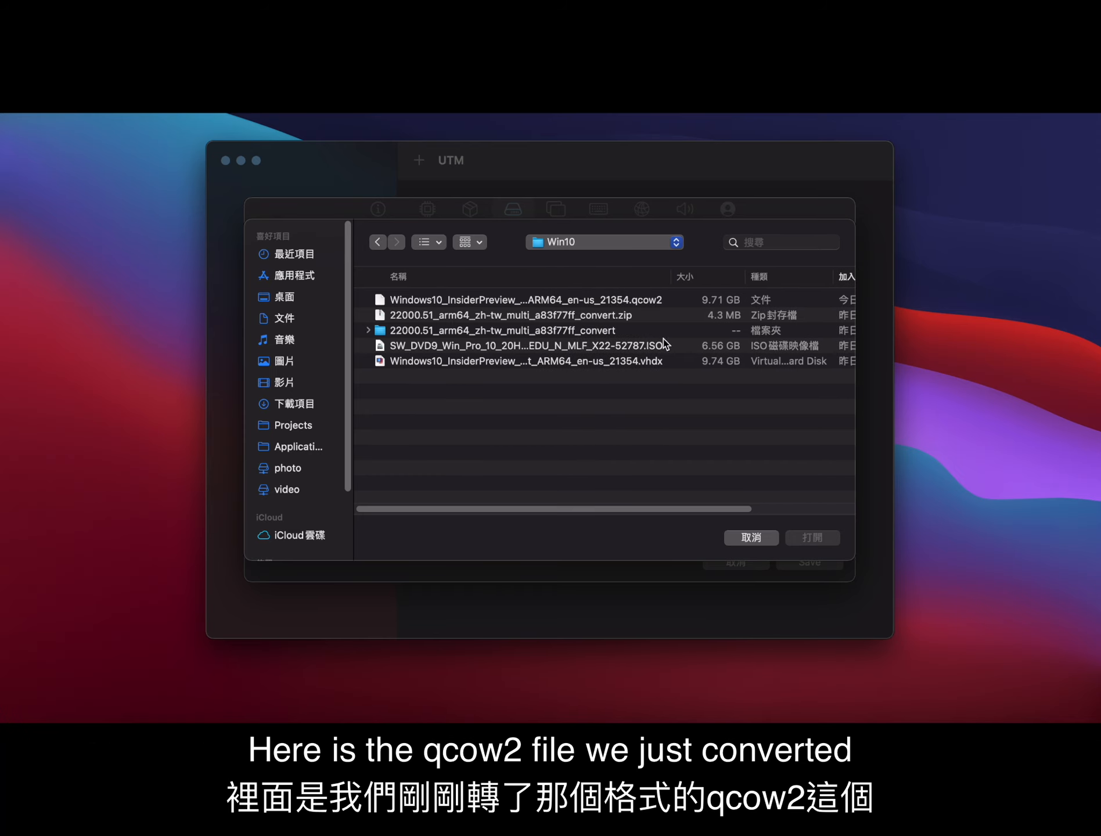
left_click(642, 304)
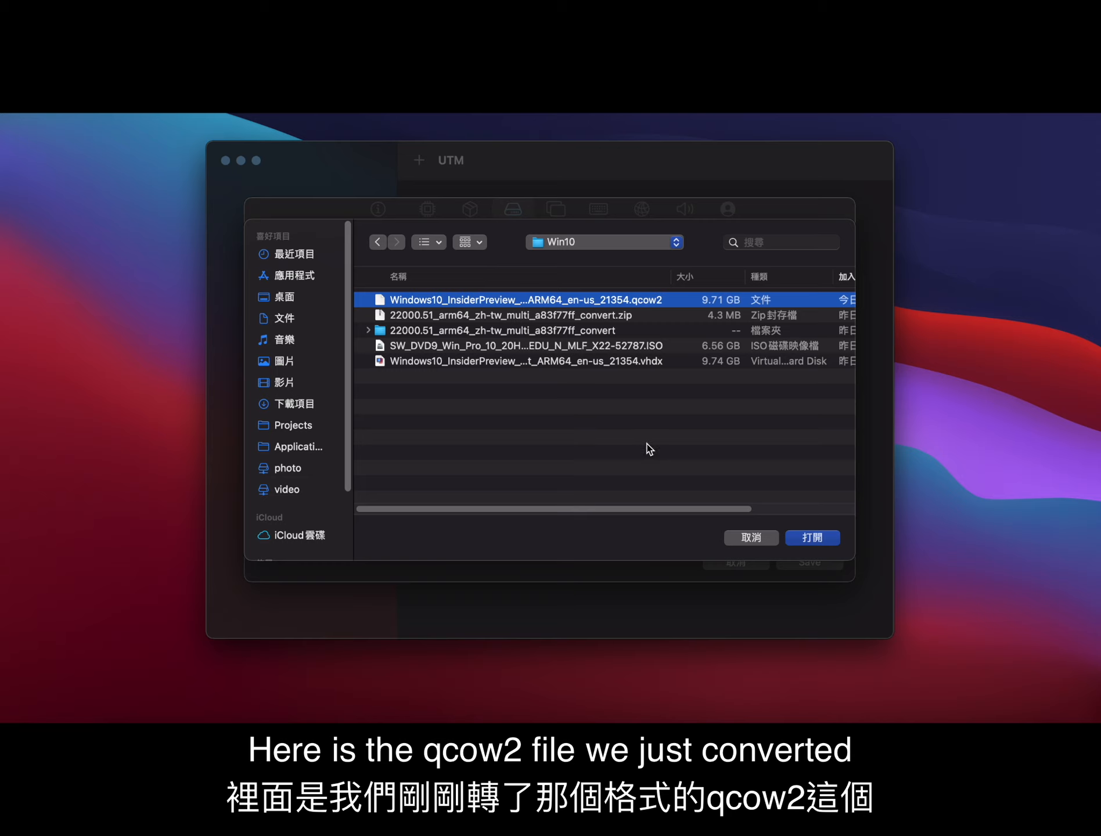
left_click(814, 538)
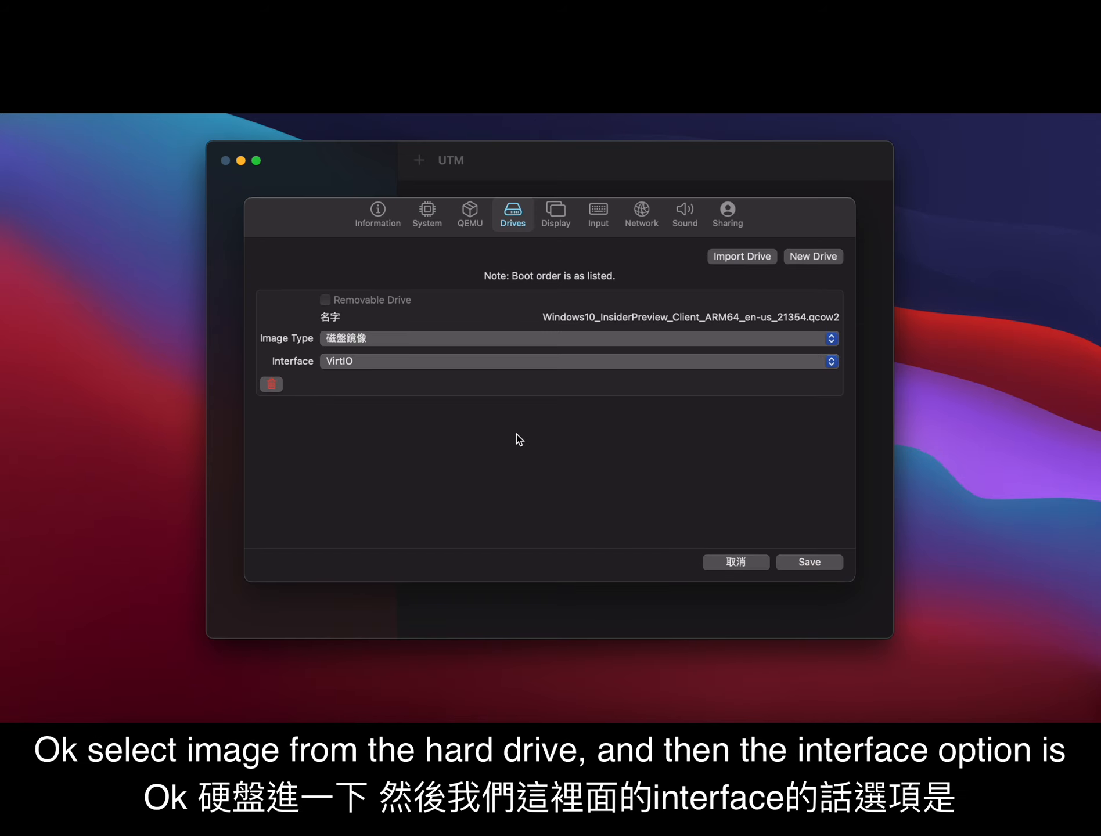
left_click(415, 365)
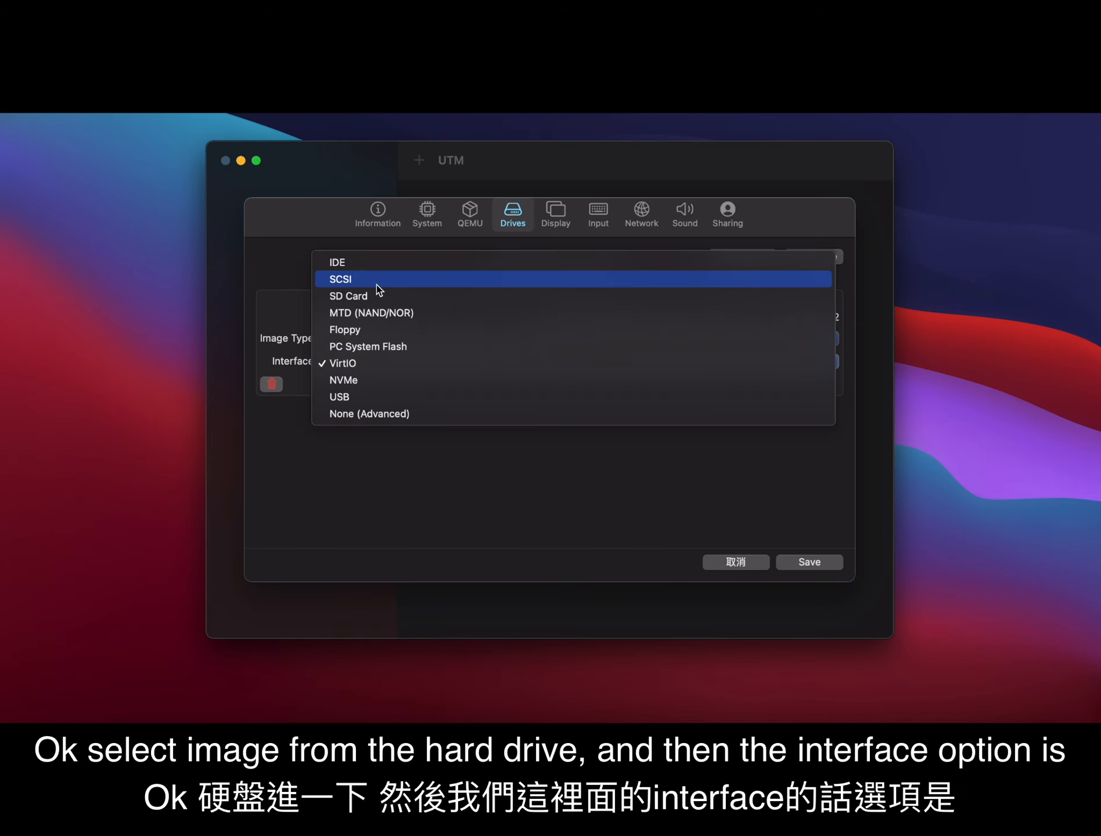
left_click(403, 381)
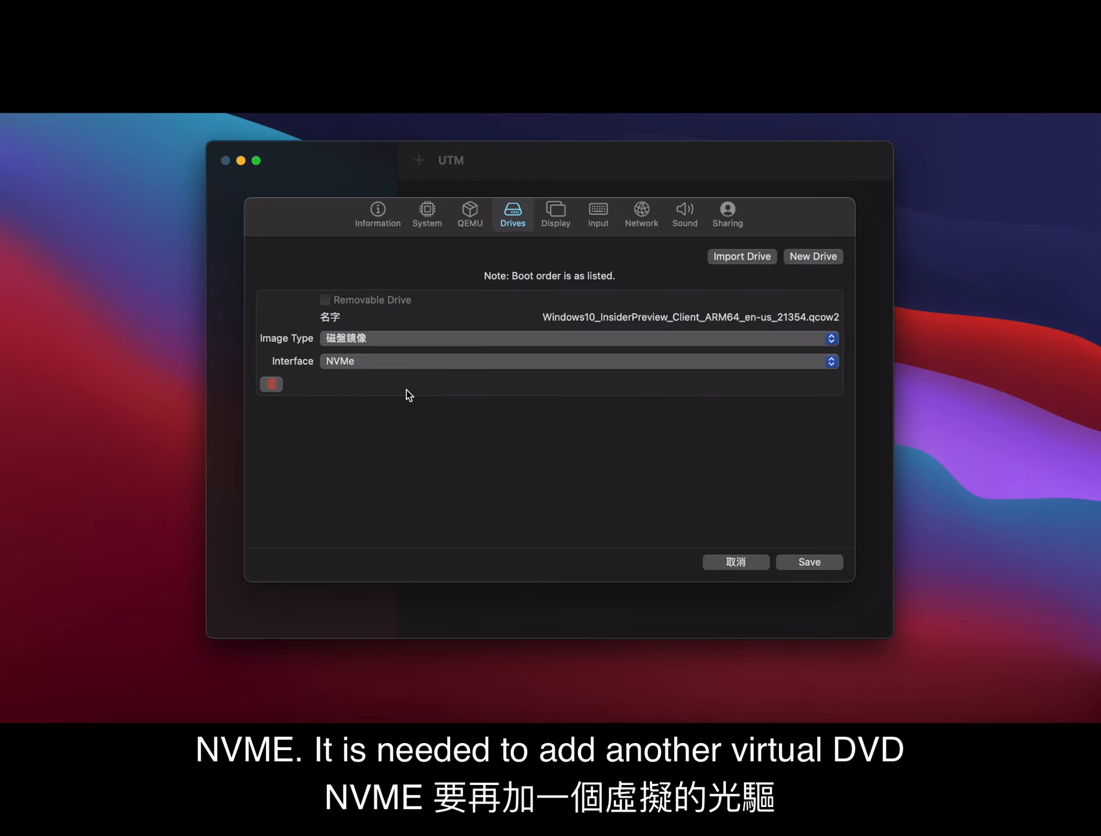
Step: Add a second, removable drive to the virtual machine with the USB interface
left_click(803, 260)
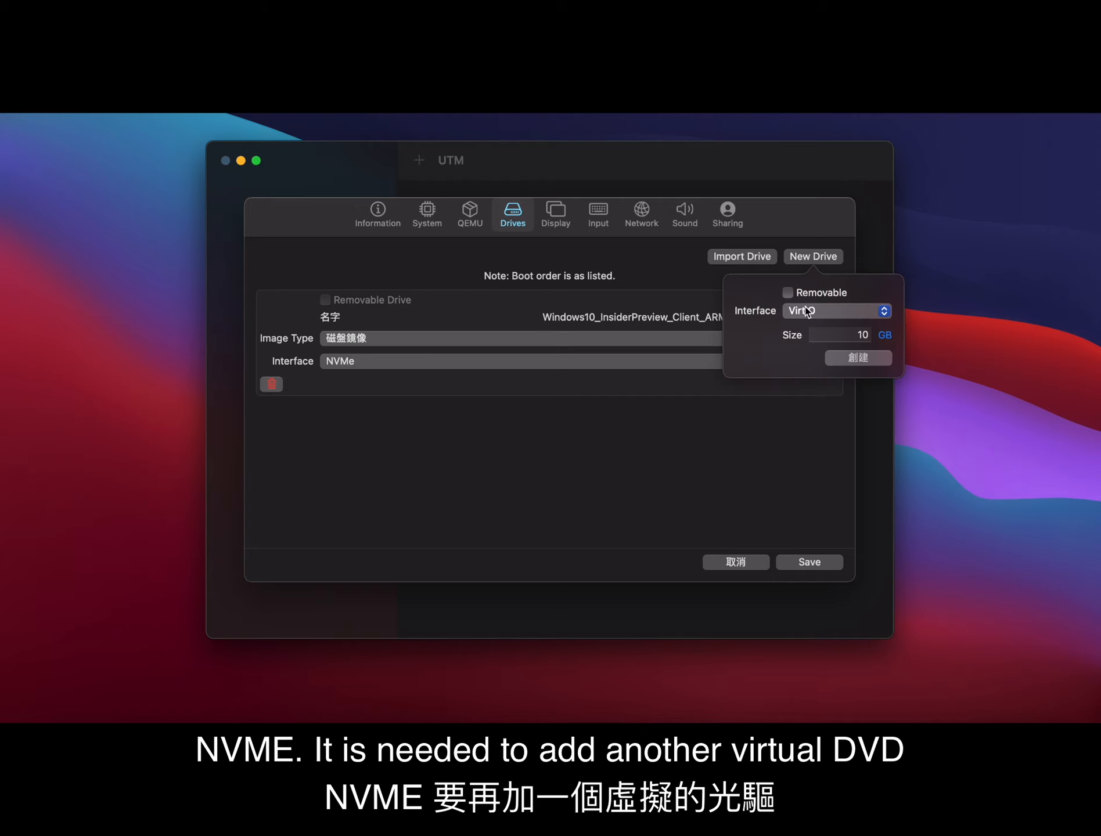
left_click(788, 293)
left_click(840, 312)
left_click(840, 313)
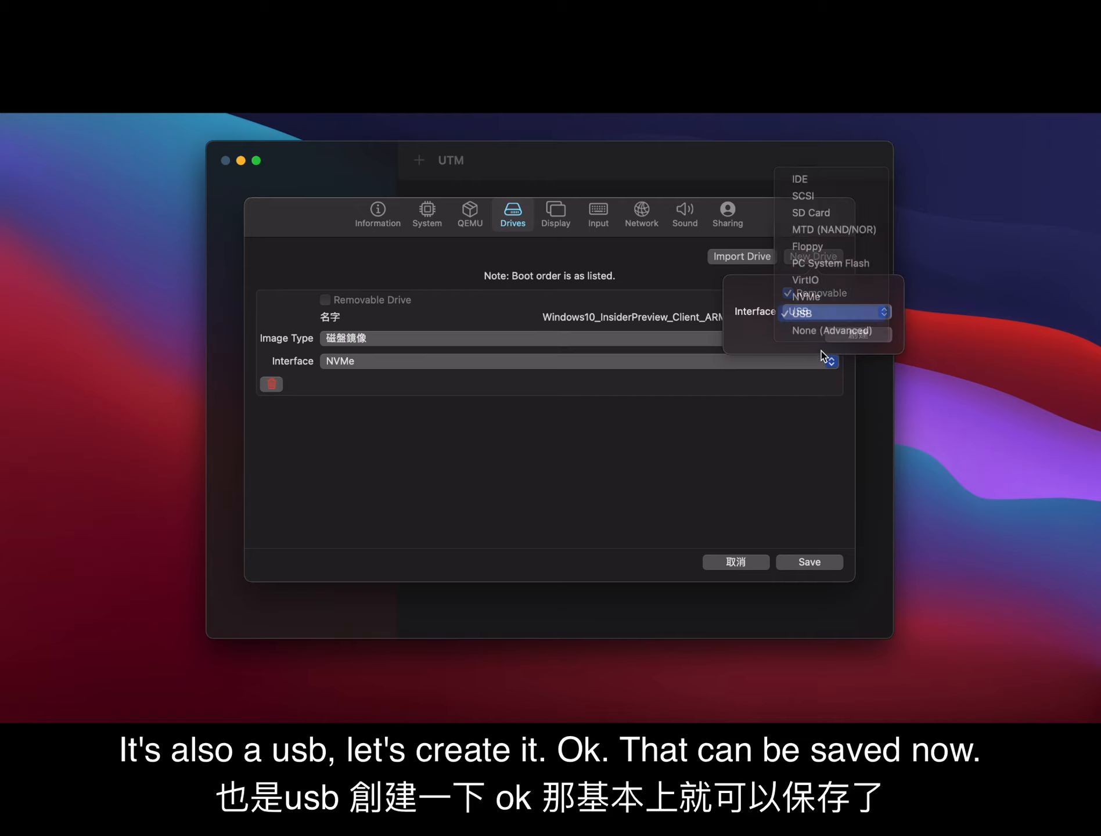
left_click(845, 341)
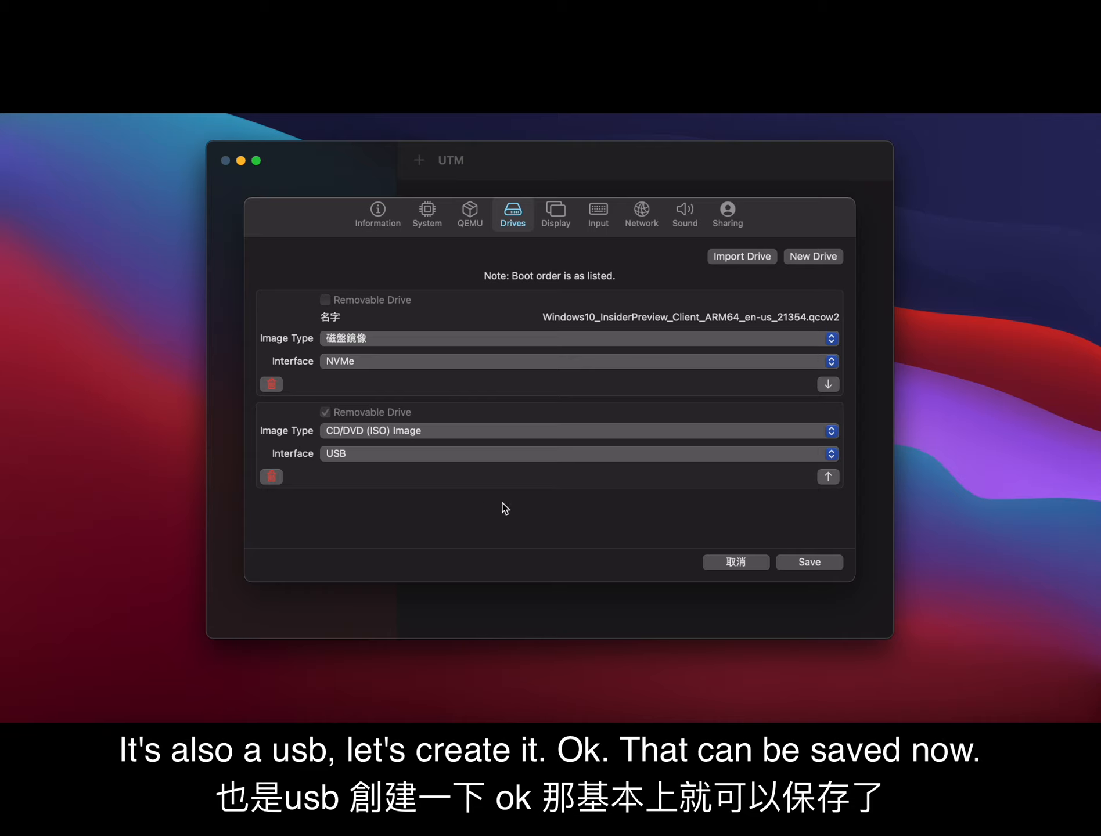
Step: Review the display, input, network, sound and sharing settings, and save the virtual machine's configuration
left_click(556, 214)
left_click(598, 214)
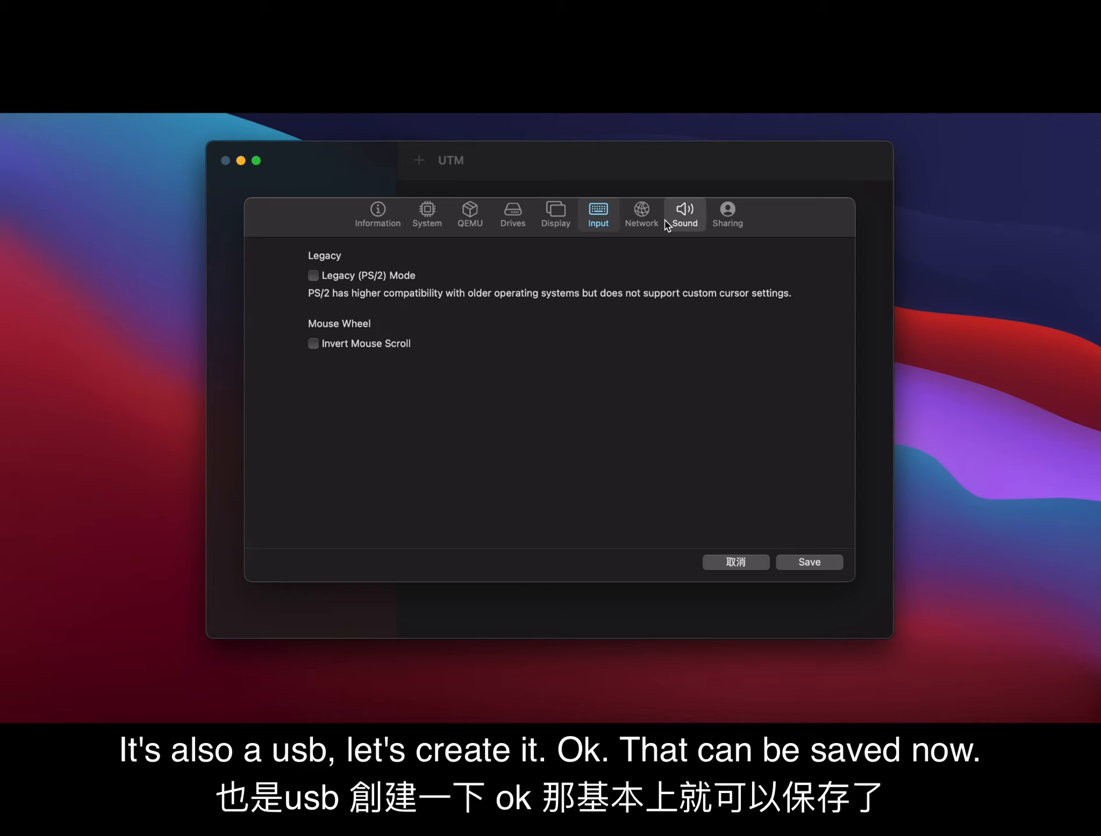
left_click(668, 226)
left_click(634, 222)
left_click(693, 222)
left_click(733, 219)
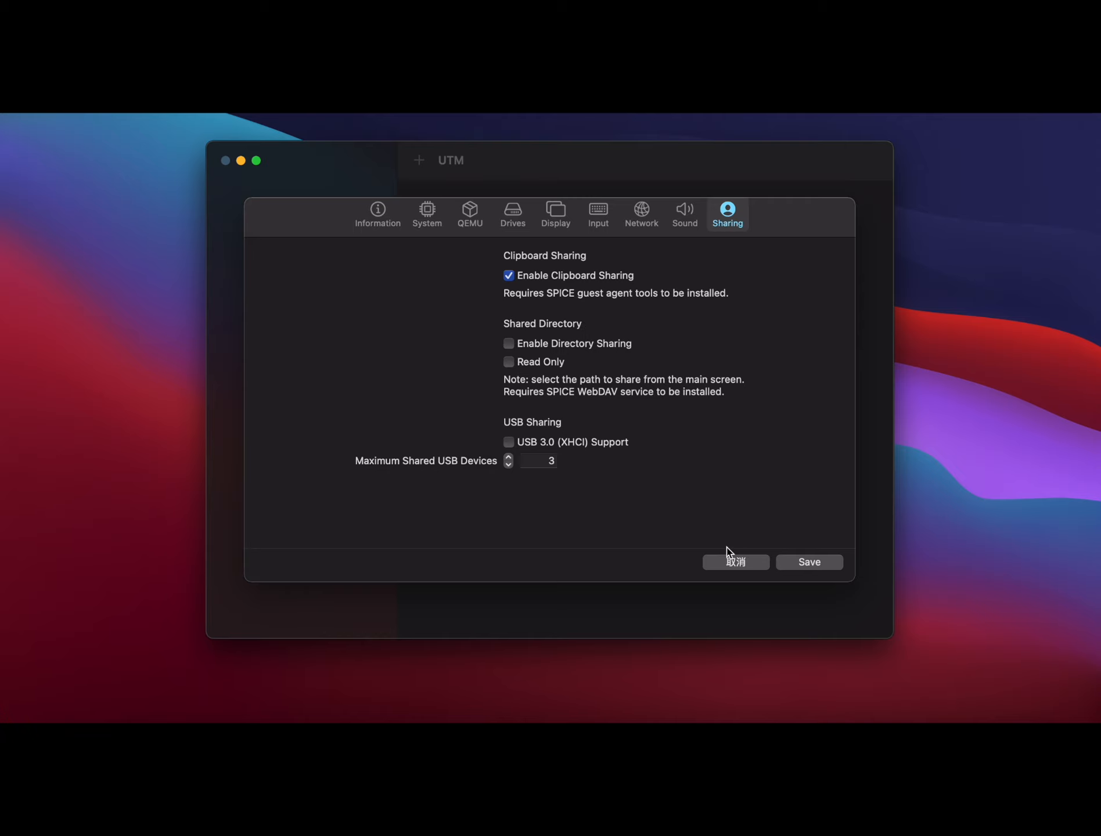
left_click(809, 563)
Step: Load spice-guest-tools-0.164.iso from the UTM folder into the Win10 machine's CD/DVD drive and start the machine
left_click(284, 209)
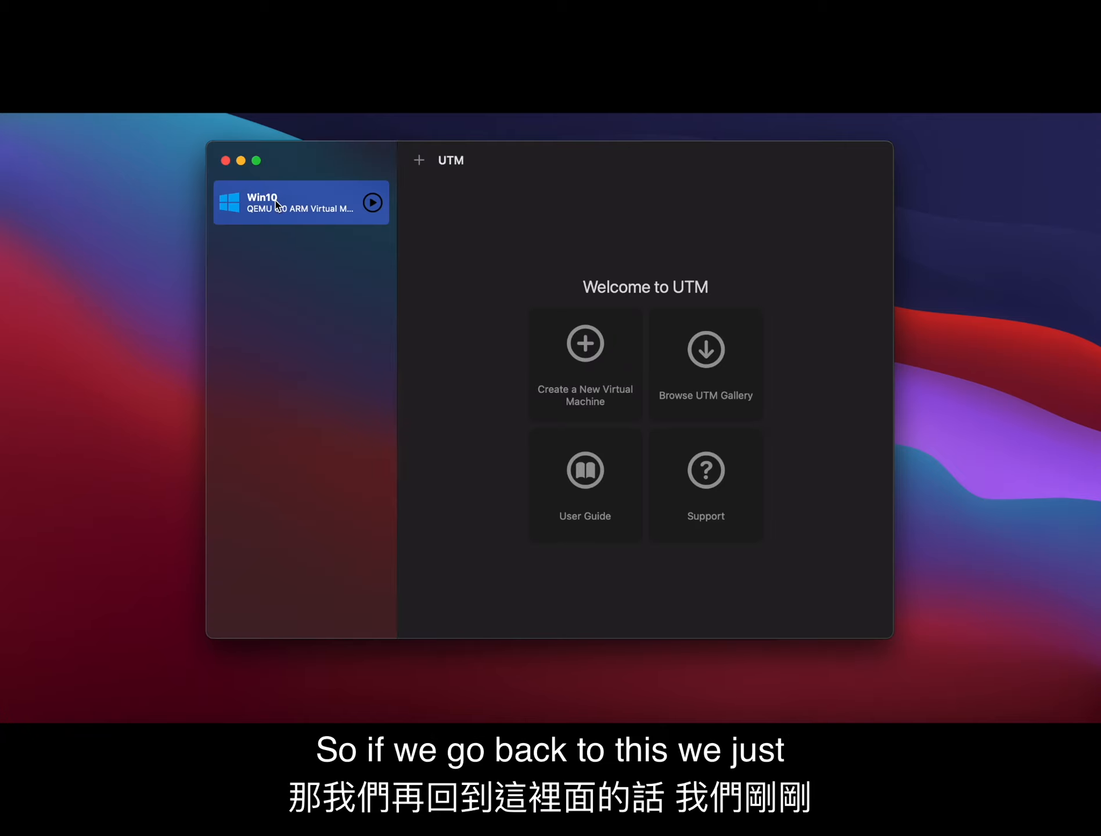
scroll(686, 482, "down", 1)
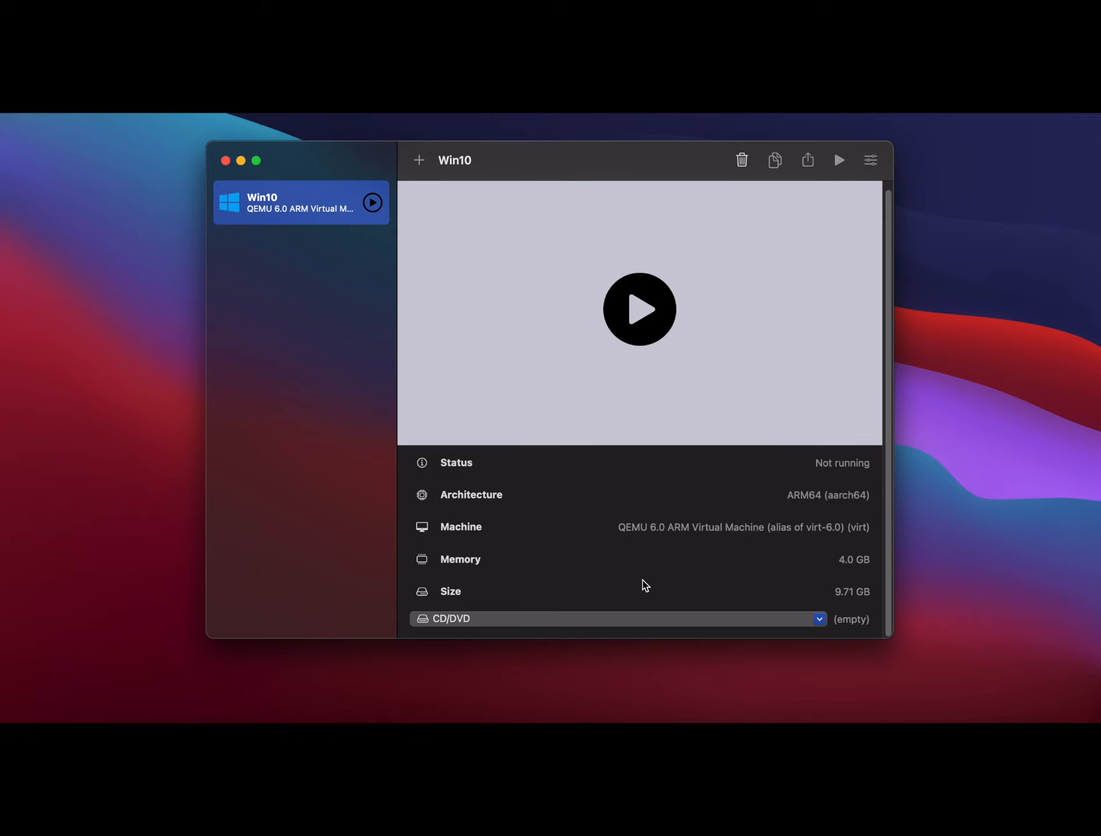
left_click(778, 619)
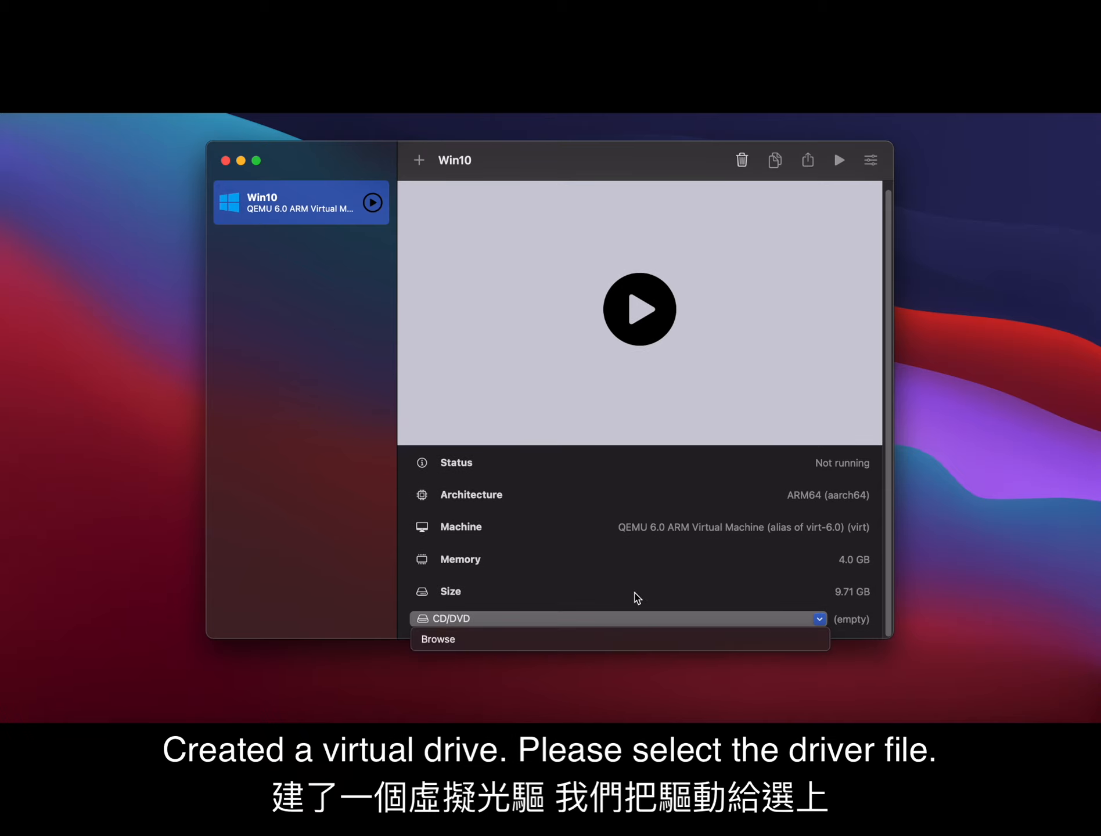
left_click(530, 643)
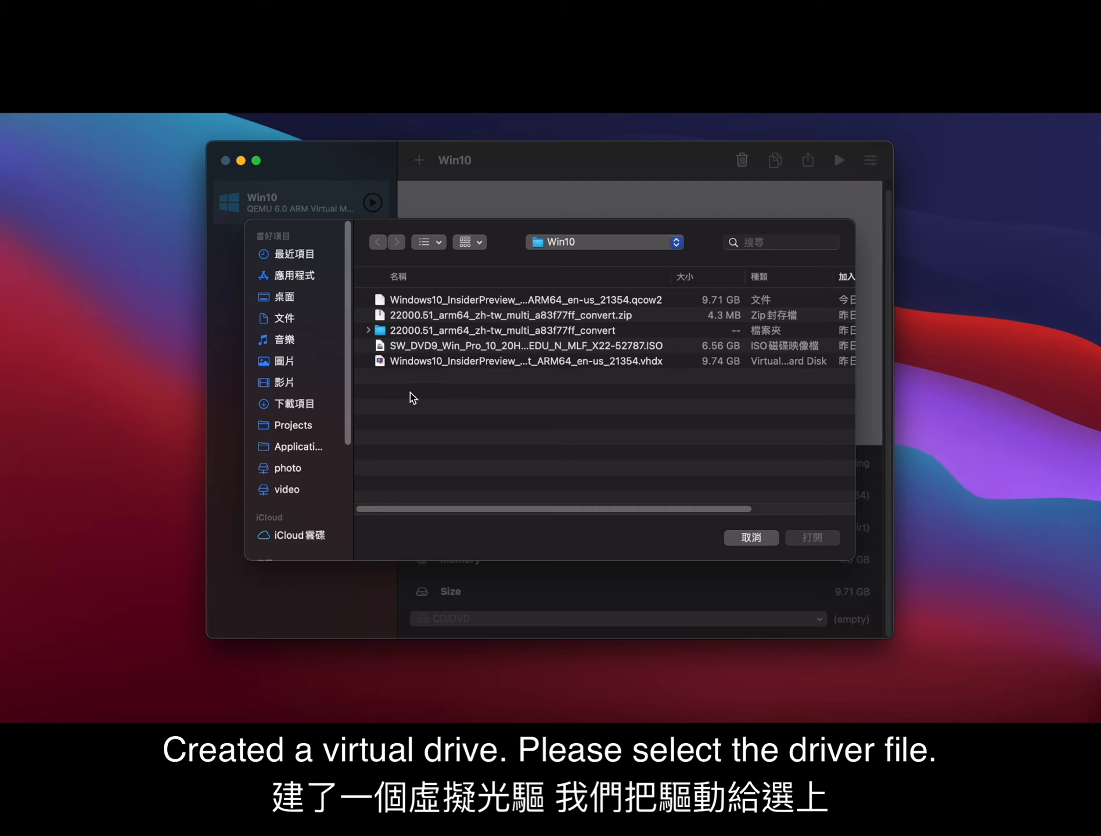
left_click(588, 243)
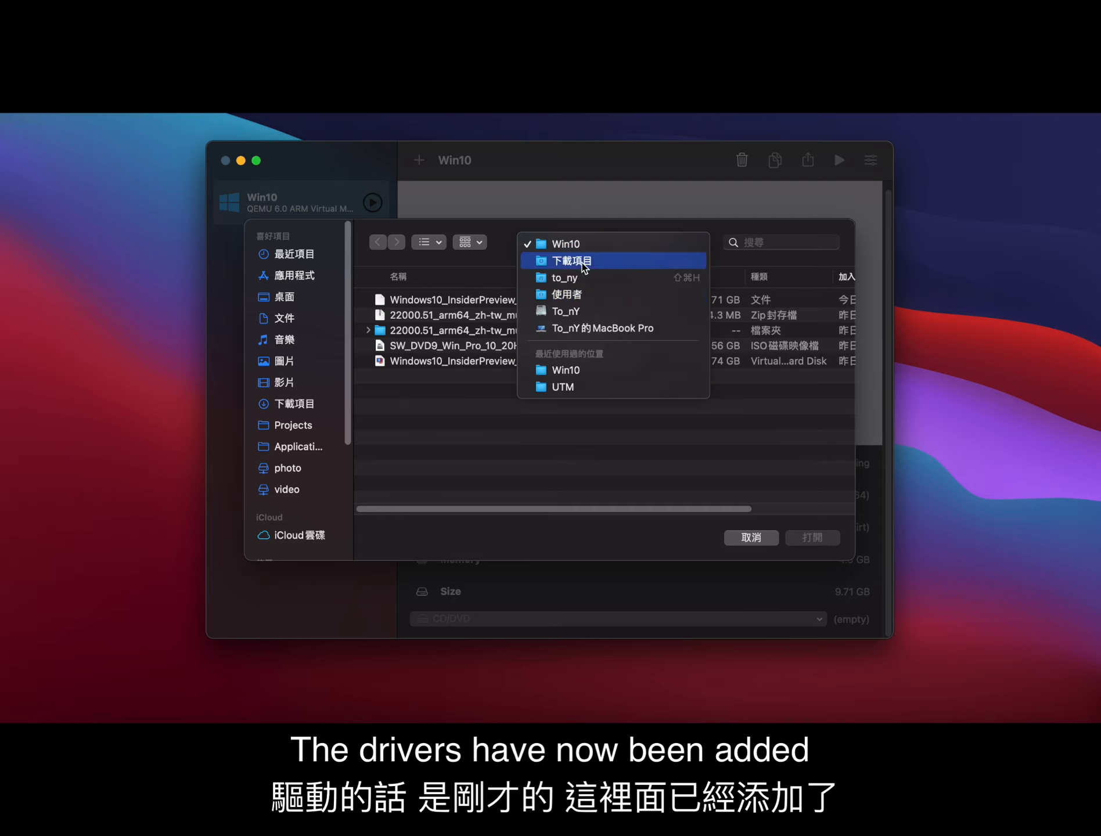
left_click(569, 385)
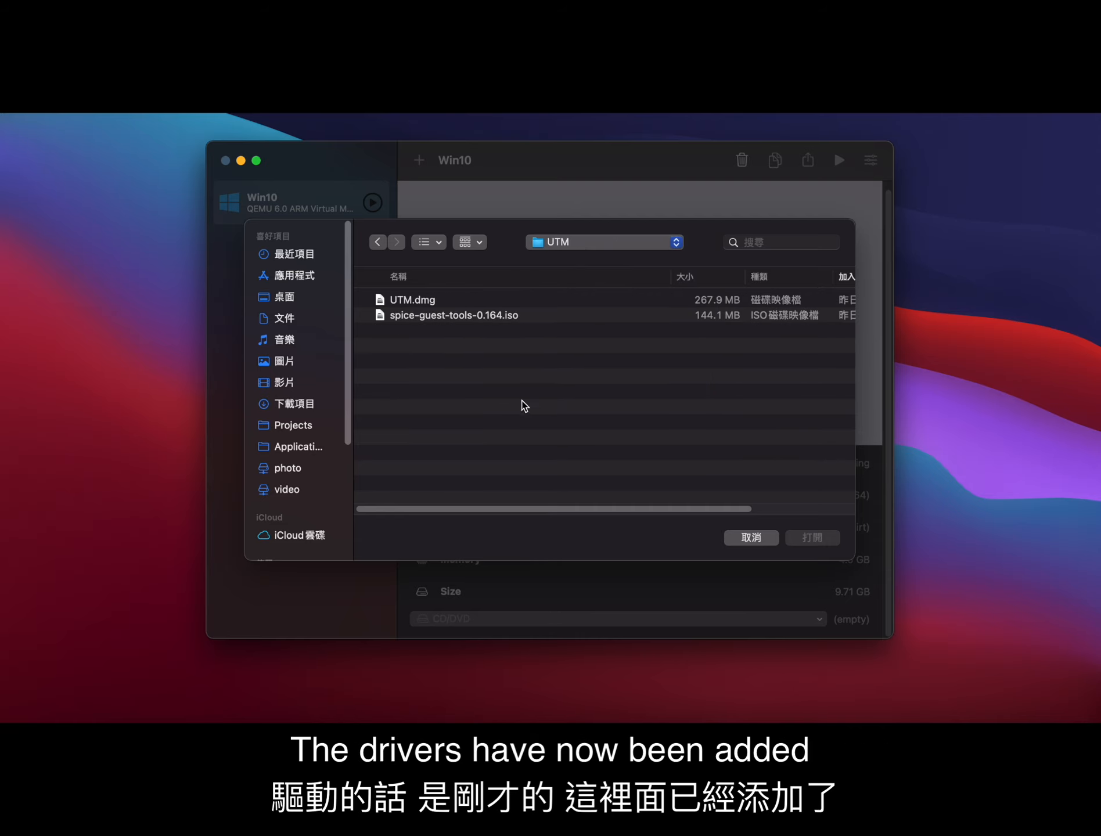
double_click(459, 317)
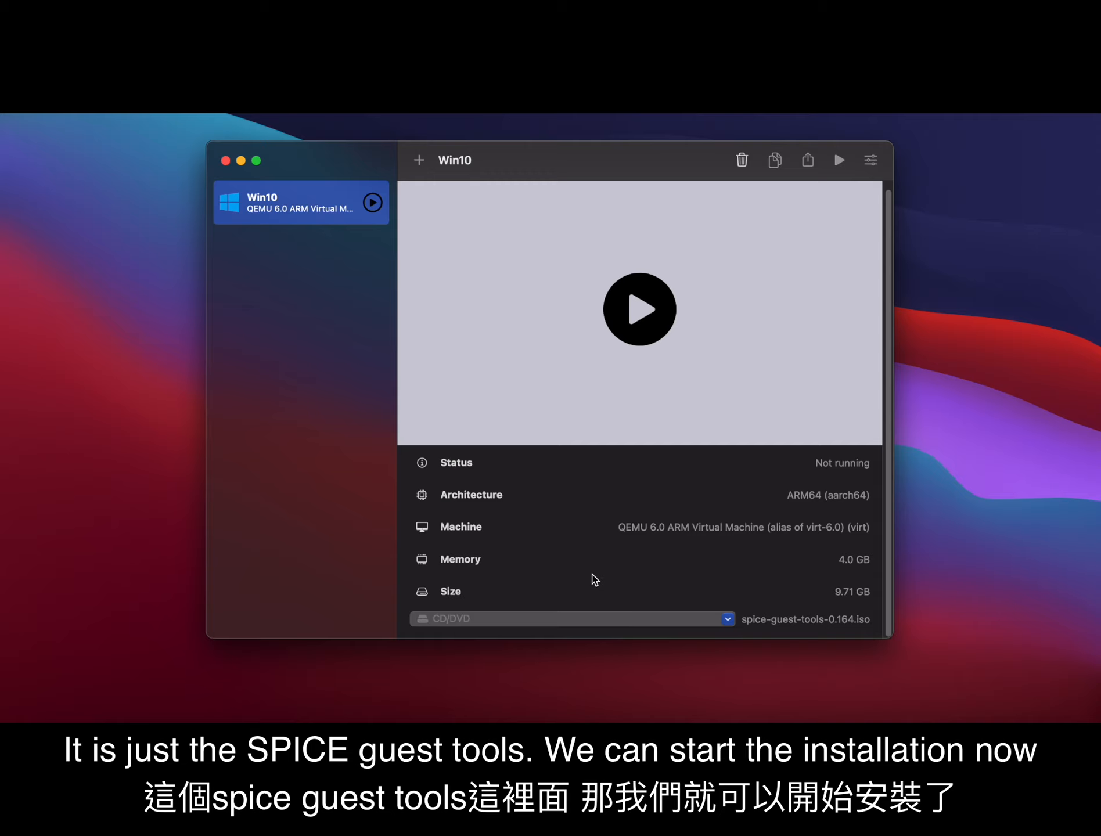
left_click(638, 310)
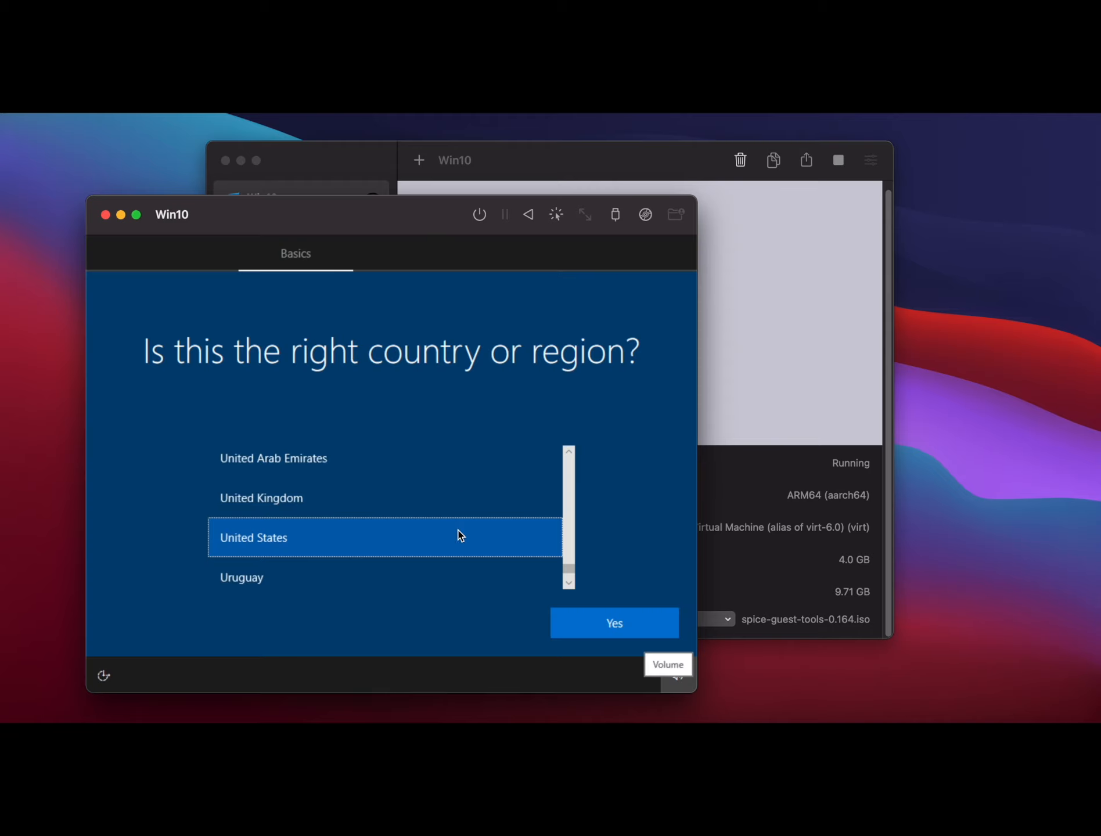
Step: Capture the mouse in the virtual machine window, then choose and confirm the country or region in Windows setup
left_click_drag(569, 566, 569, 529)
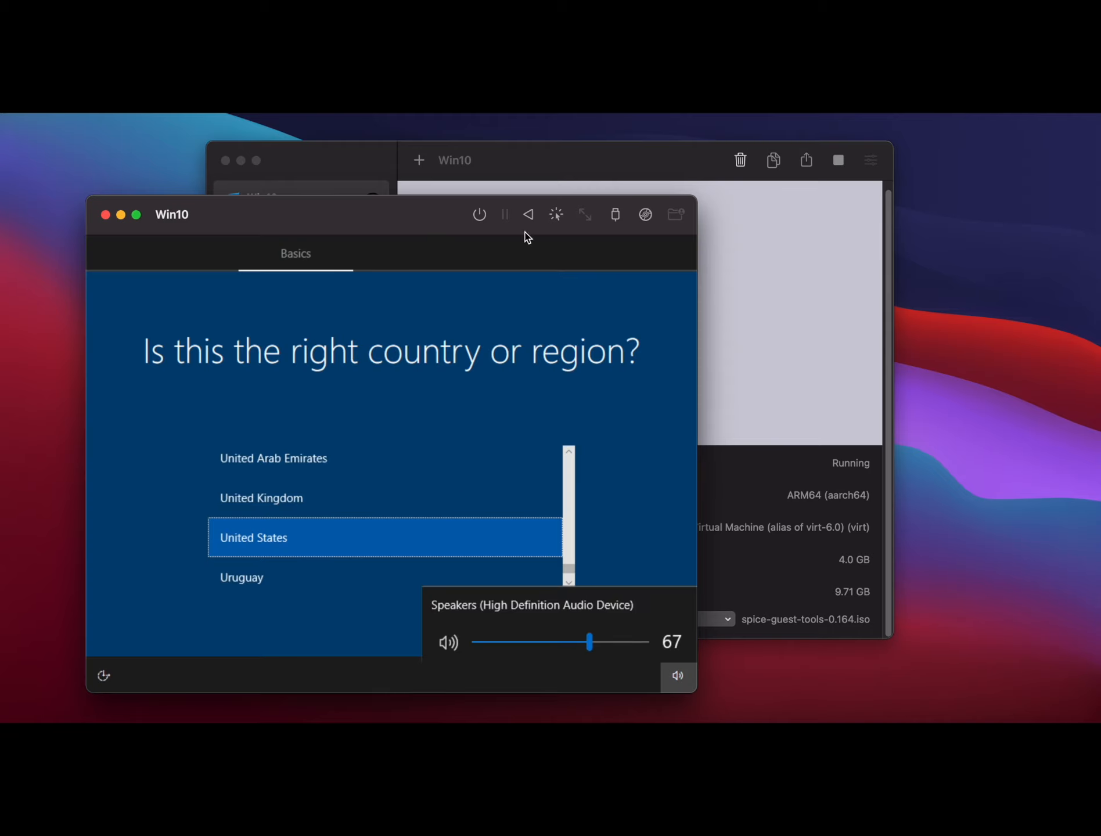
left_click(559, 216)
left_click(430, 462)
left_click_drag(569, 568, 567, 481)
left_click(264, 517)
left_click(615, 622)
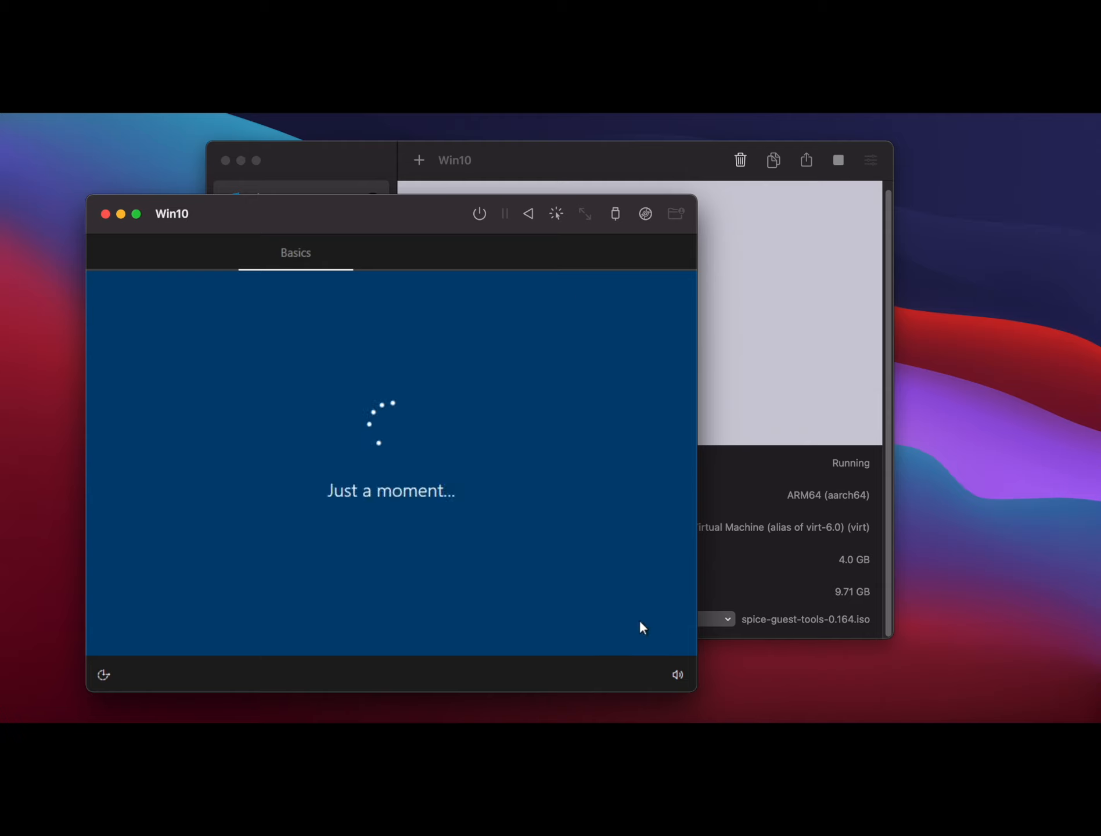
Step: Accept a keyboard layout in Windows setup and skip adding a second layout
scroll(515, 519, "down", 5)
scroll(491, 529, "up", 5)
left_click(670, 633)
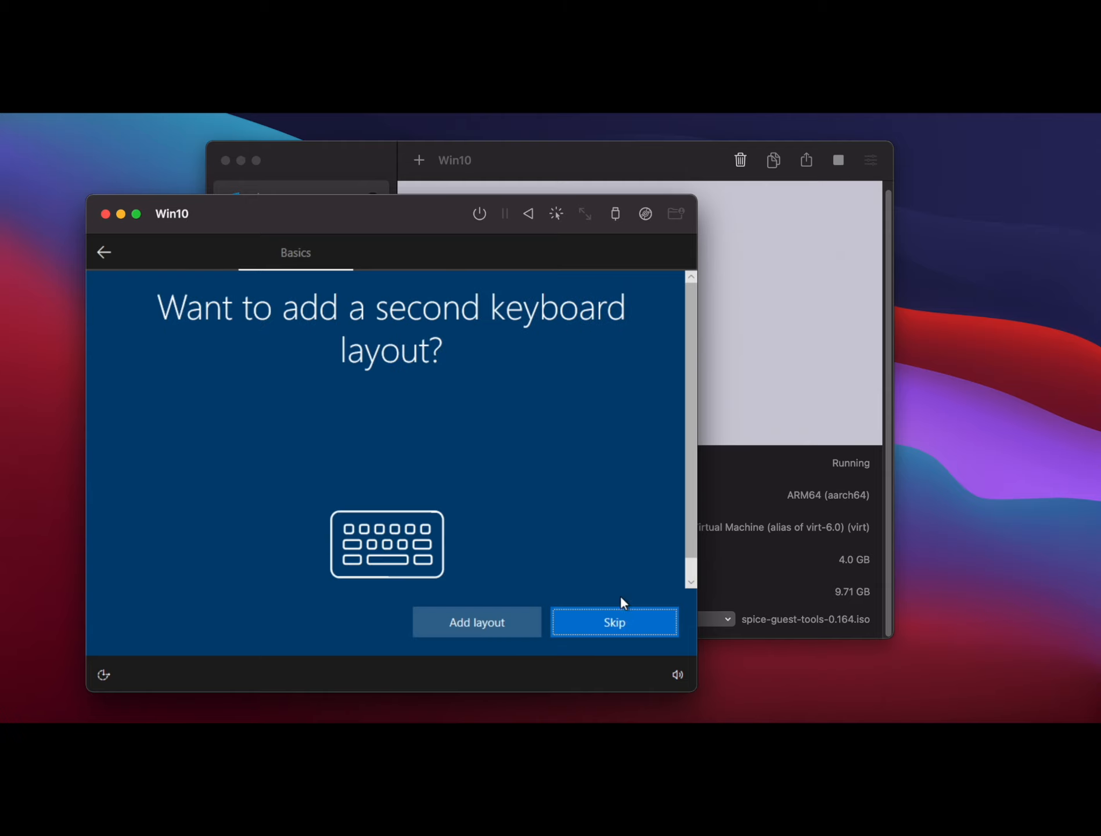
left_click(617, 620)
Step: Proceed with Windows setup without an internet connection, choosing the limited setup
left_click(114, 624)
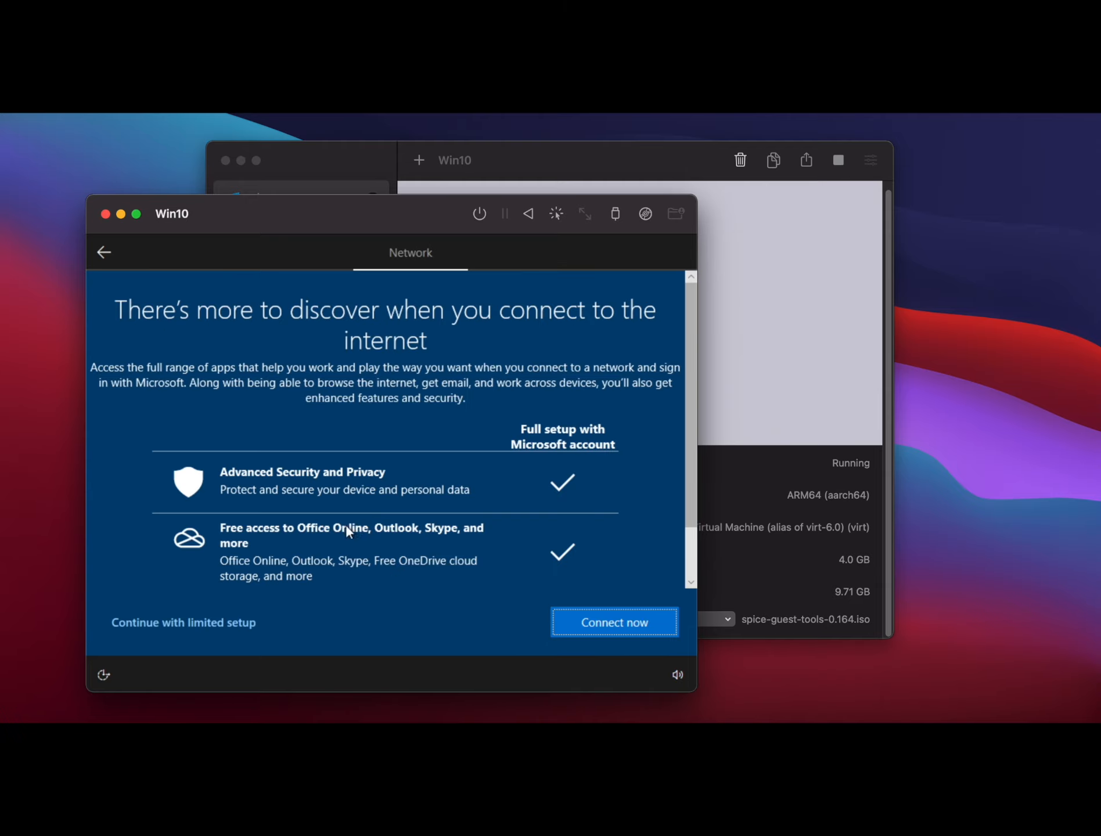
left_click(251, 627)
left_click(668, 618)
Step: Enter the user name for the Windows account and continue through the account pages
type("To_m")
left_click(602, 626)
left_click(602, 626)
Step: Complete the remaining Windows setup pages and postpone the Microsoft Edge introduction on the desktop
scroll(512, 560, "down", 10)
scroll(512, 559, "up", 10)
left_click(589, 617)
left_click(478, 622)
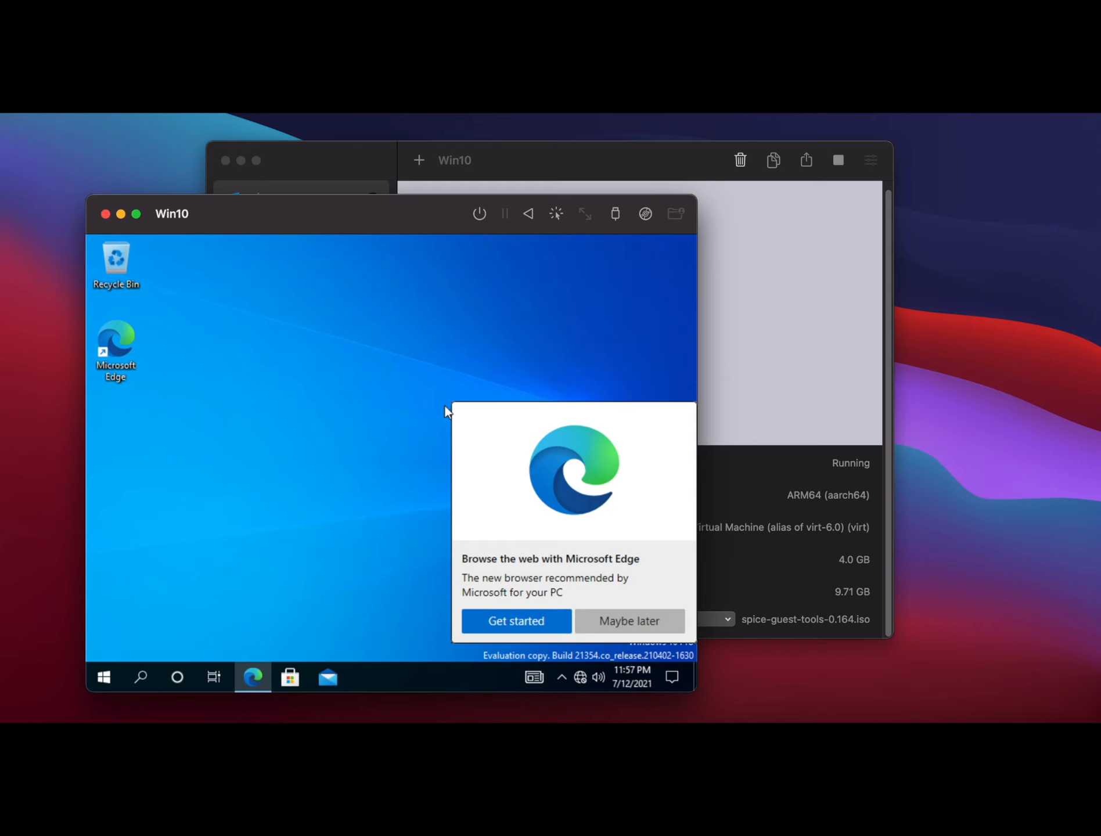
left_click(633, 619)
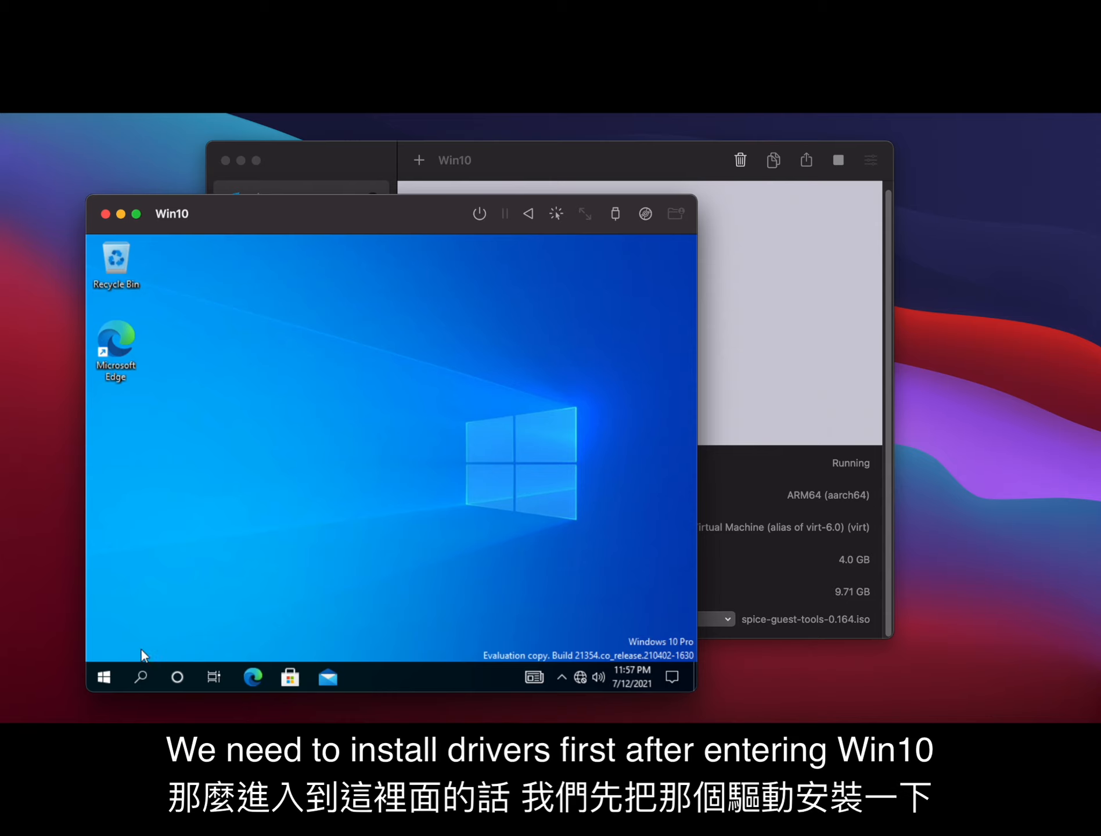
Step: Run spice-guest-tools-0.164 from CD Drive (D:) in File Explorer and allow it to make changes to the device
left_click(104, 678)
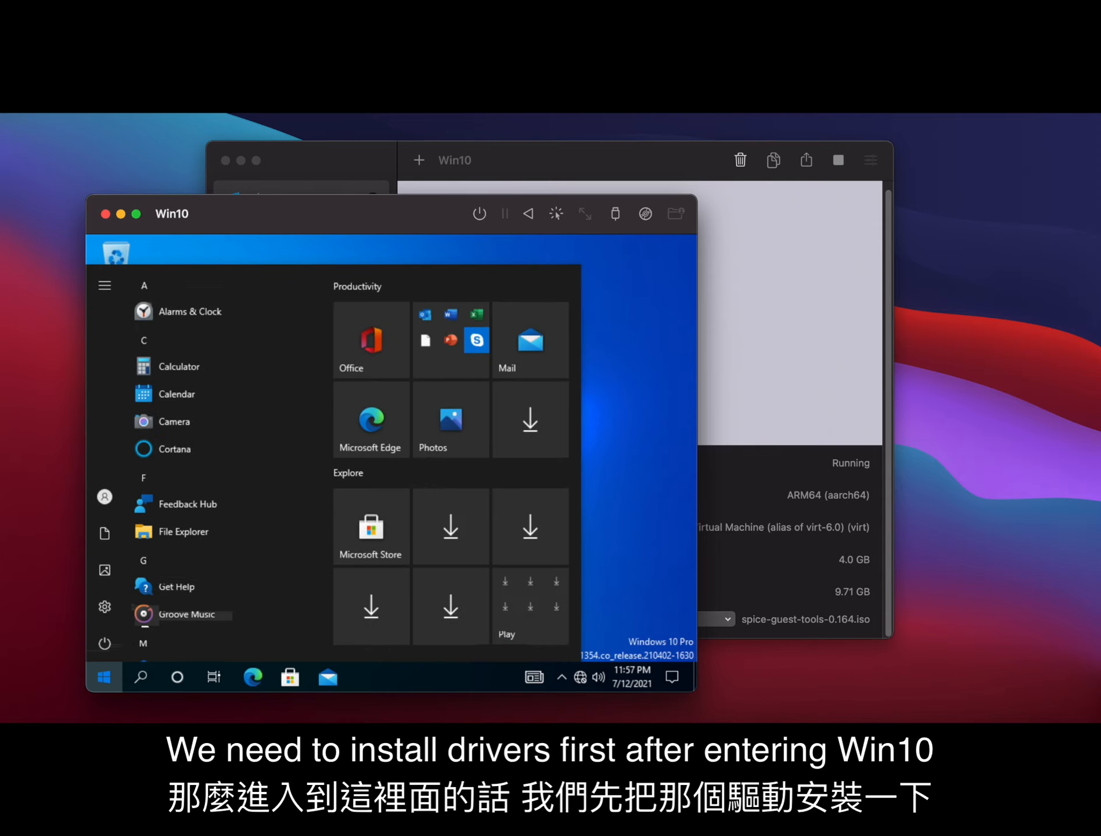
left_click(174, 535)
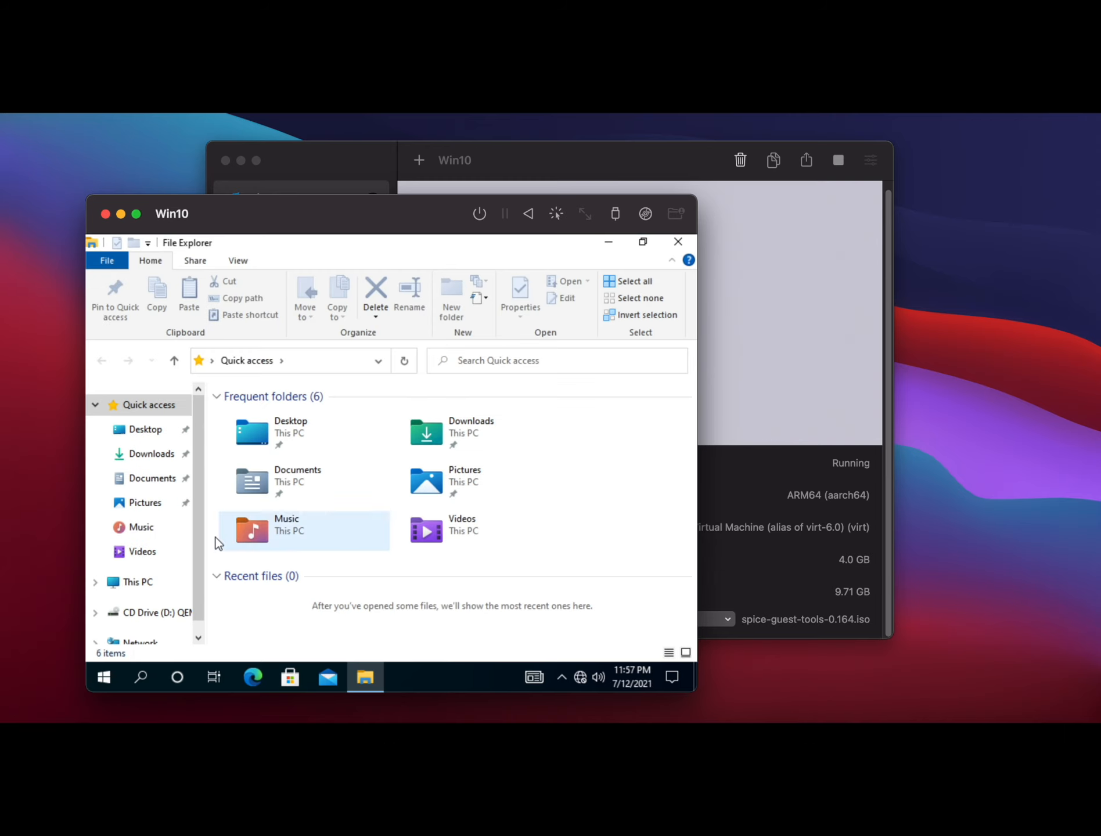
left_click(146, 612)
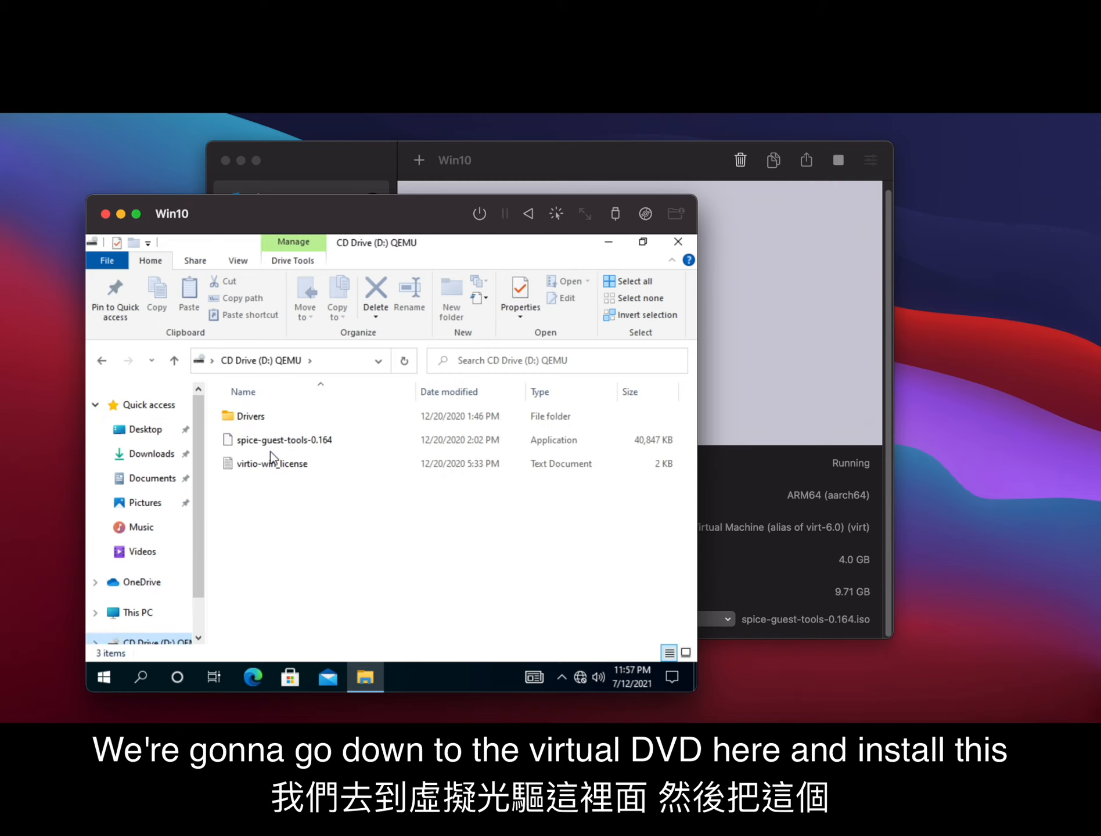
double_click(272, 447)
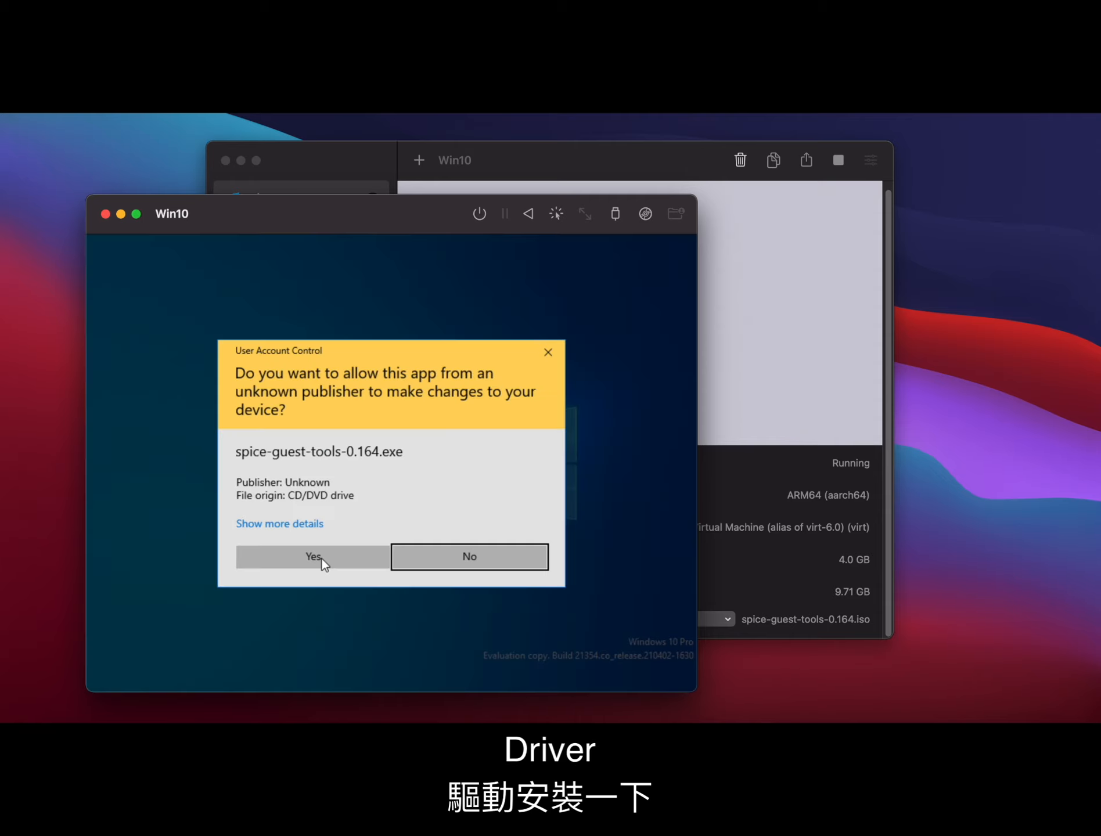
left_click(320, 560)
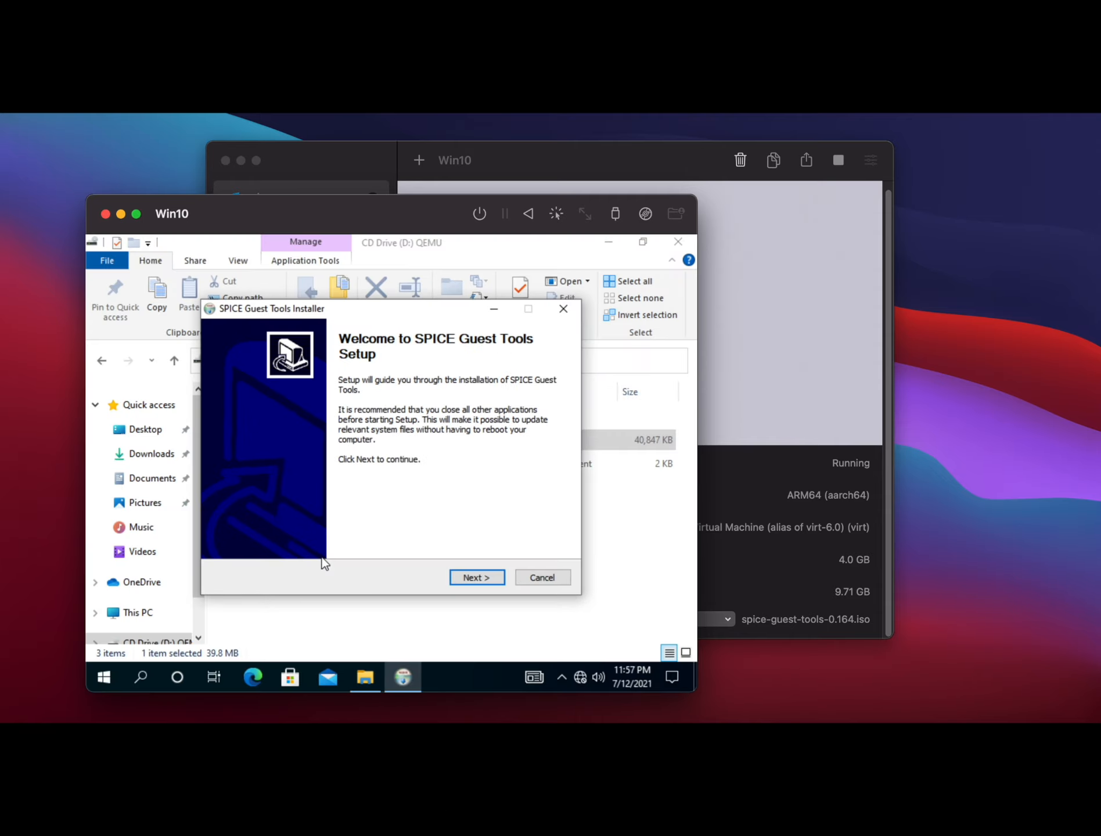
Step: Accept the license agreement, install SPICE Guest Tools and bring the installer window back to the front
left_click(477, 578)
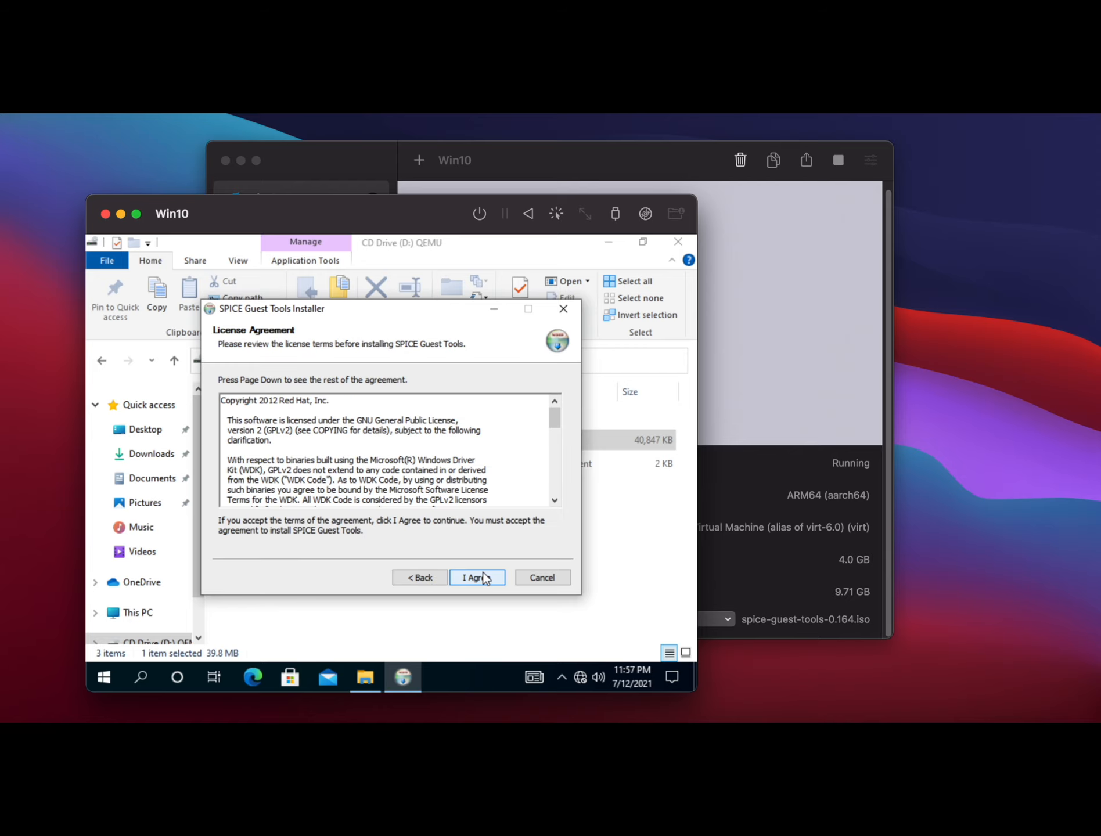
left_click(478, 578)
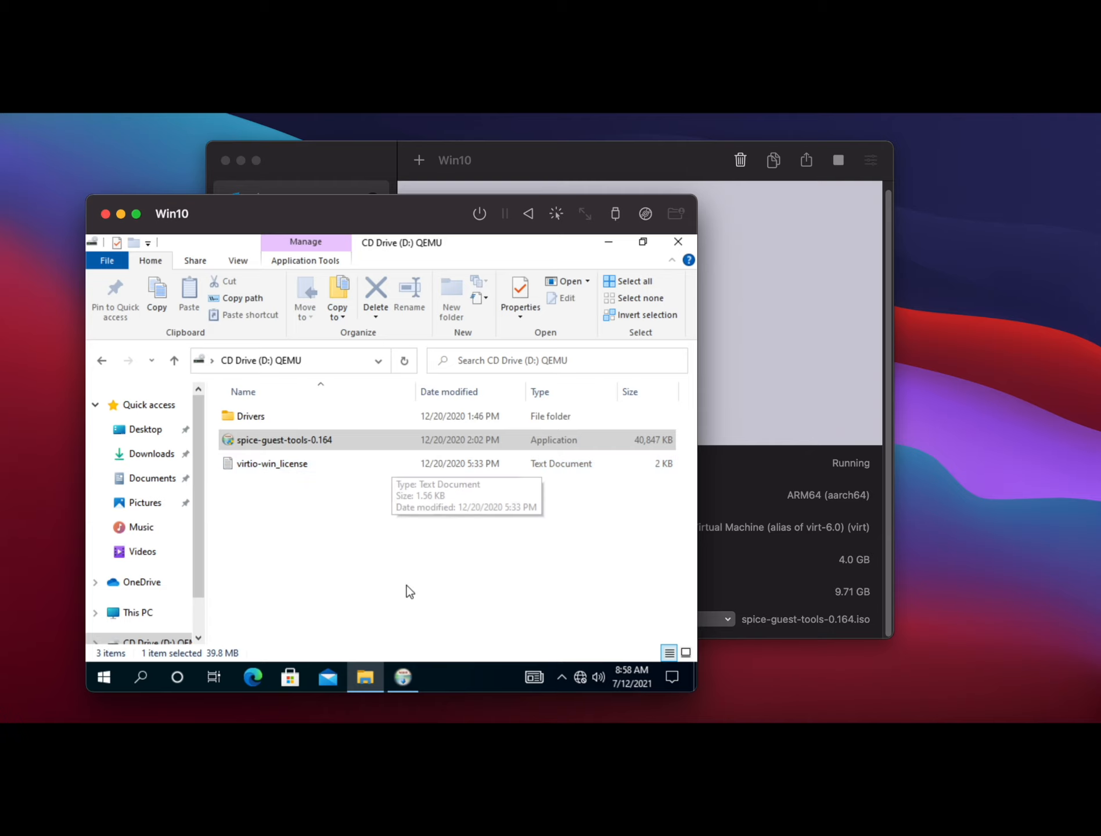
left_click(402, 675)
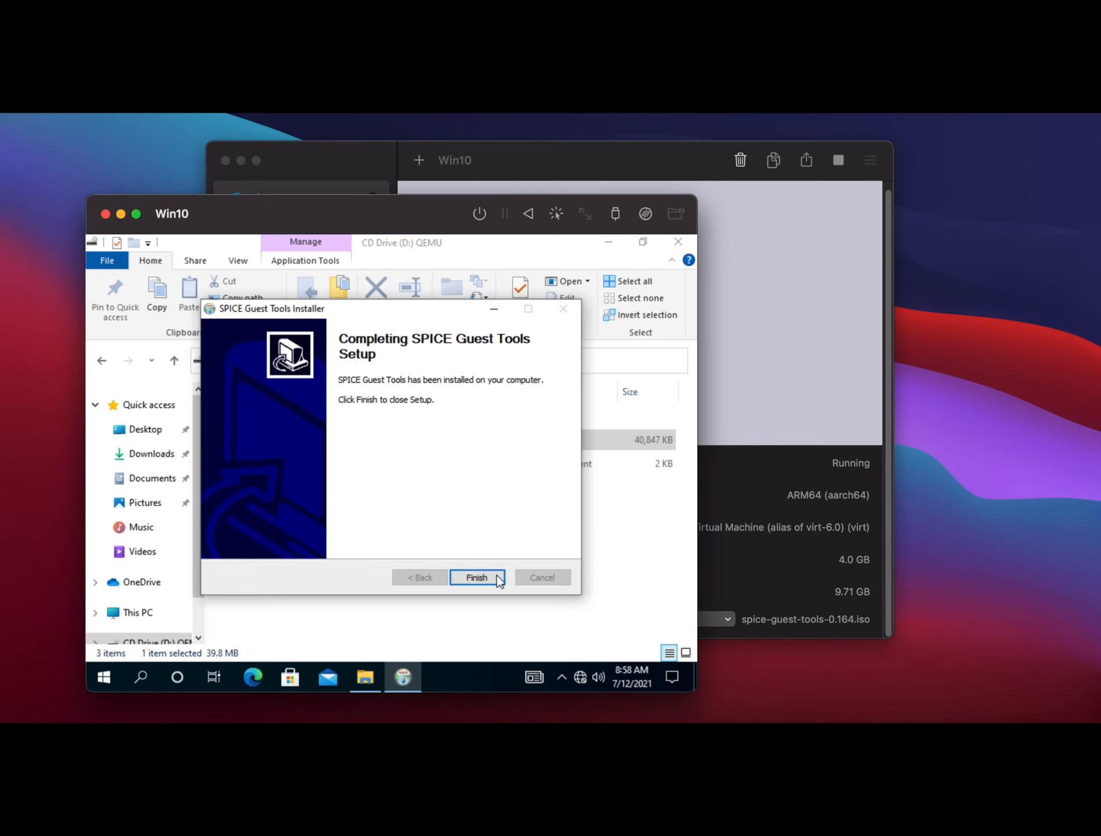
Step: Finish the SPICE Guest Tools installer and minimize File Explorer to return to the Windows desktop
left_click(495, 577)
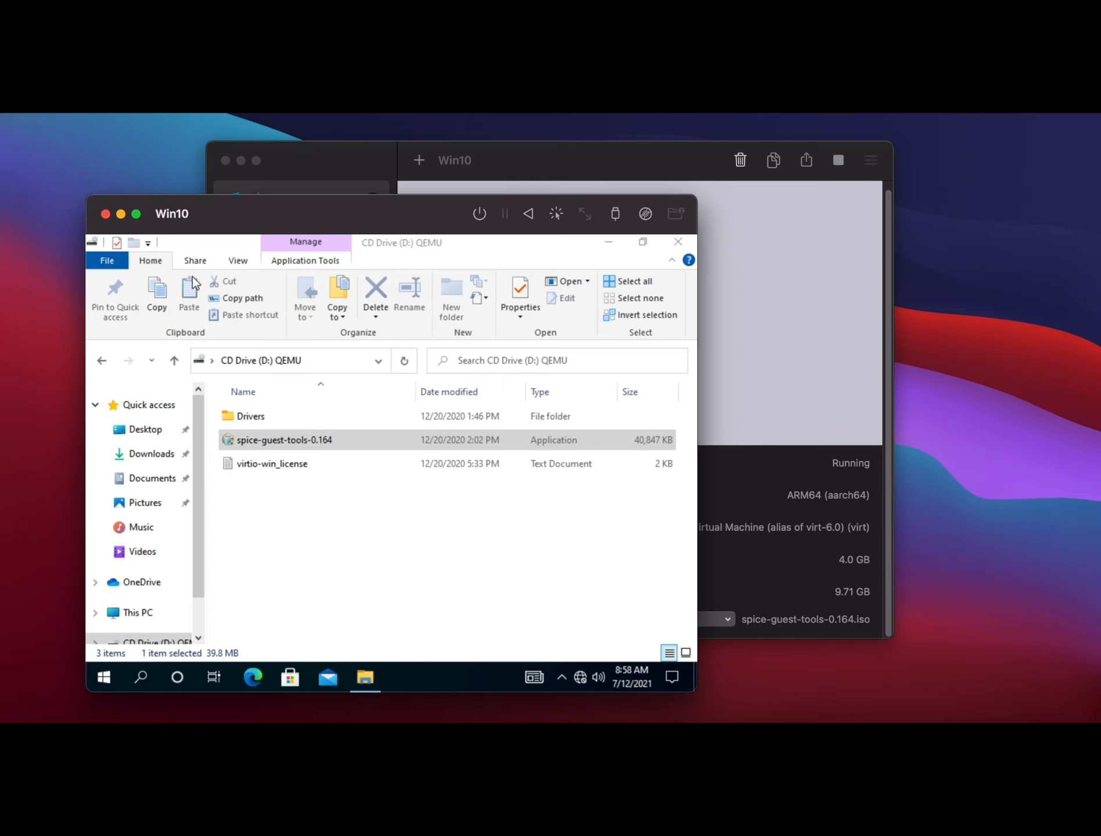
left_click(604, 244)
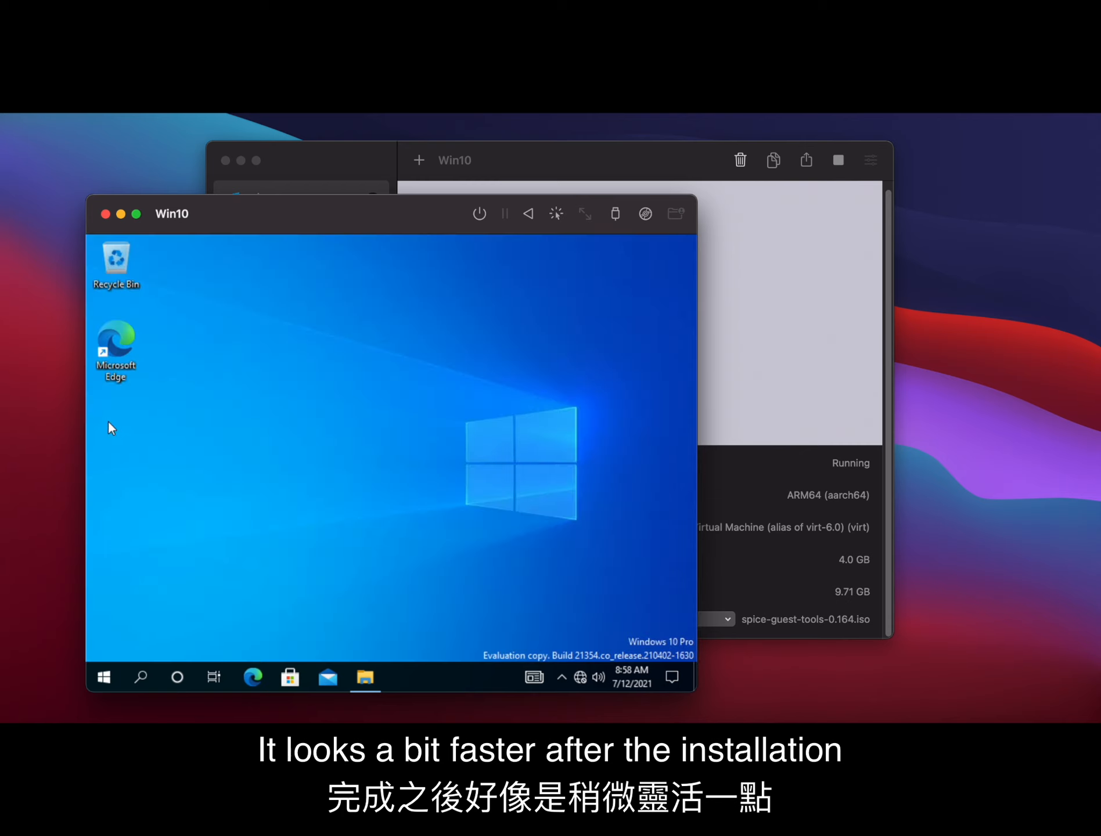
right_click(241, 273)
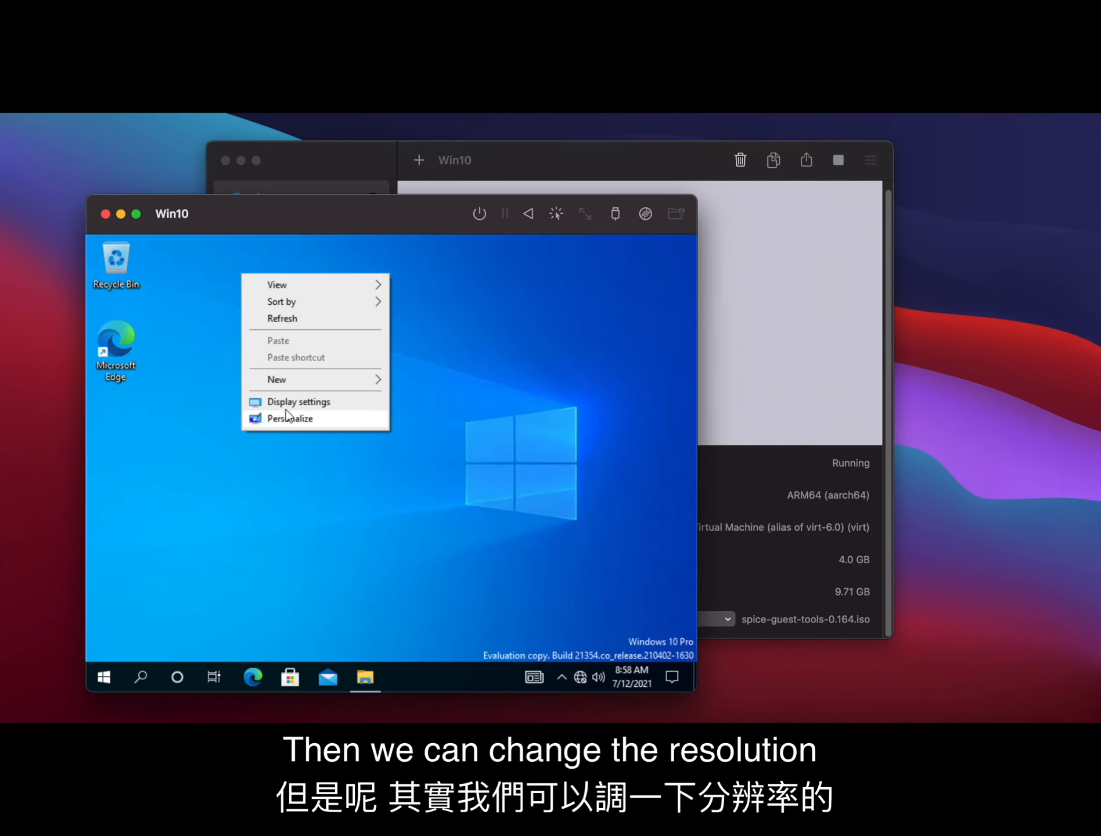
left_click(227, 466)
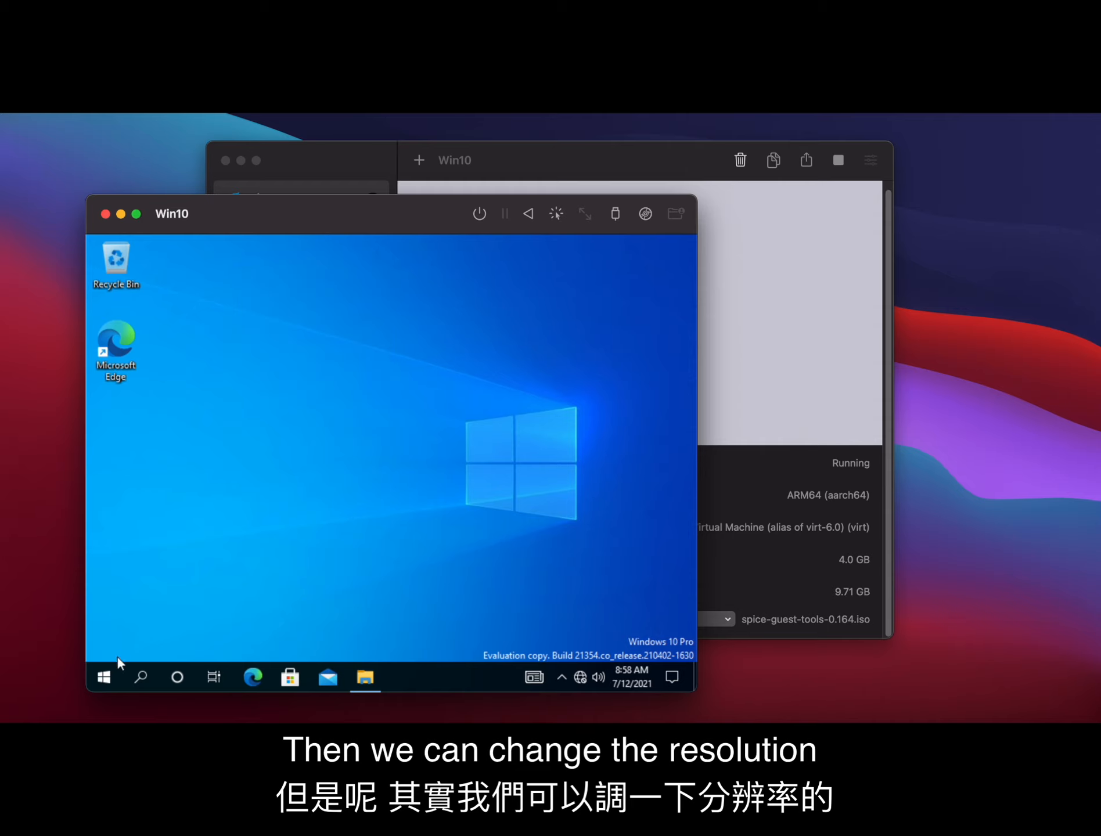
left_click(104, 676)
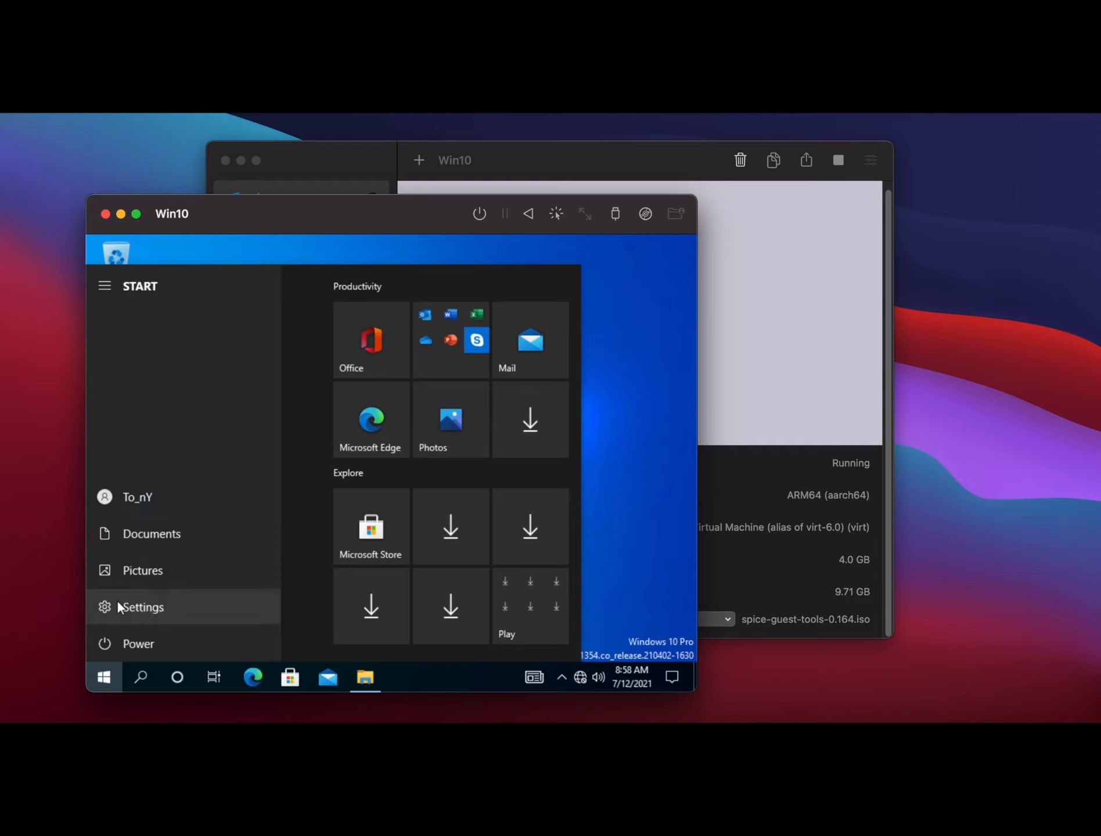
left_click(118, 604)
left_click(272, 442)
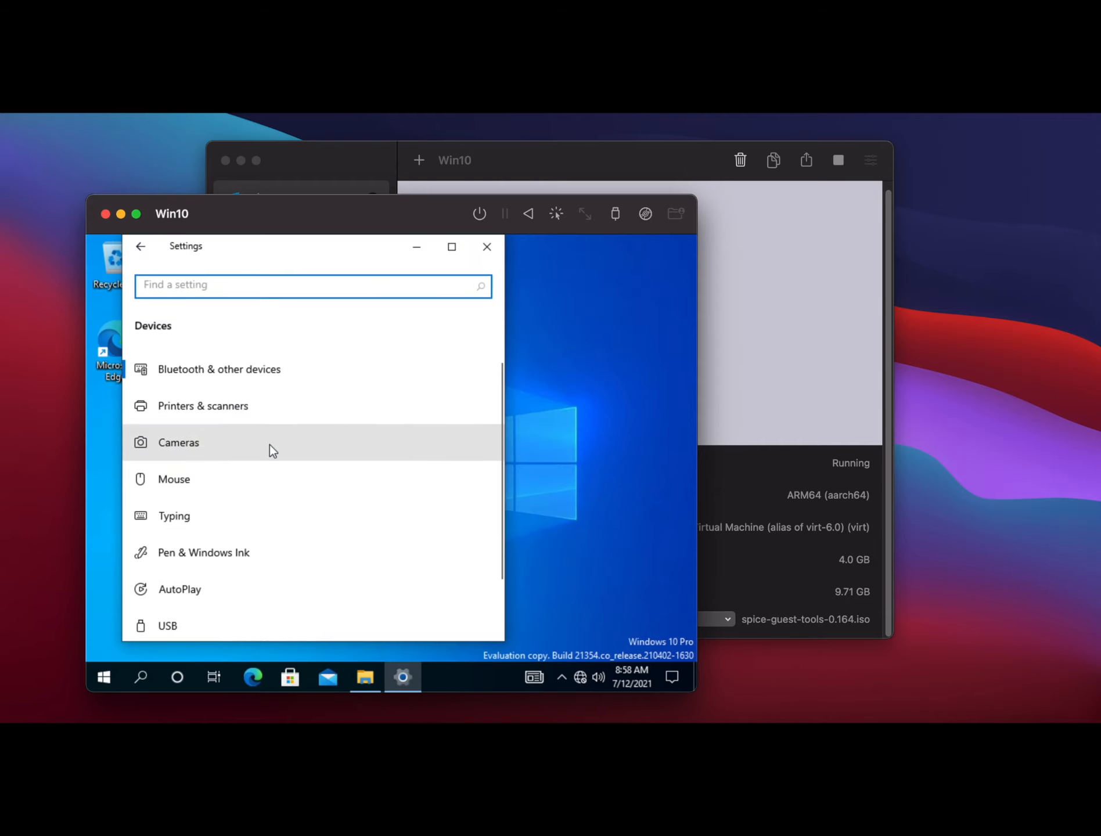
scroll(269, 444, "down", 2)
left_click(140, 247)
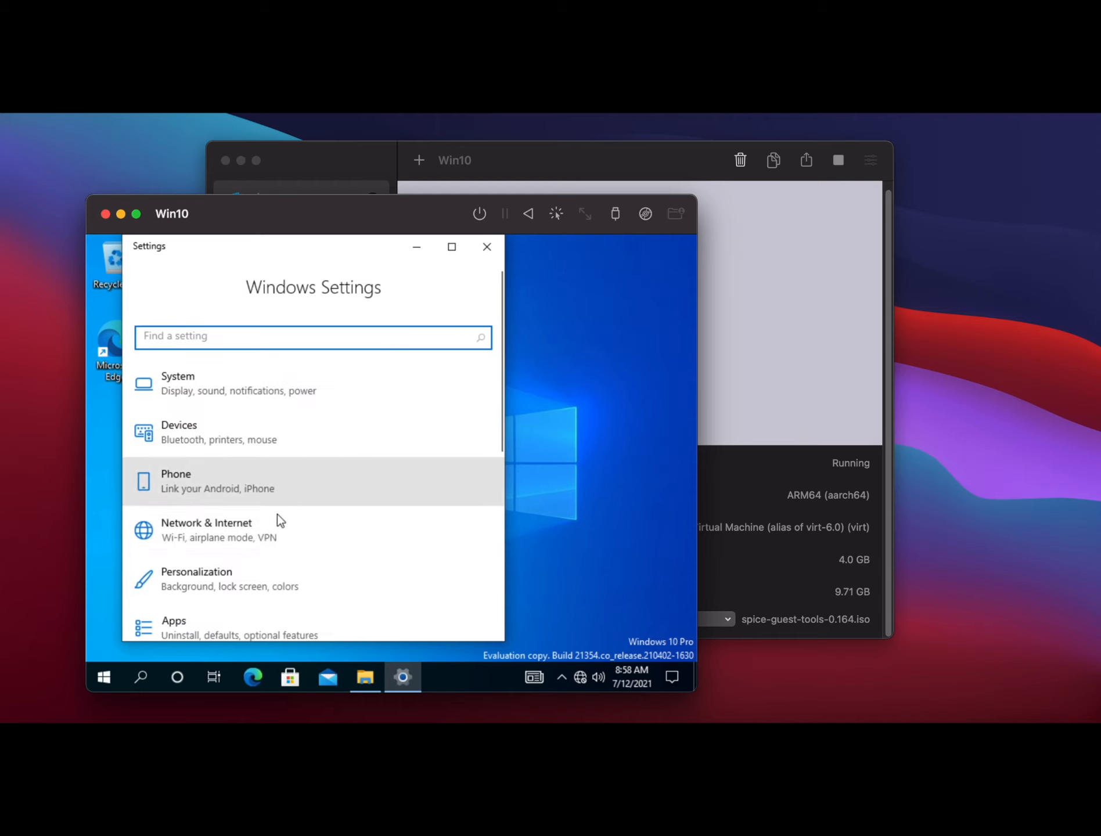
scroll(276, 513, "down", 5)
scroll(276, 513, "up", 5)
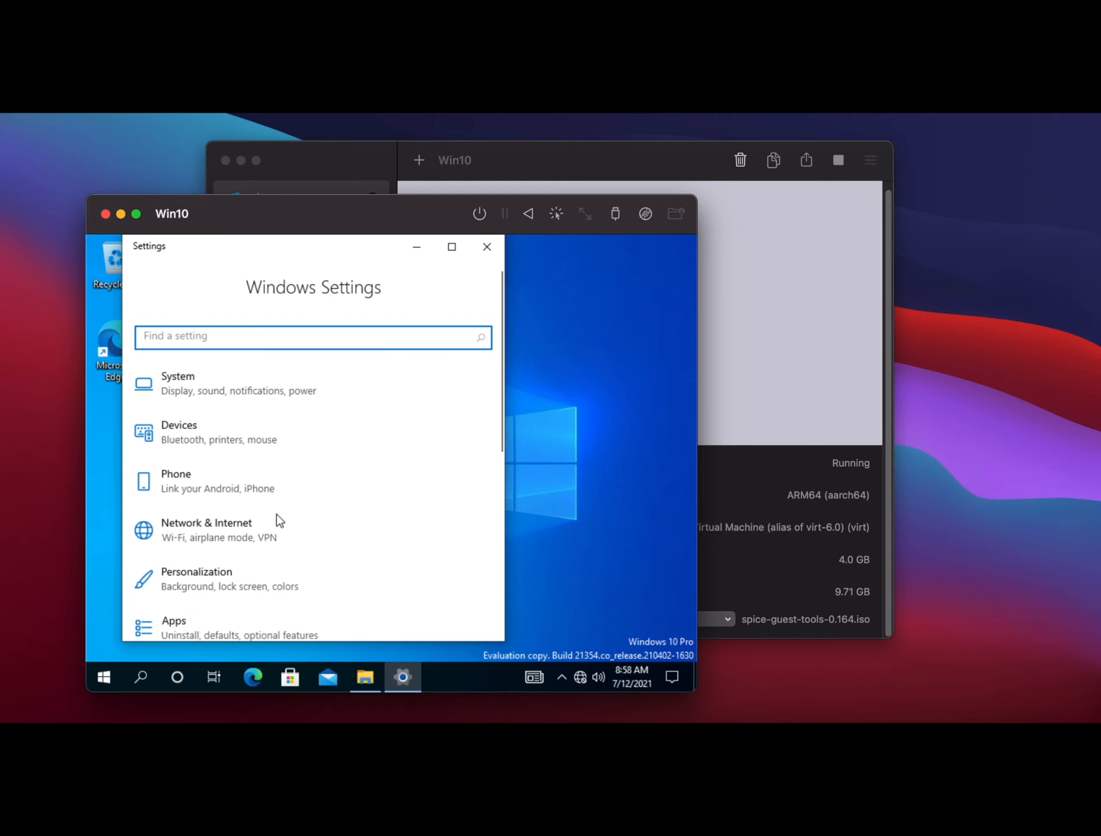
left_click(499, 245)
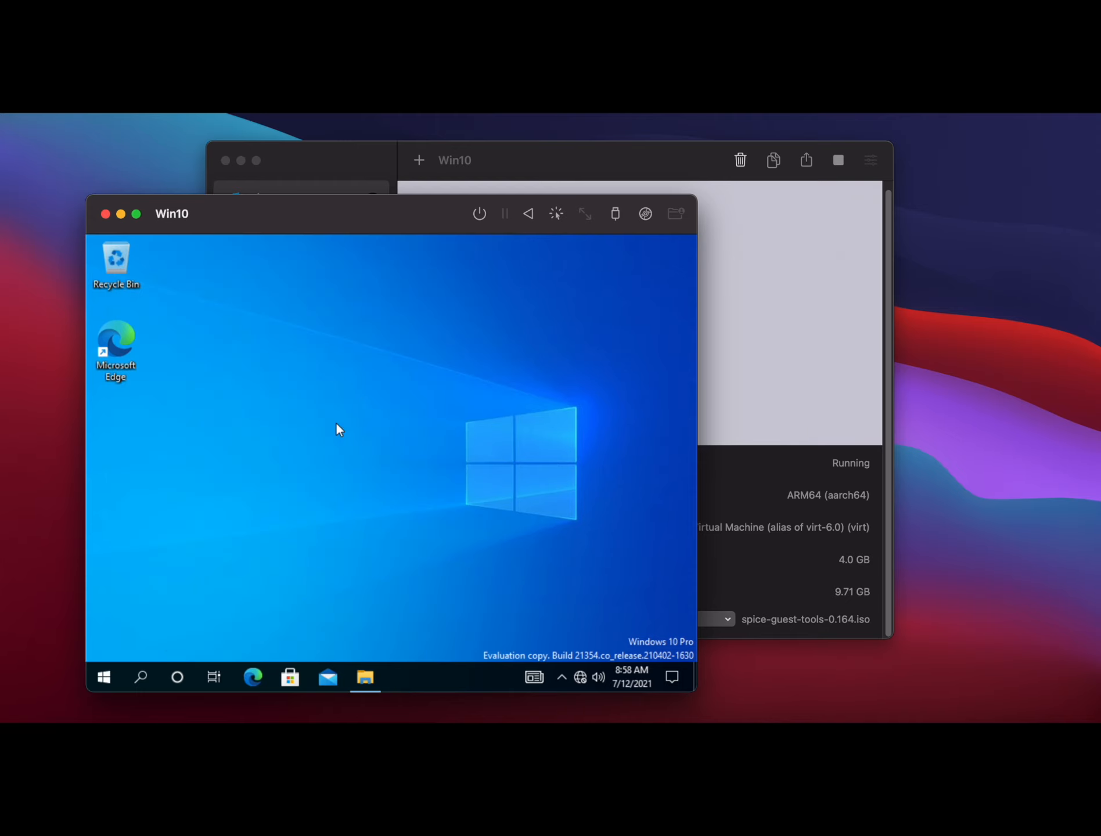
Step: In the Windows display settings, set Multiple displays to Show only on 1, keep the changes and close Settings
right_click(320, 391)
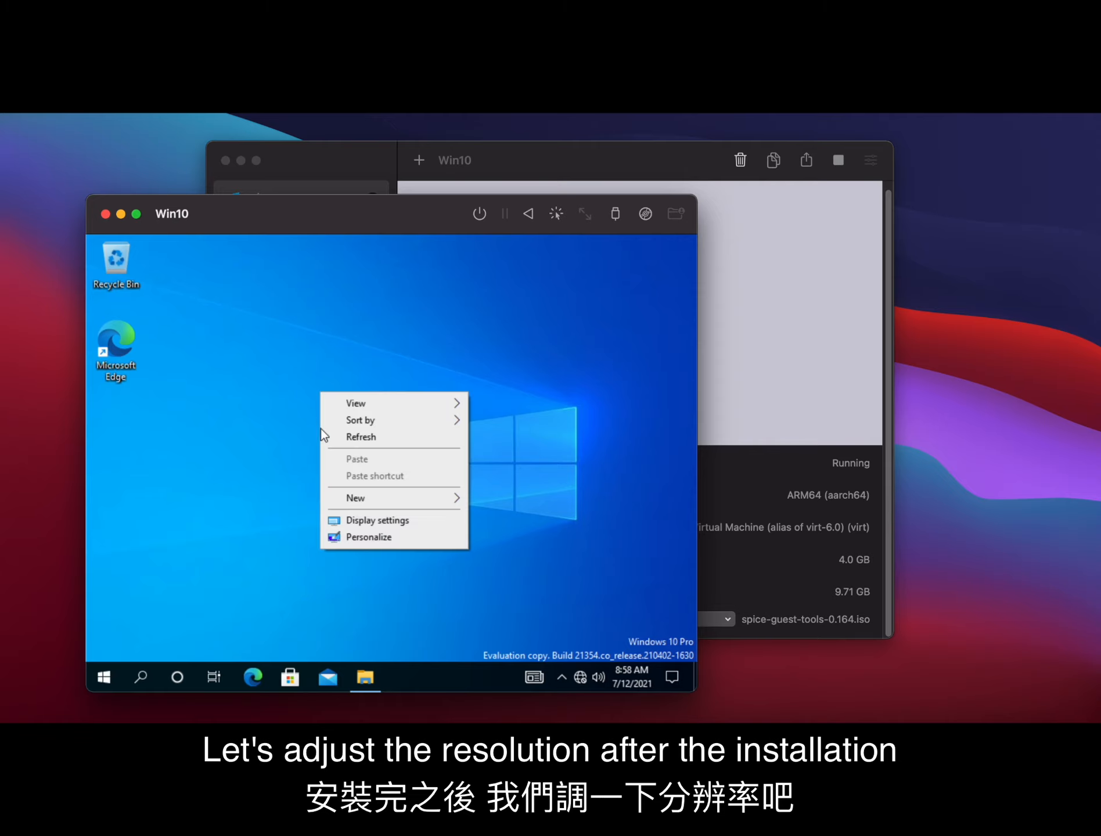
left_click(356, 520)
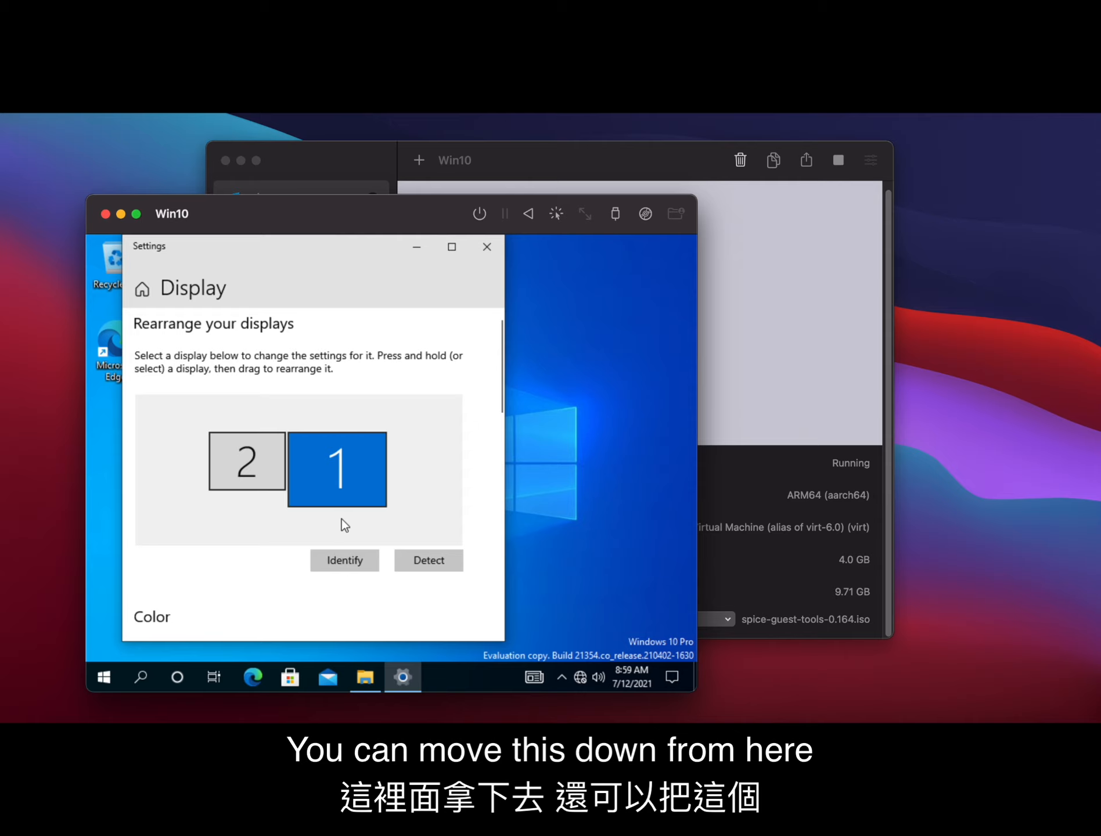
scroll(434, 529, "down", 15)
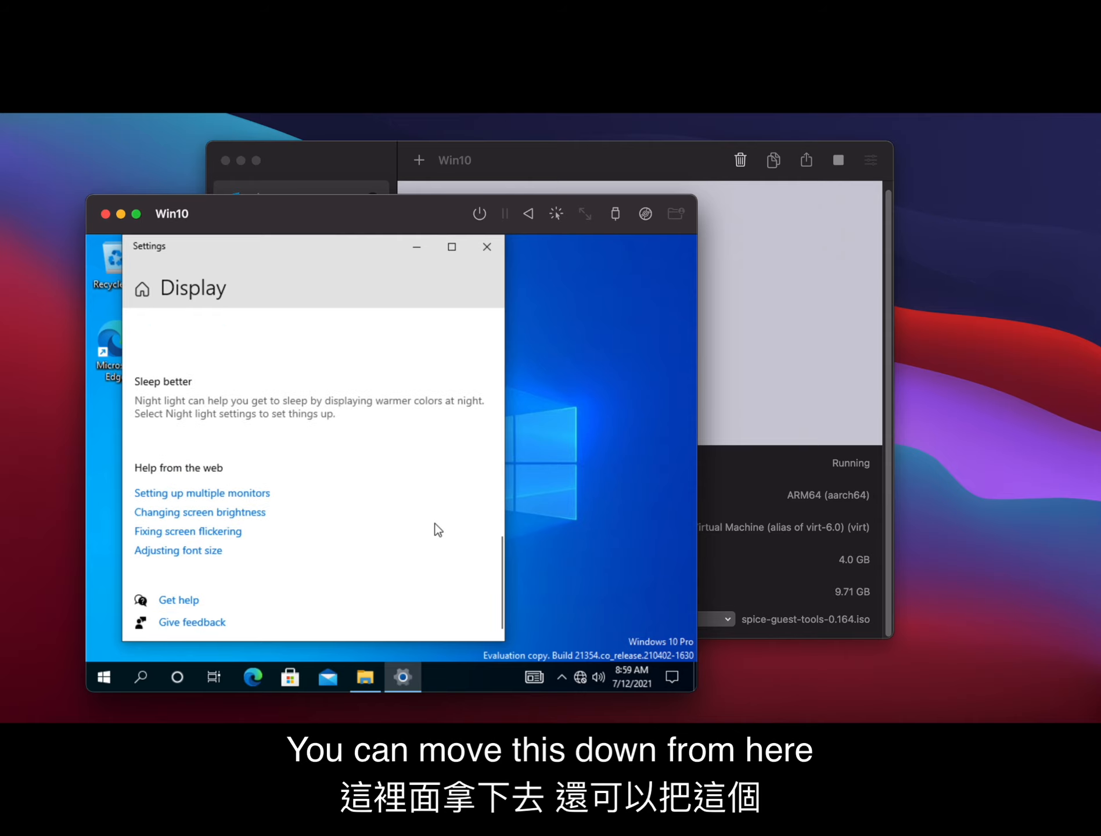
scroll(438, 529, "up", 10)
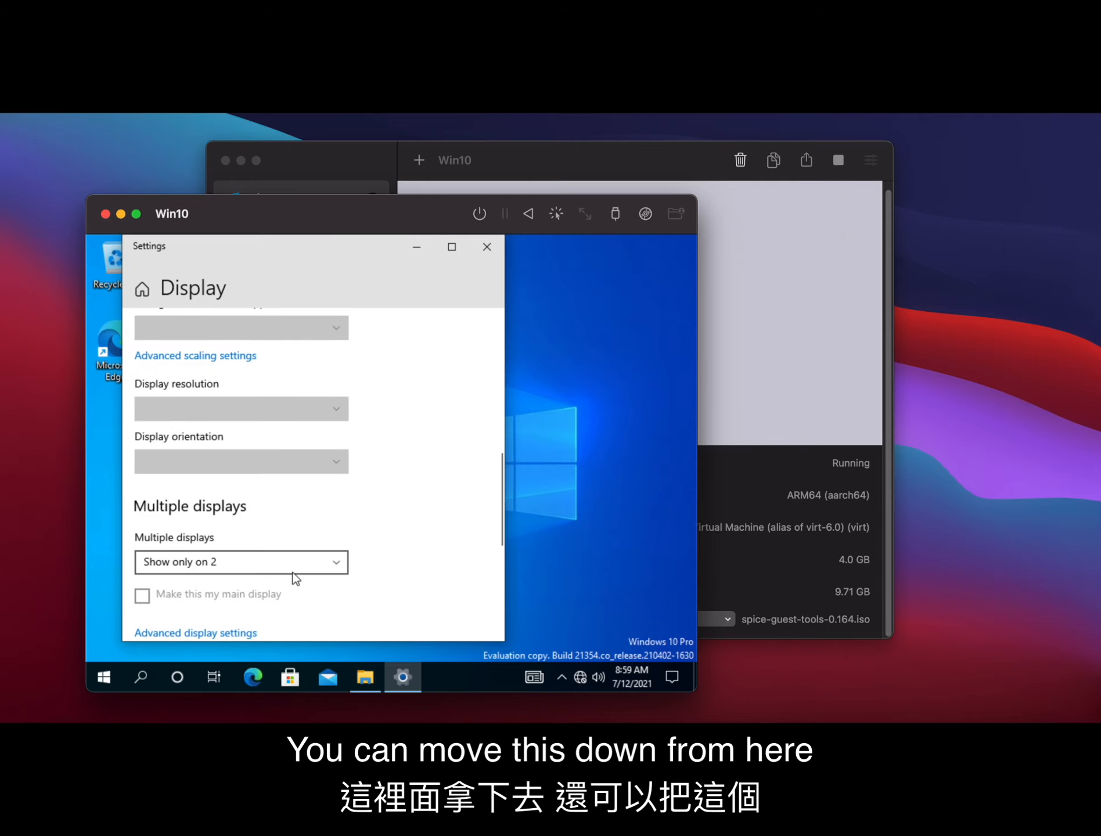
left_click(296, 578)
left_click(274, 538)
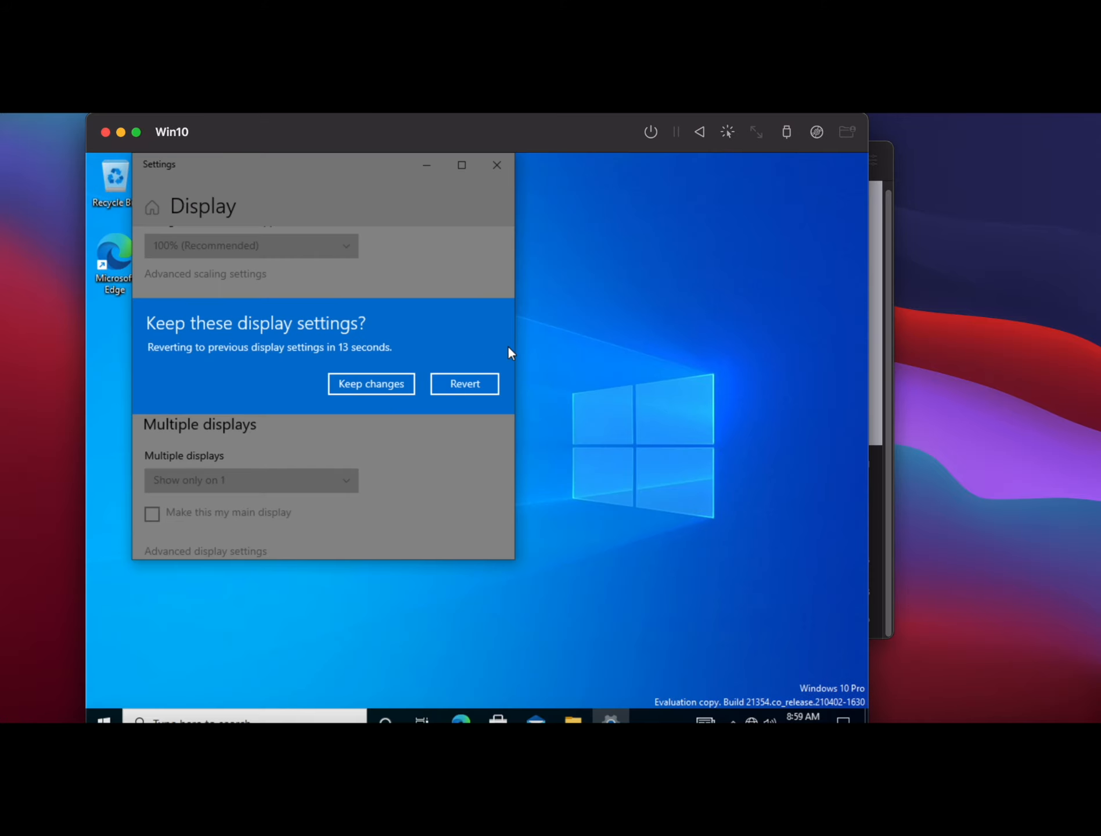
left_click(364, 384)
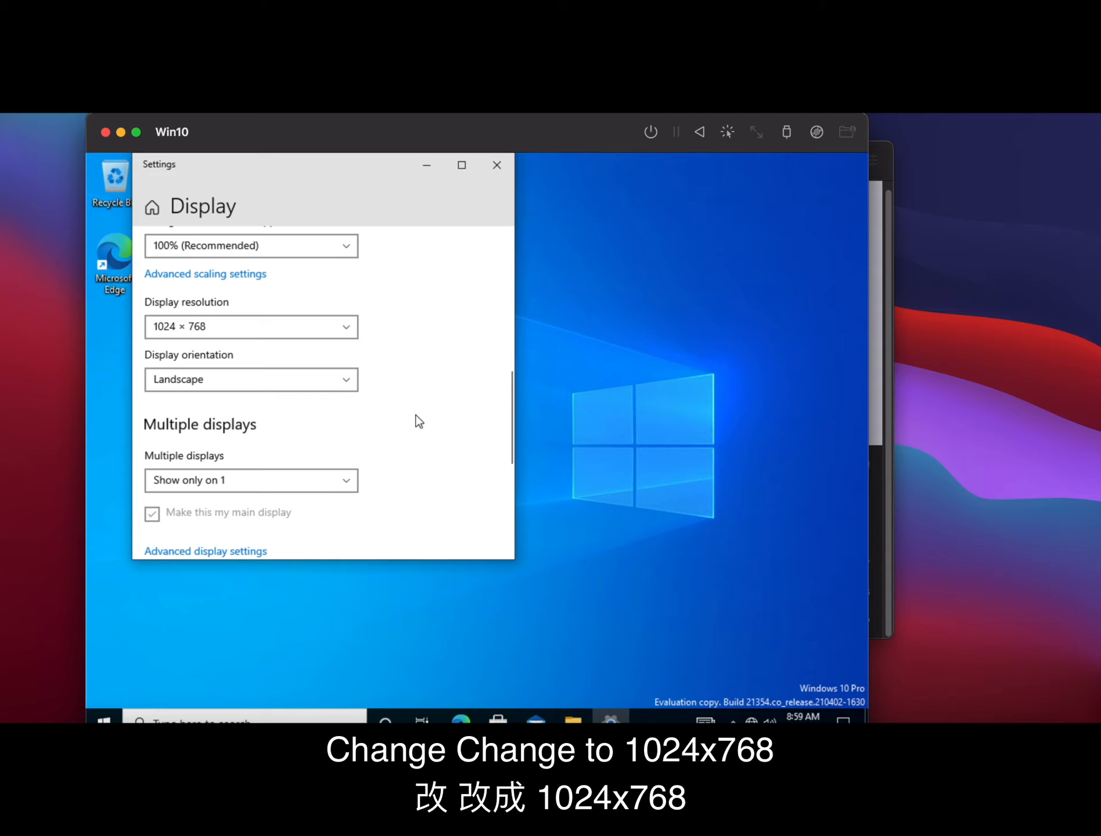
scroll(423, 421, "up", 3)
scroll(423, 419, "down", 10)
scroll(423, 419, "up", 15)
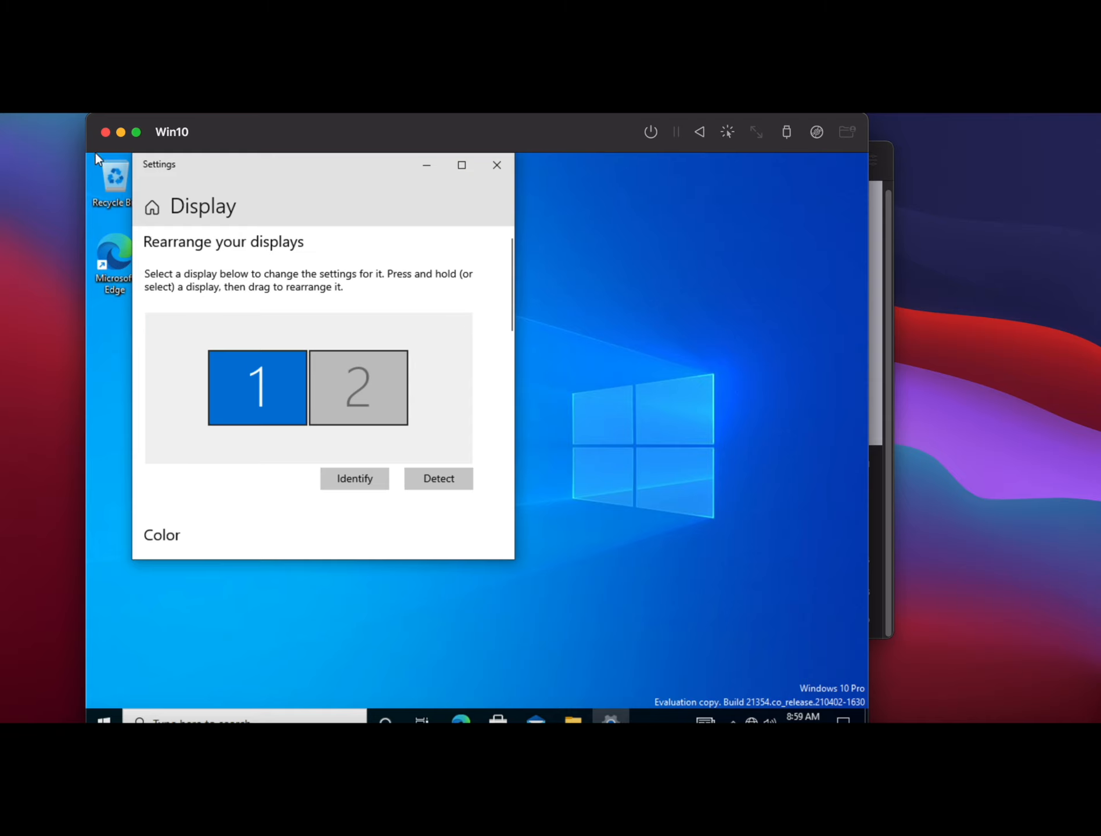
left_click(849, 303)
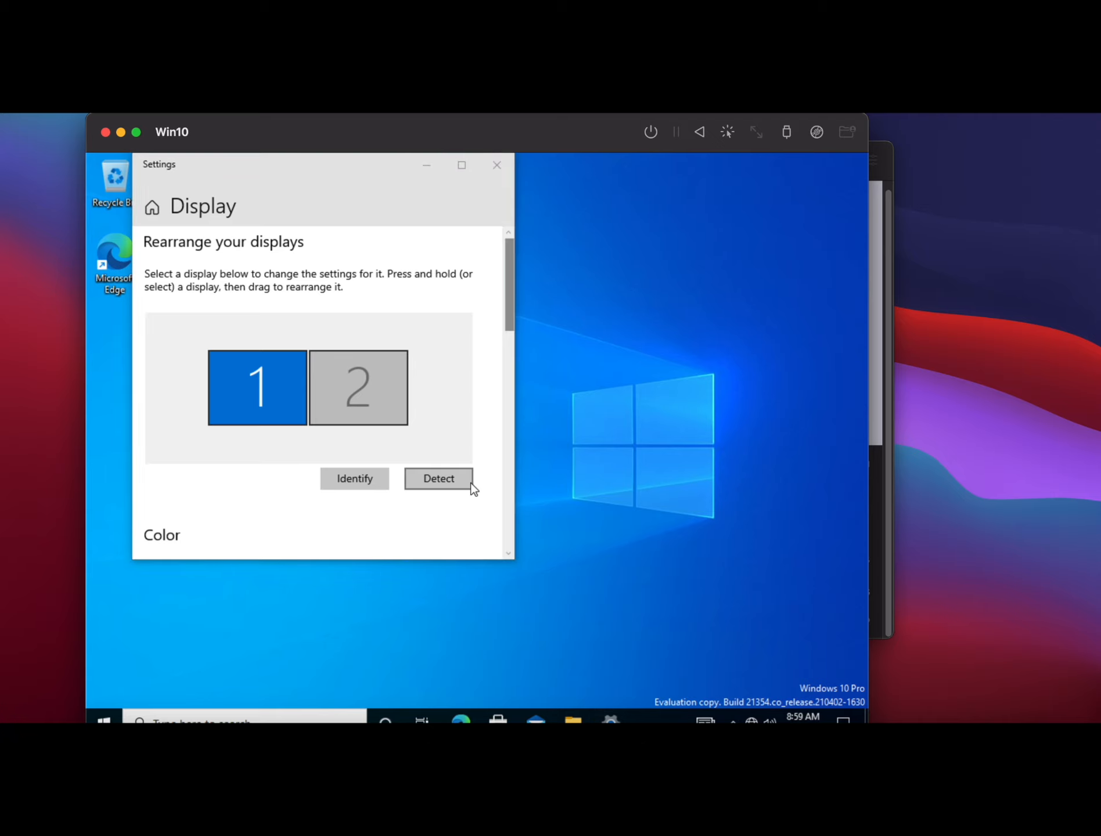
left_click(490, 167)
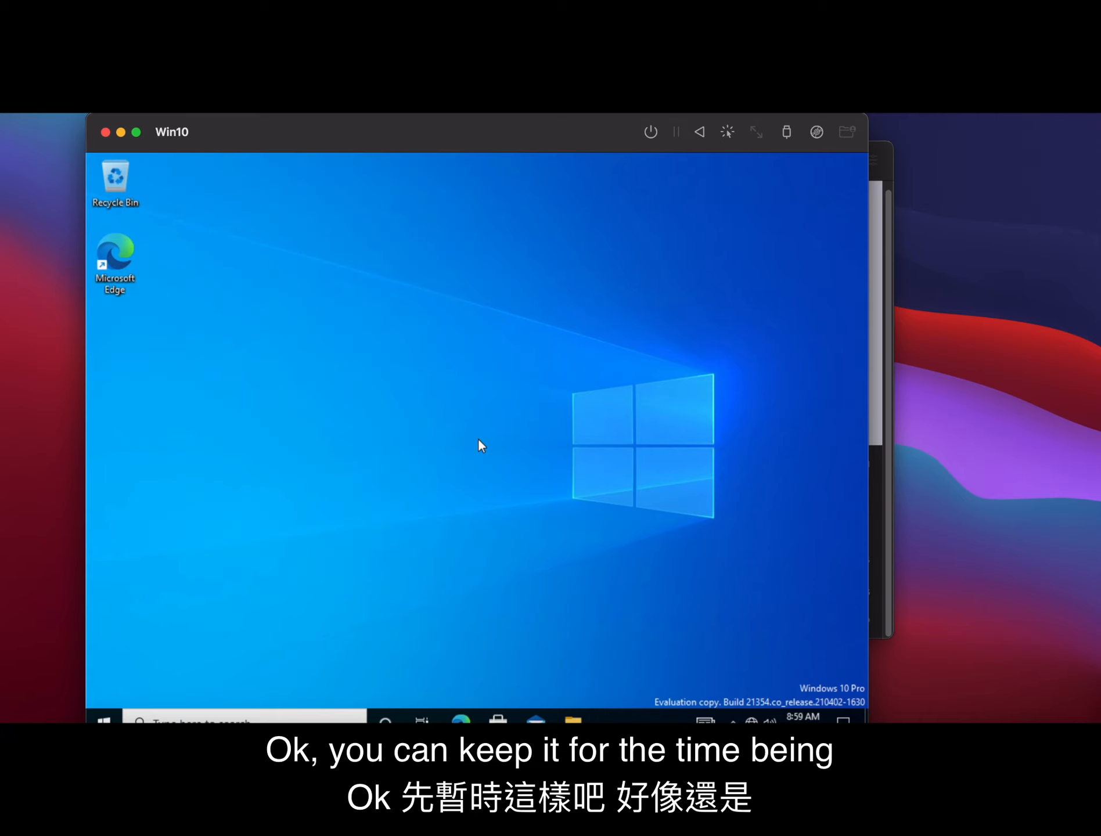
Step: Refresh the Windows desktop twice
right_click(410, 208)
left_click(427, 254)
right_click(396, 267)
left_click(421, 309)
Step: Shut down Windows and close the Win10 virtual machine window
left_click(105, 719)
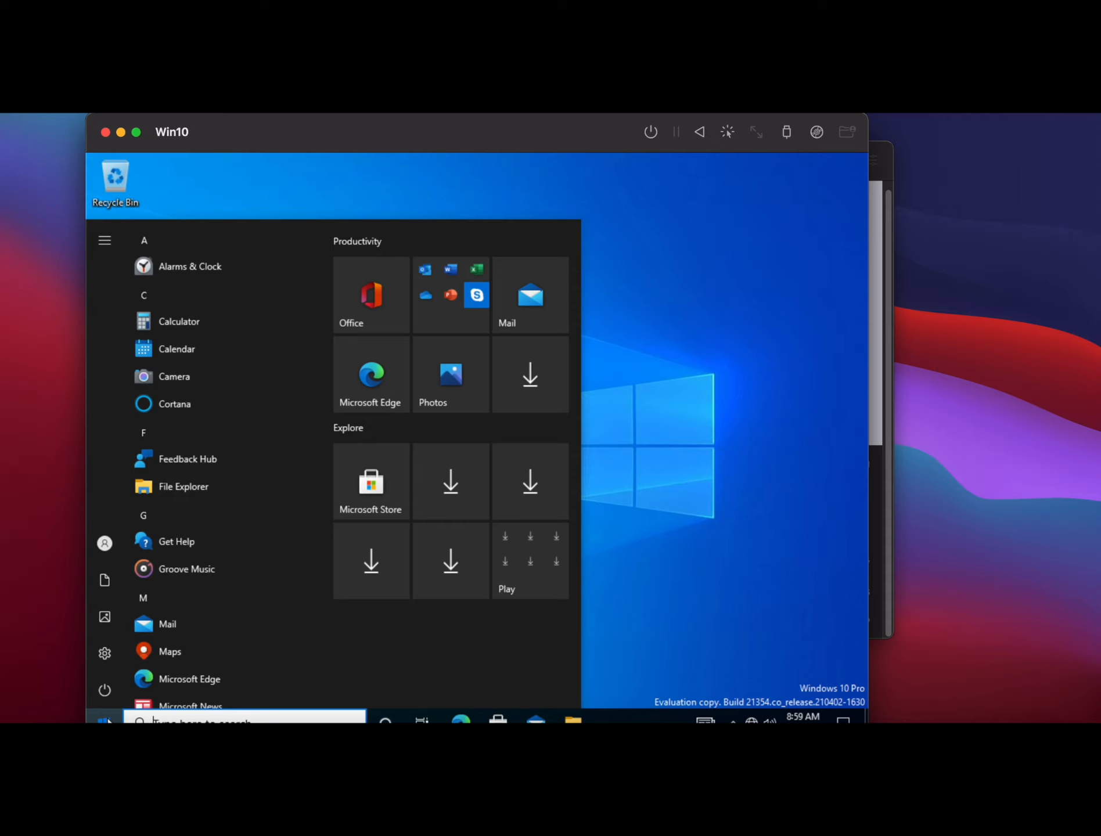
left_click(714, 309)
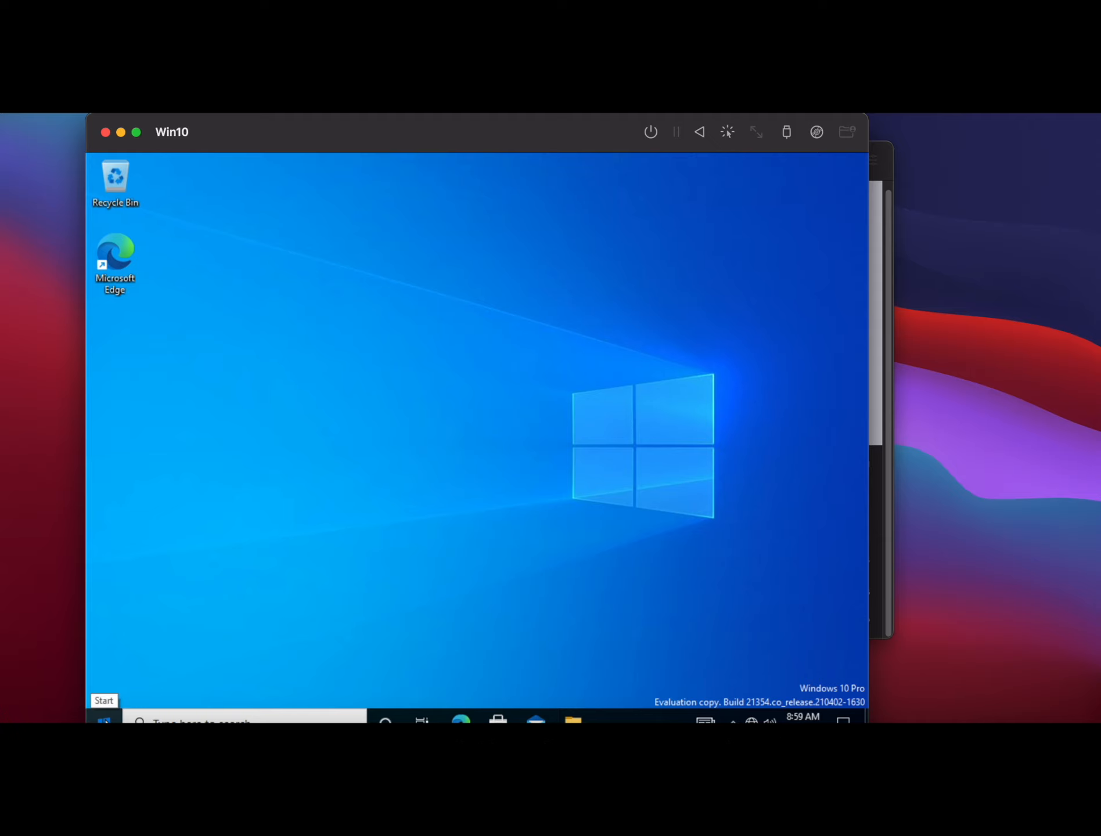
left_click(104, 718)
mouse_move(100, 694)
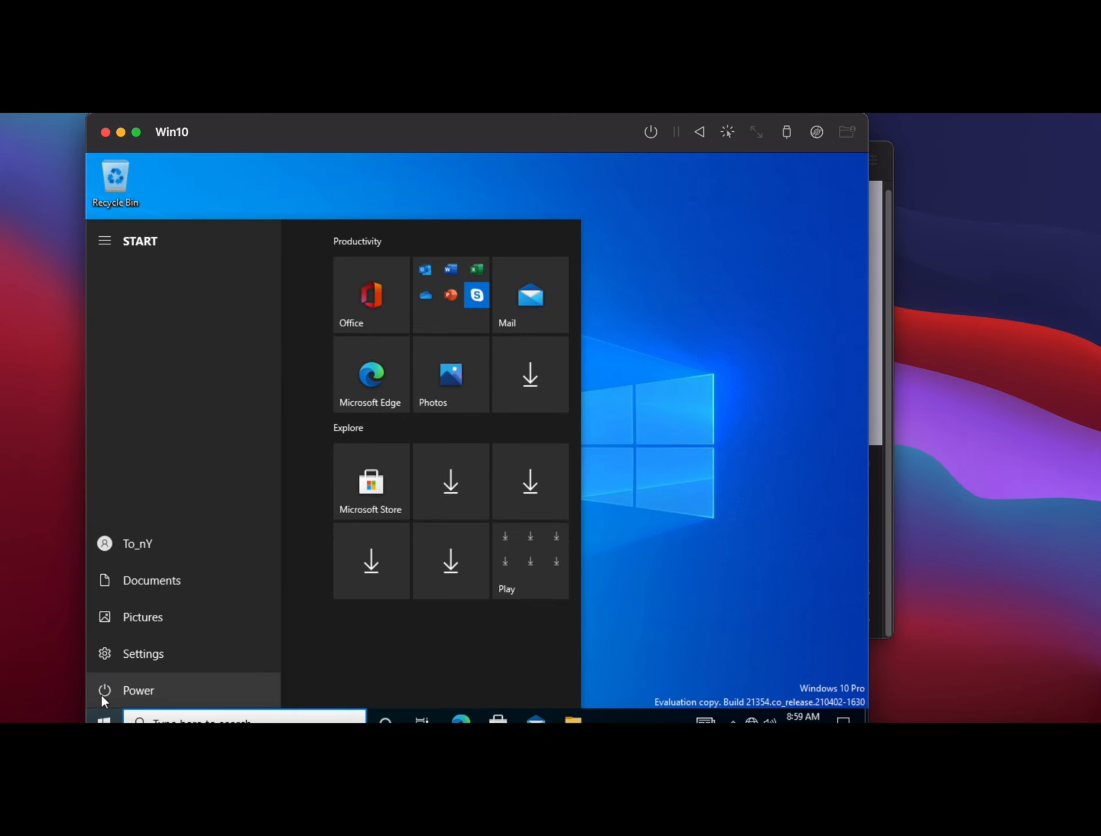
left_click(120, 688)
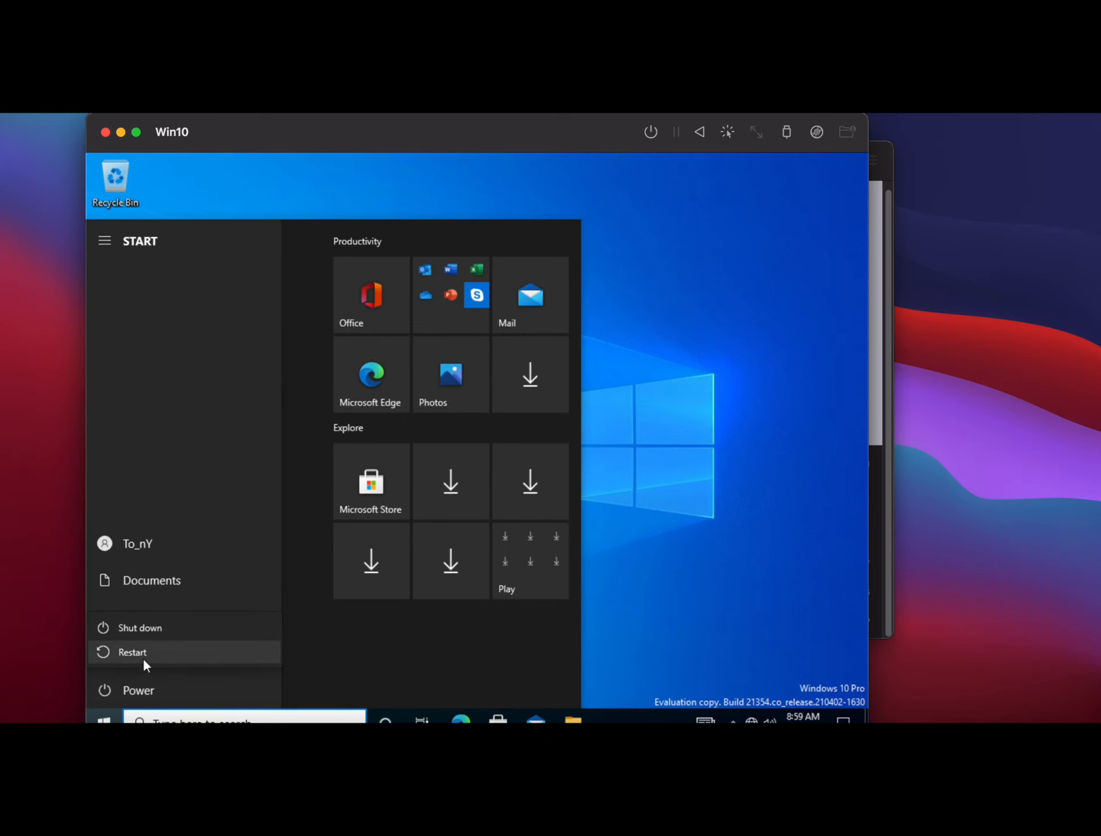
left_click(147, 633)
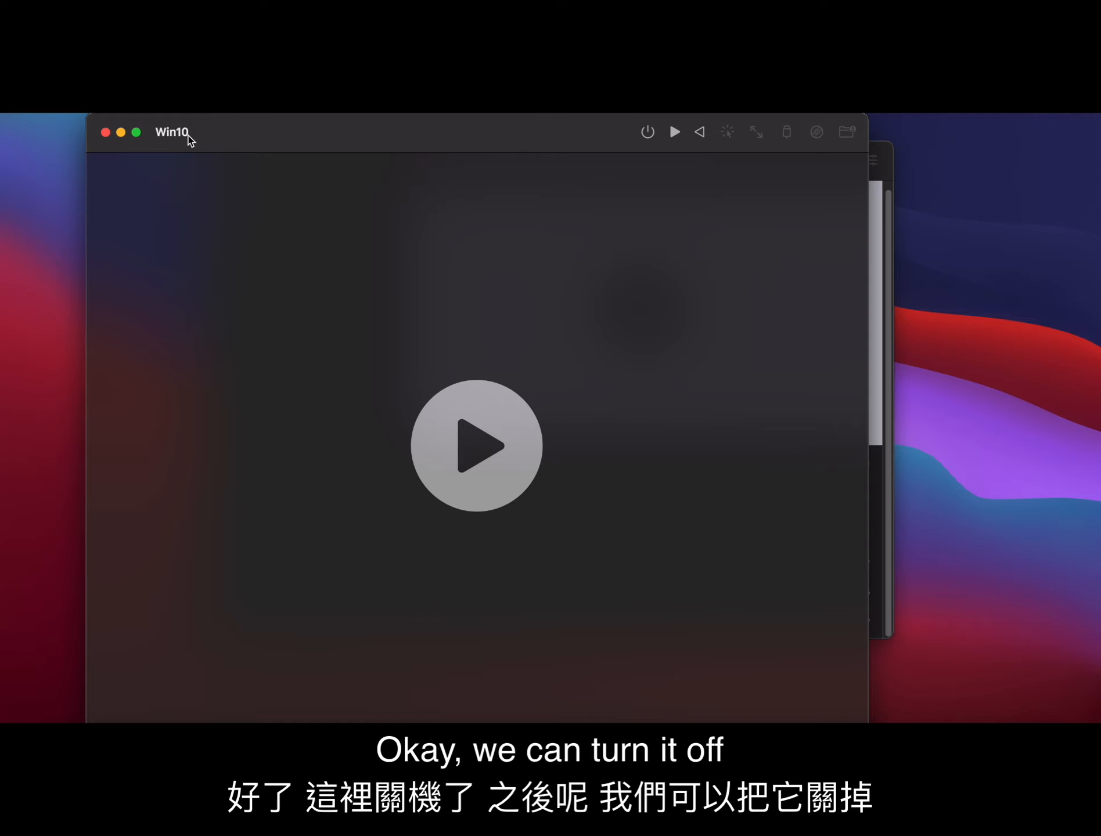
left_click(105, 132)
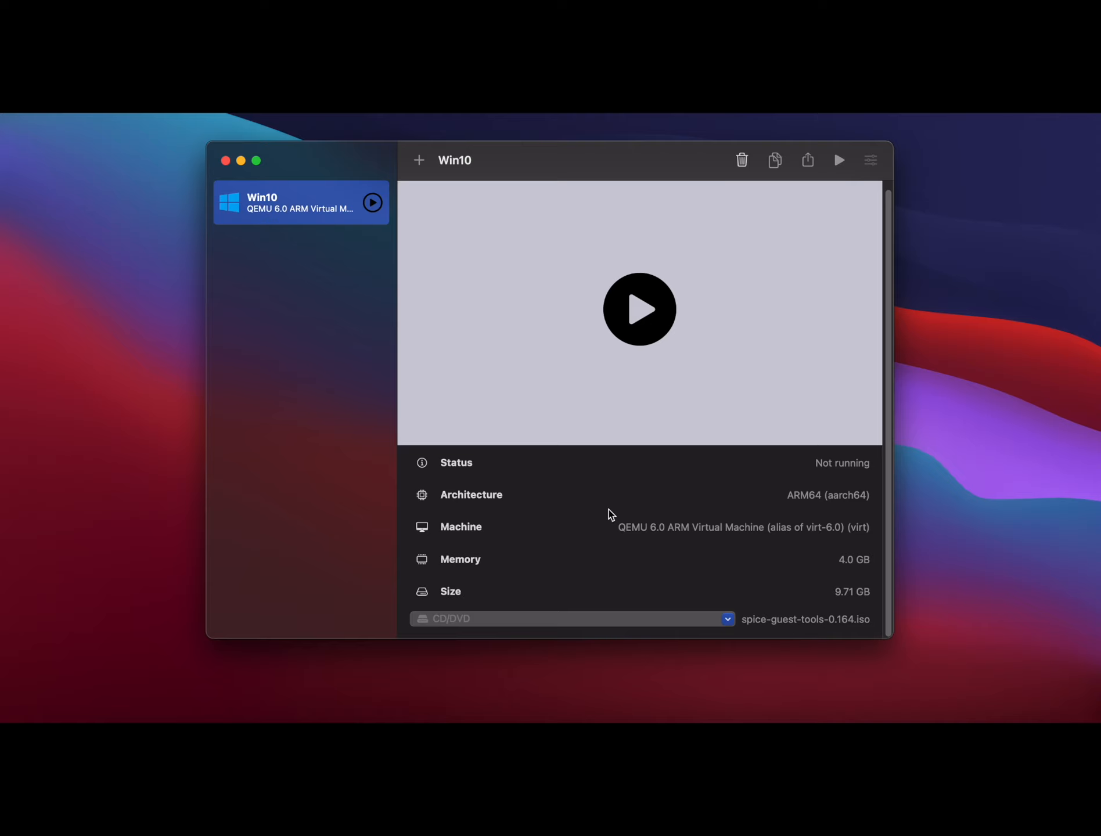
Step: Enable directory sharing in the Win10 virtual machine's sharing settings and save the configuration
scroll(607, 511, "up", 1)
left_click(870, 159)
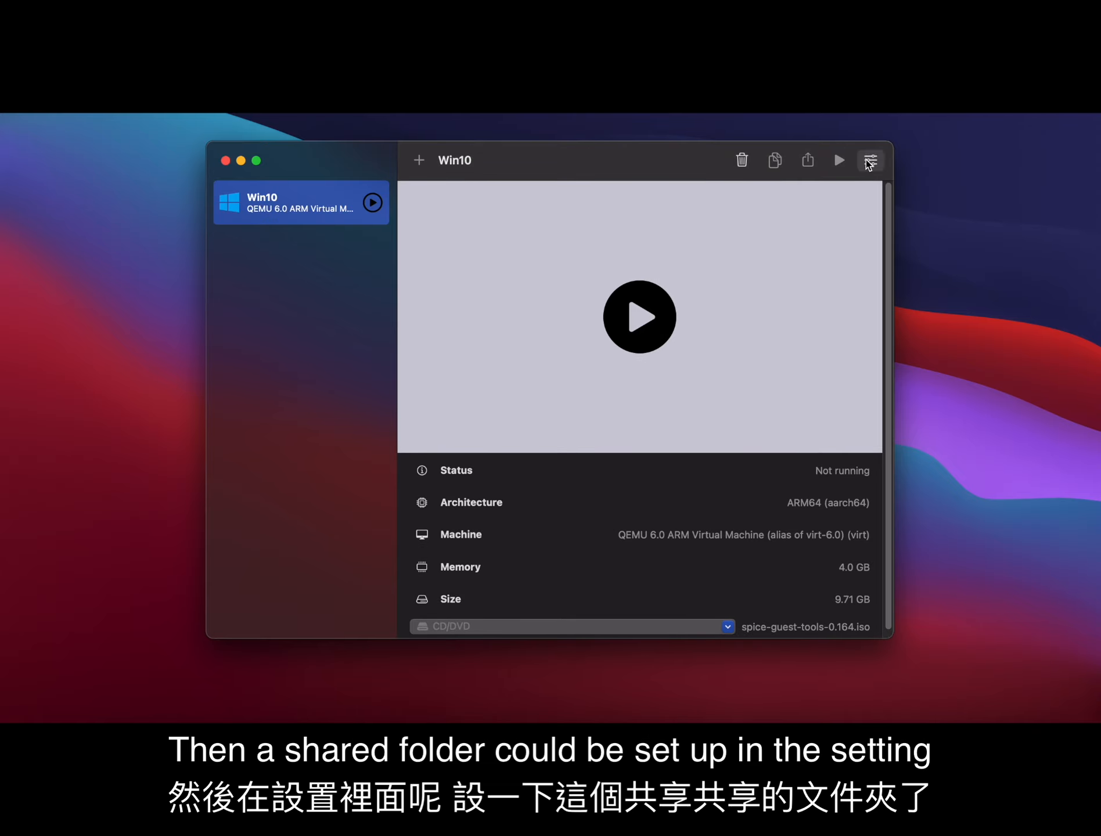
left_click(726, 225)
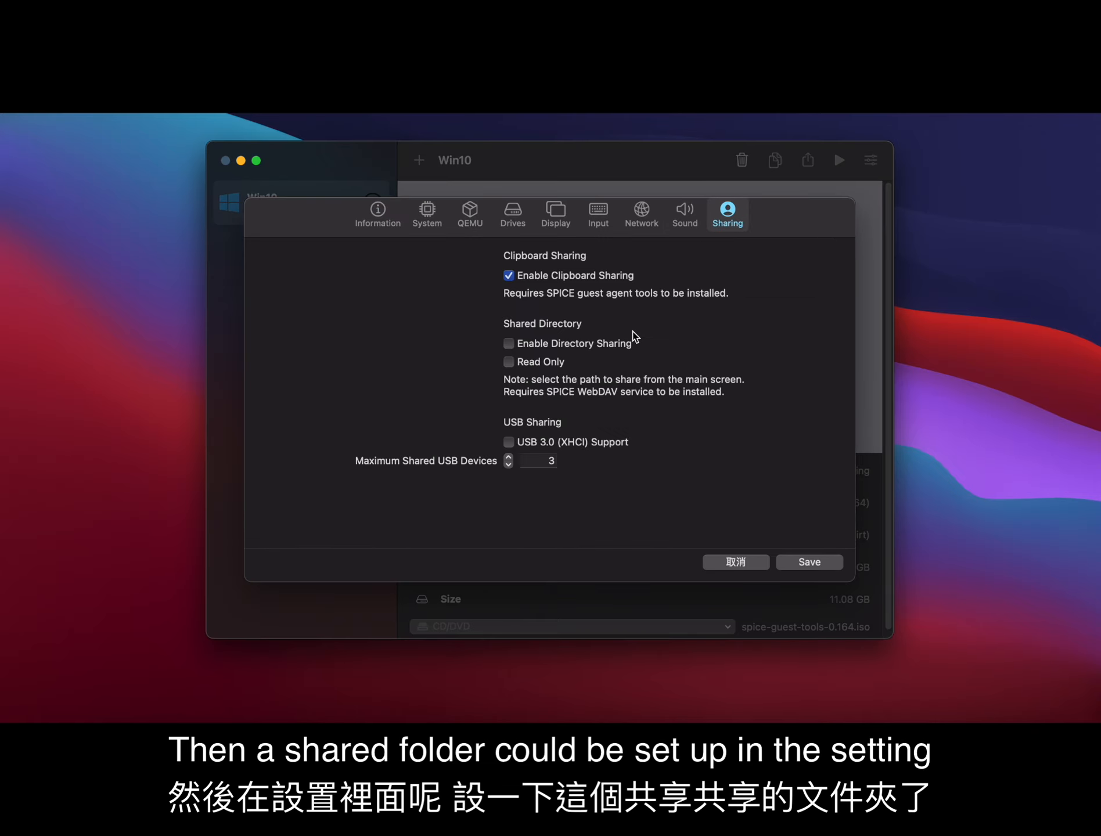
left_click(513, 343)
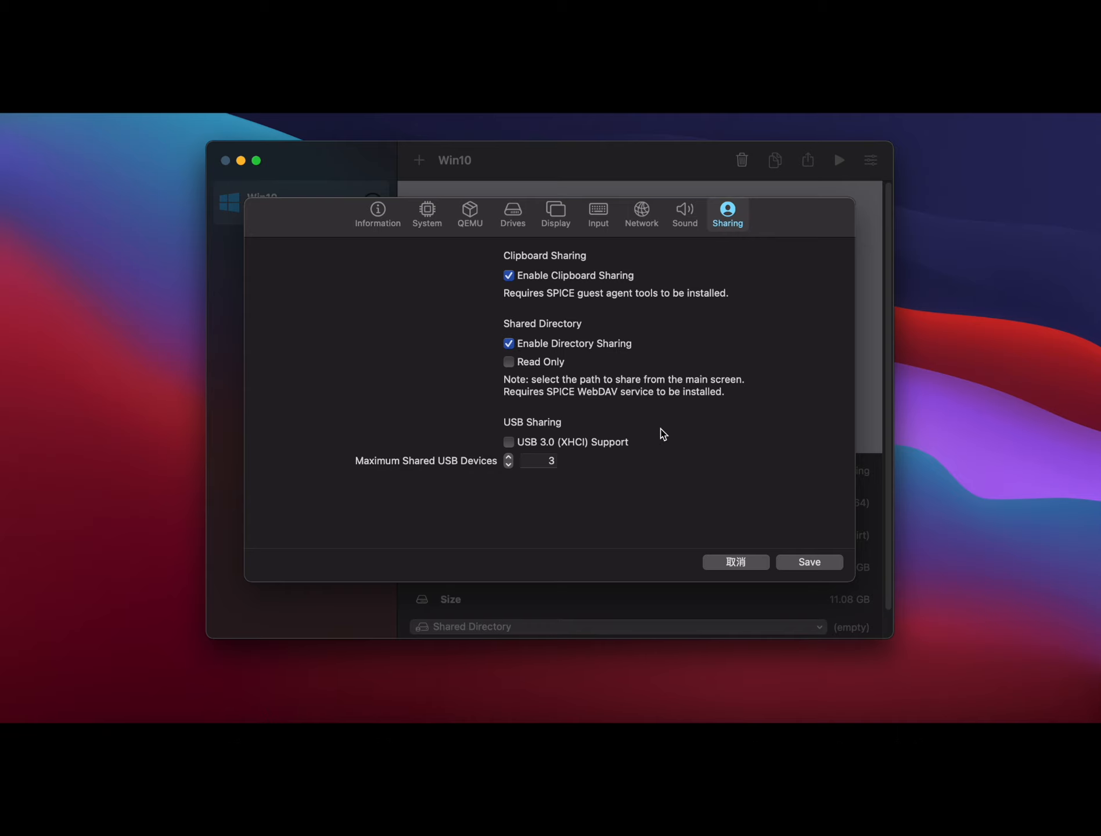
left_click(808, 564)
Step: Choose the Mac's Downloads folder (下載項目) as the shared directory for the Win10 virtual machine
scroll(732, 505, "down", 2)
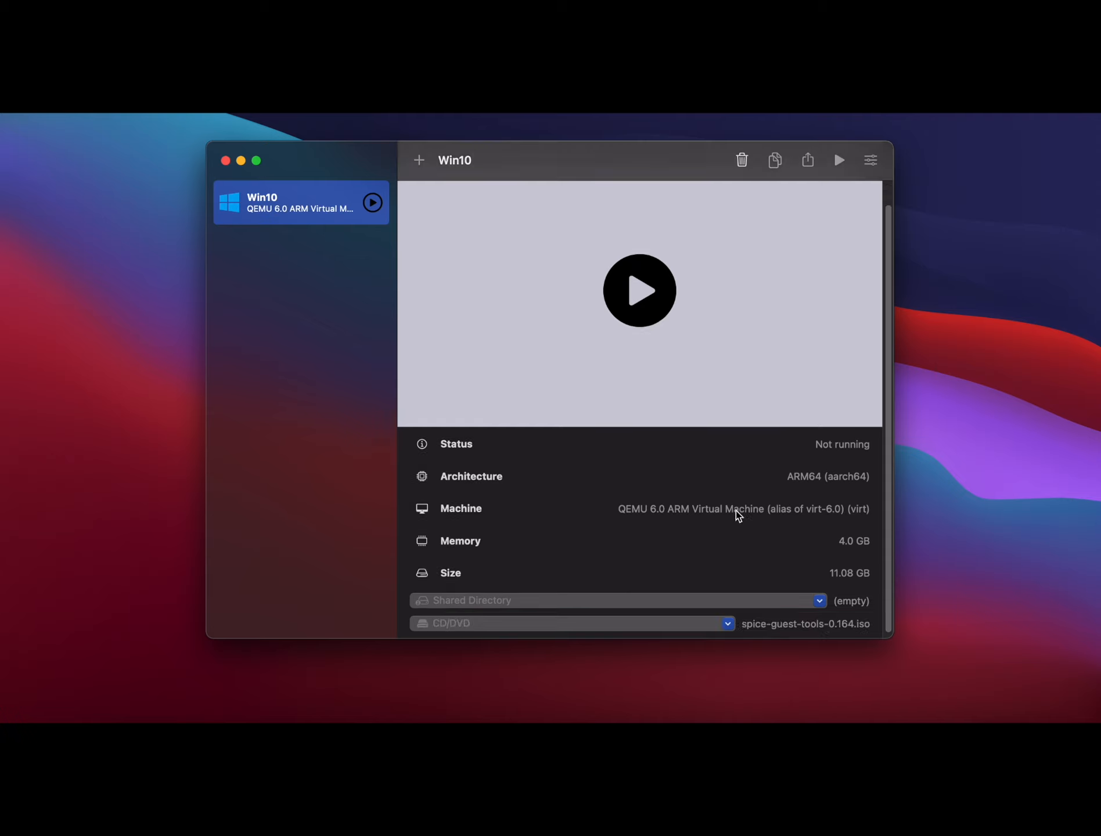
left_click(540, 602)
left_click(475, 625)
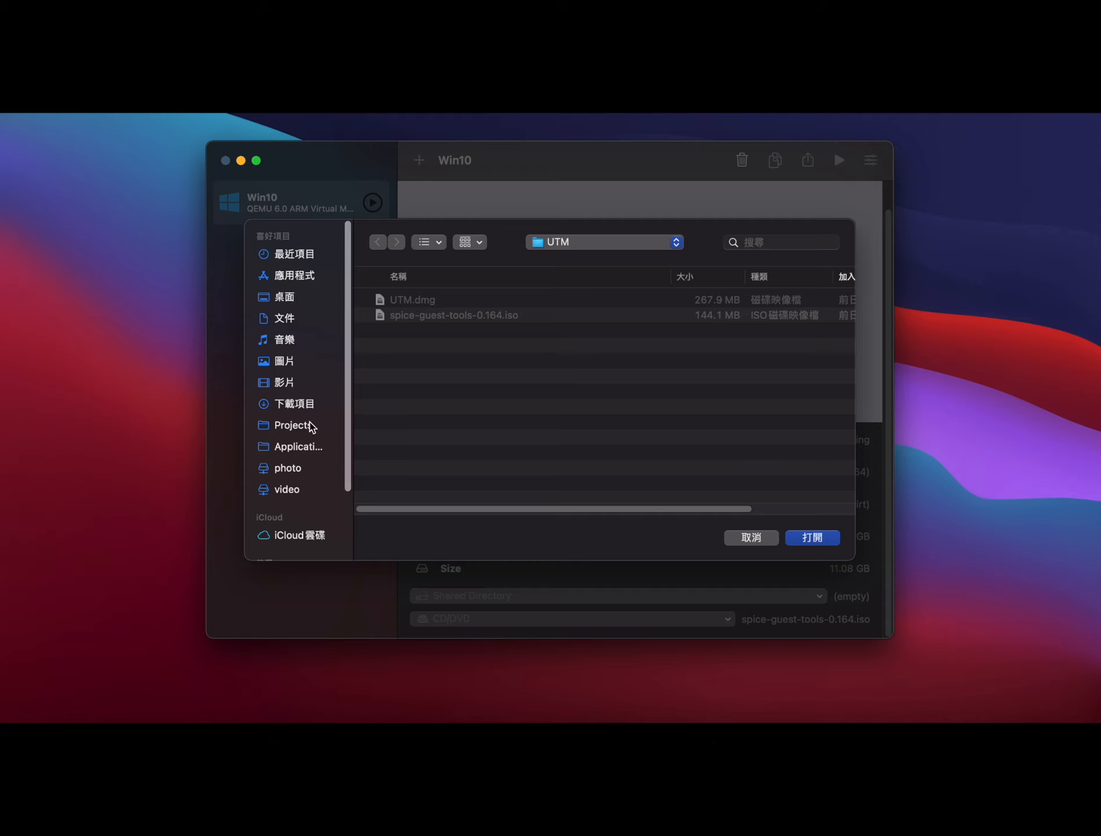
left_click(304, 406)
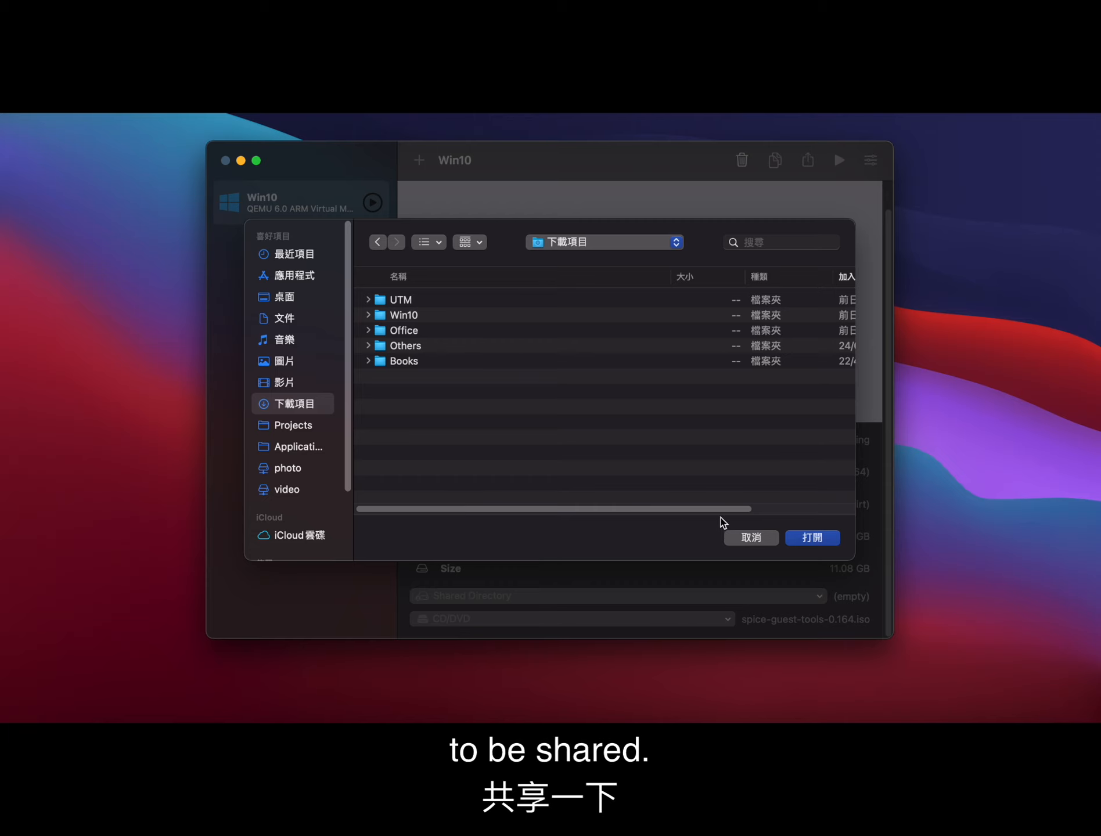
left_click(813, 539)
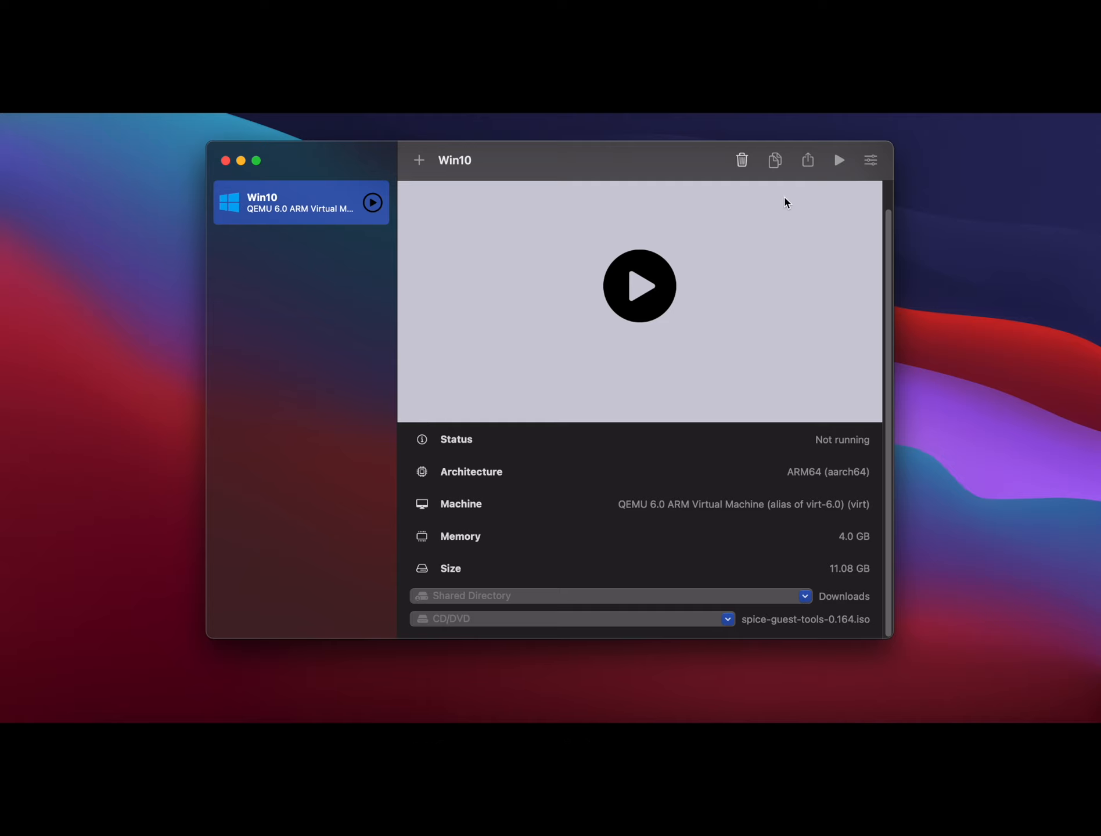
Step: Start the Win10 virtual machine and close the Microsoft Edge window showing the MSN page
left_click(663, 292)
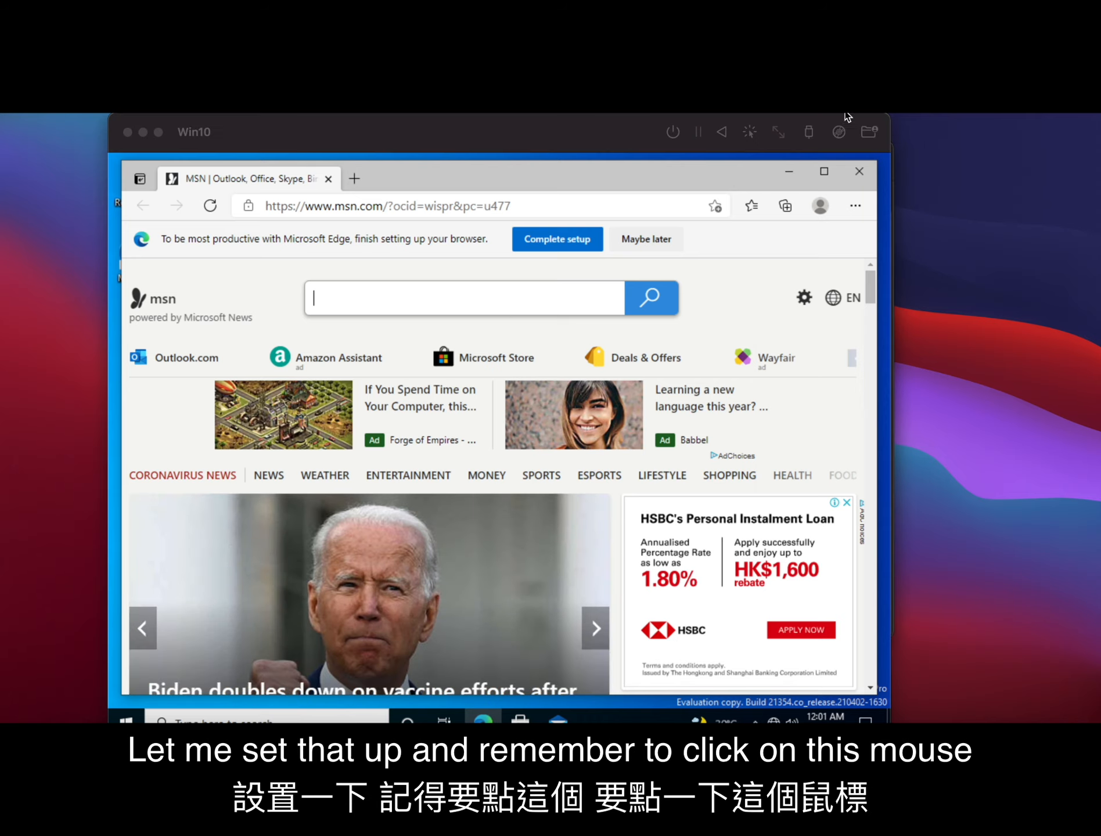
key("super")
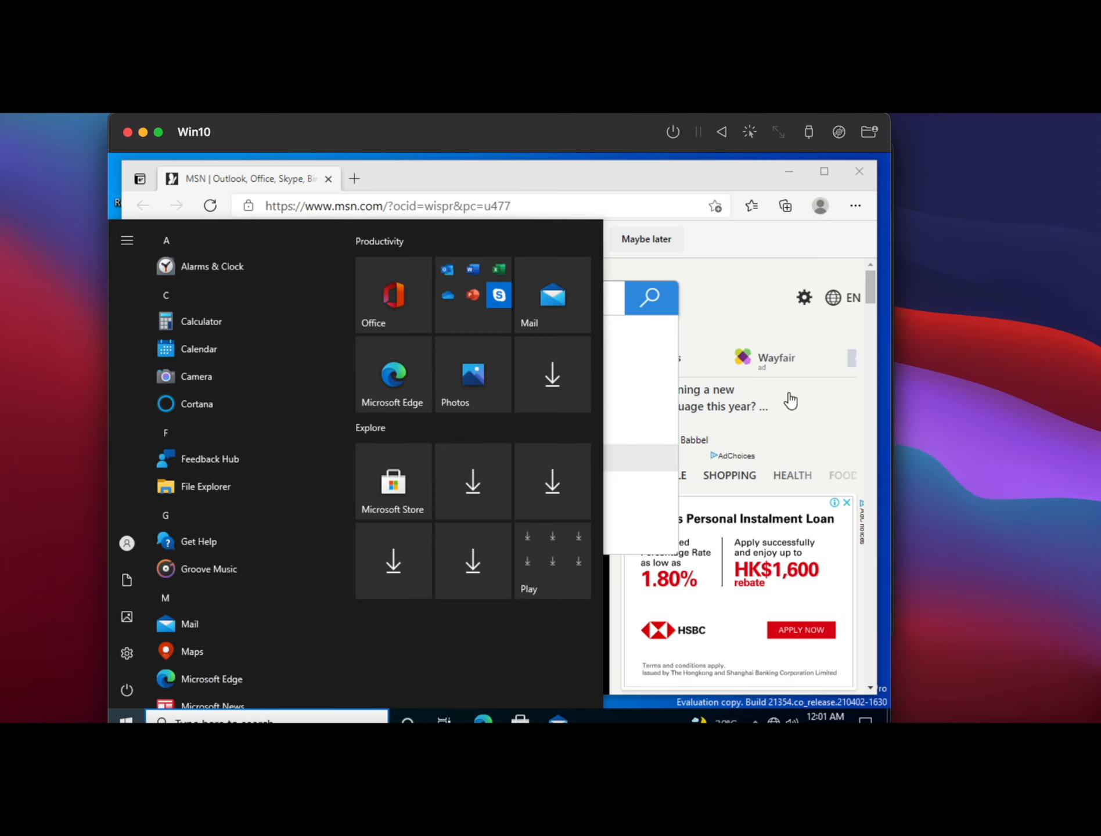
left_click(821, 434)
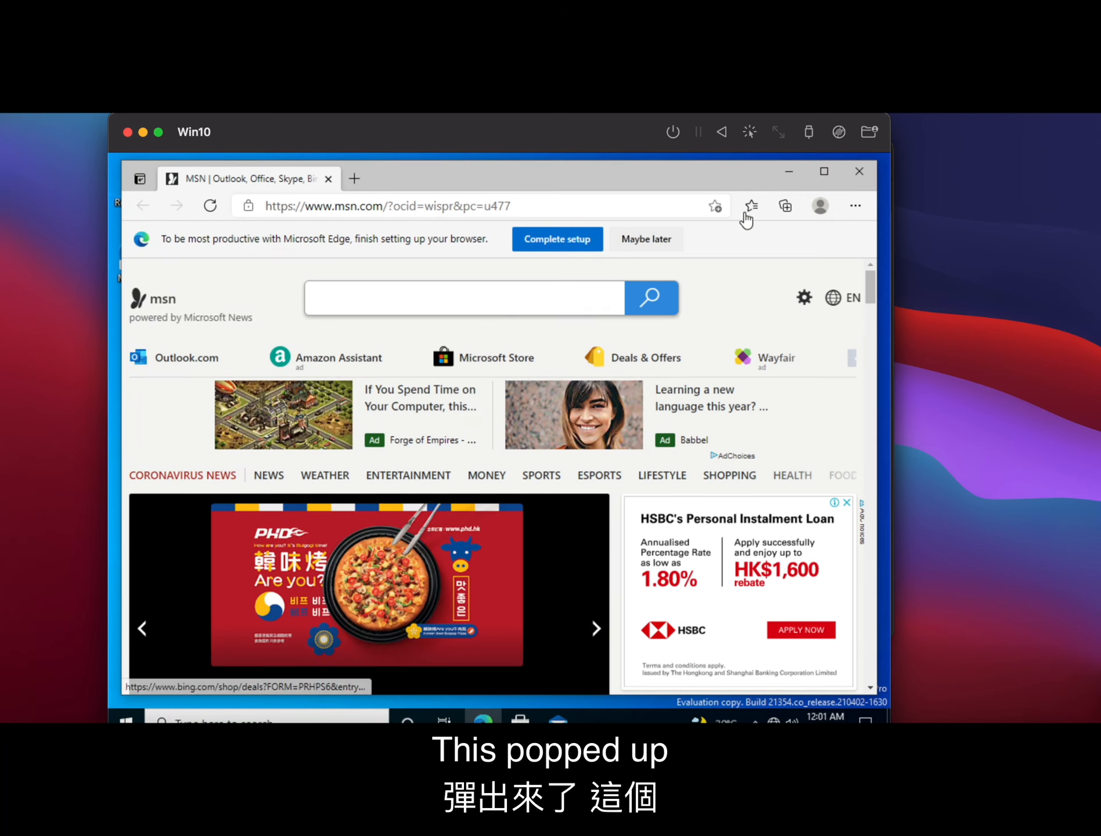
left_click(859, 171)
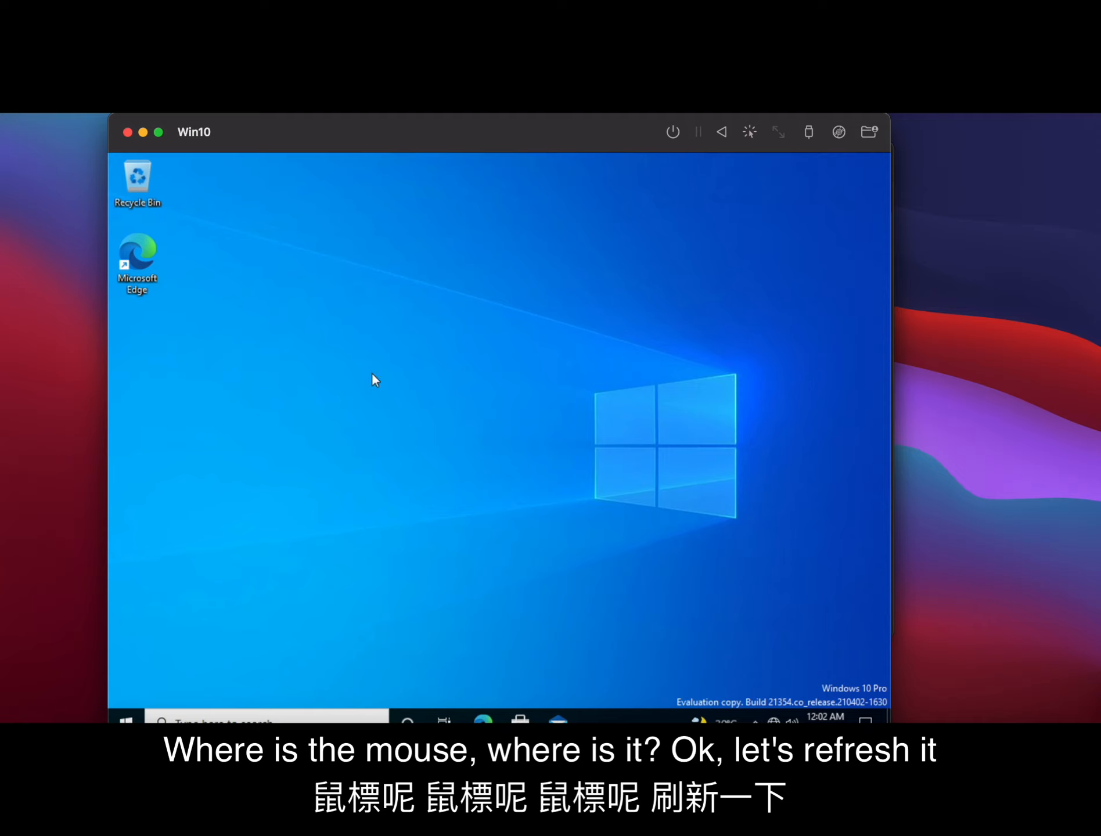
Step: Refresh the Windows desktop several times to check that the virtual machine responds
right_click(359, 326)
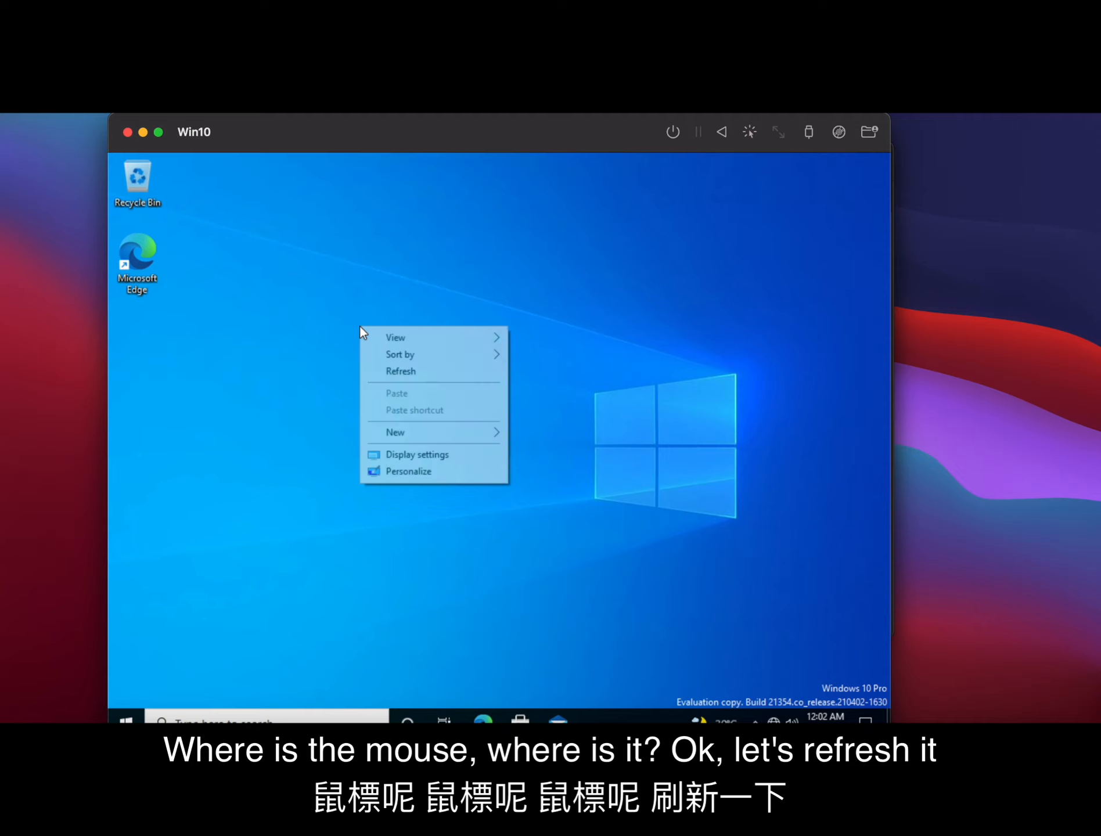
left_click(380, 367)
right_click(318, 280)
left_click(341, 322)
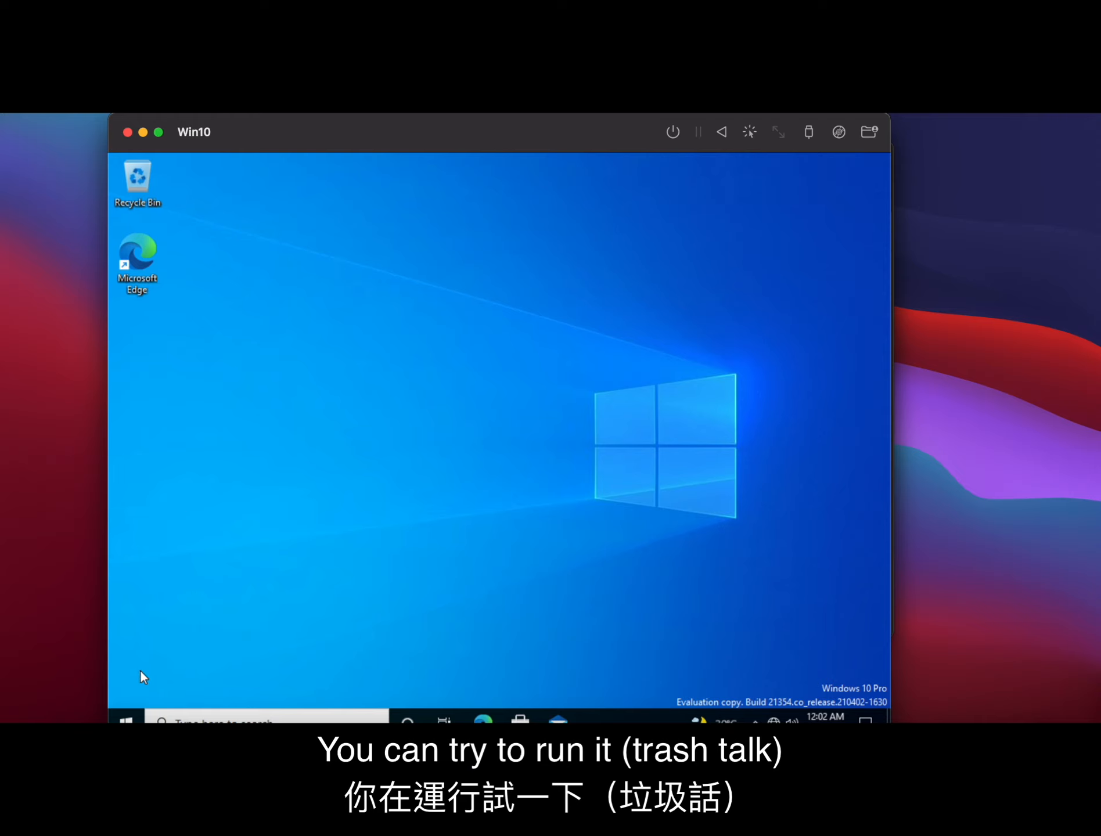
left_click(192, 715)
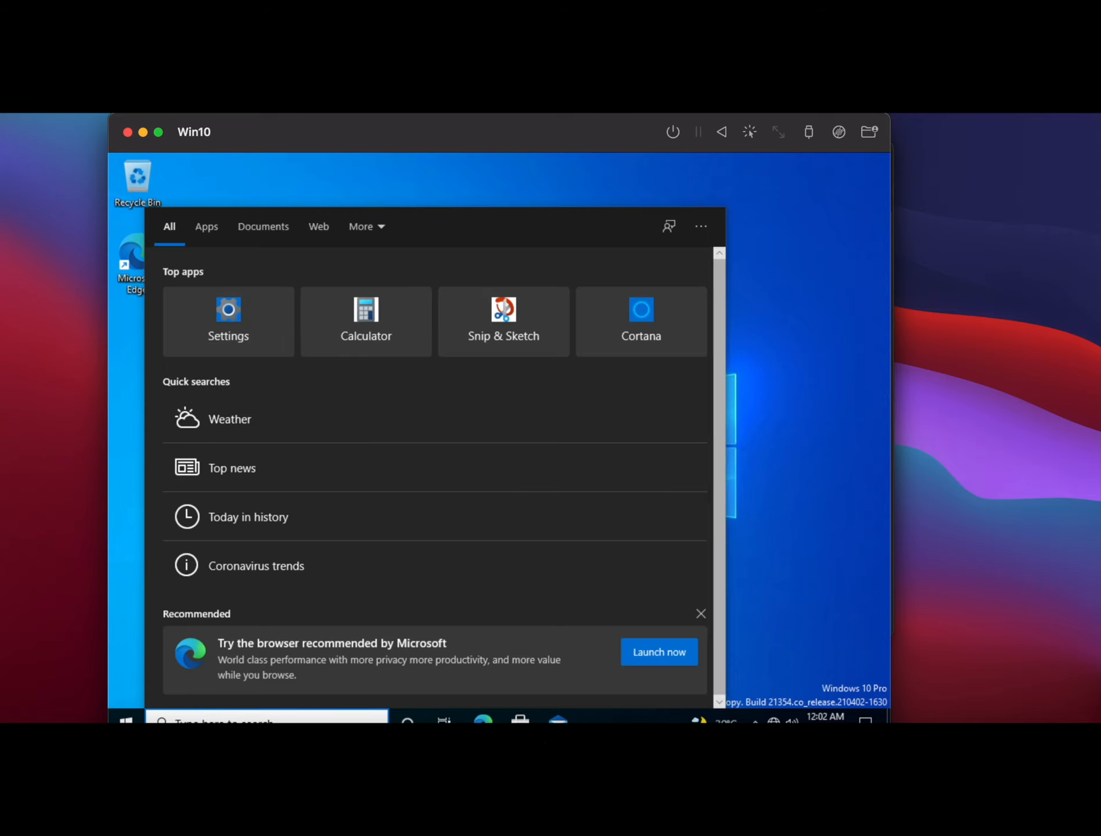
key("Escape")
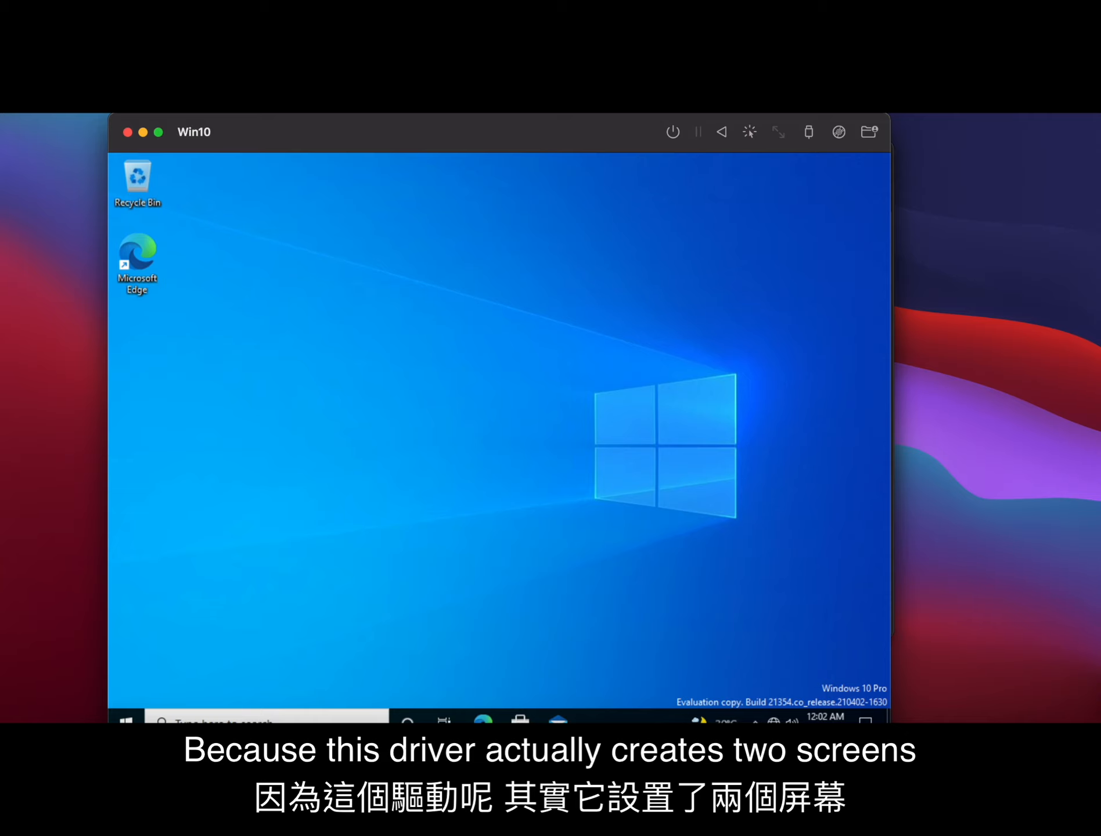
right_click(110, 297)
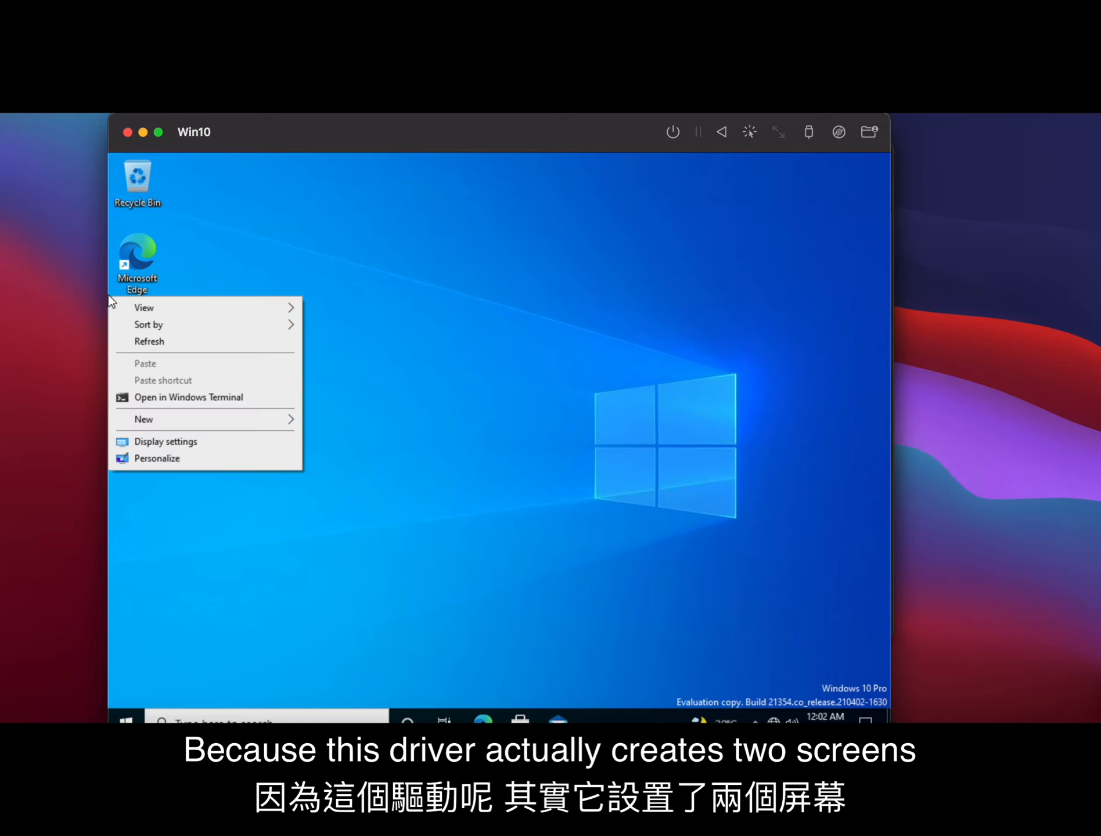
left_click(204, 348)
right_click(288, 310)
left_click(326, 354)
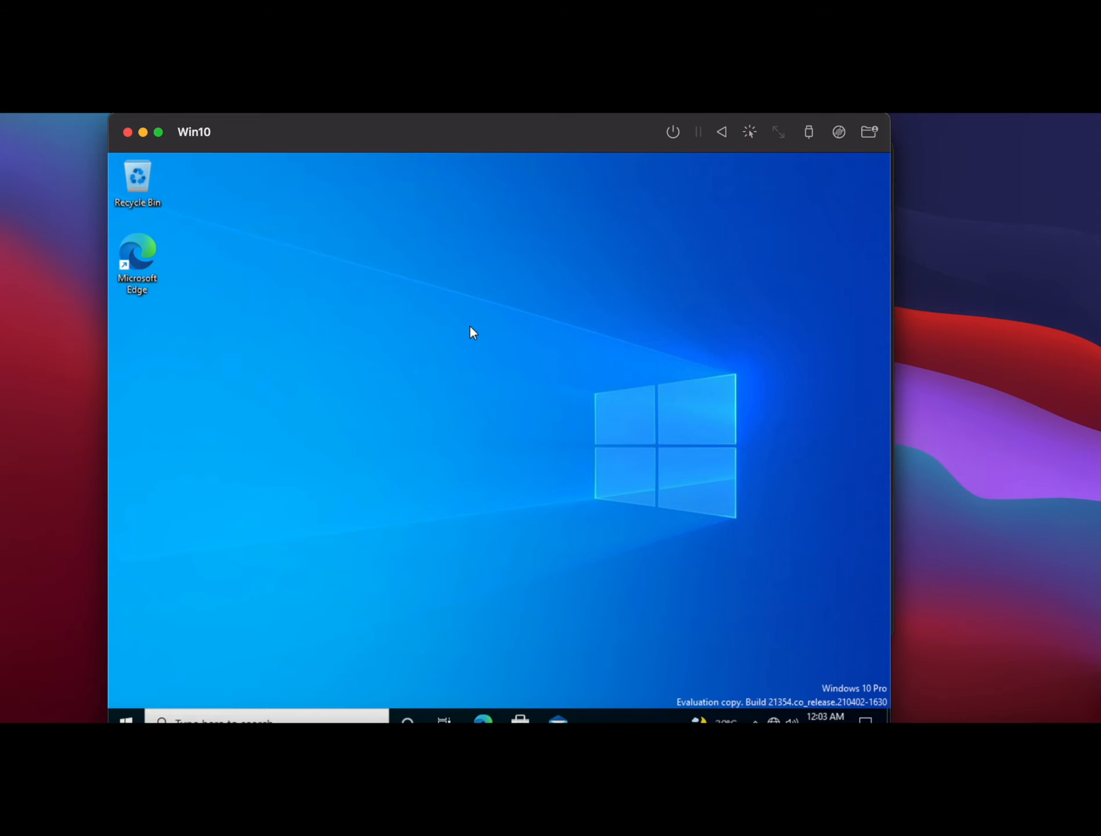
Step: Review the scaling, resolution, orientation and multiple-display options in the Windows display settings and close Settings
right_click(470, 326)
left_click(519, 468)
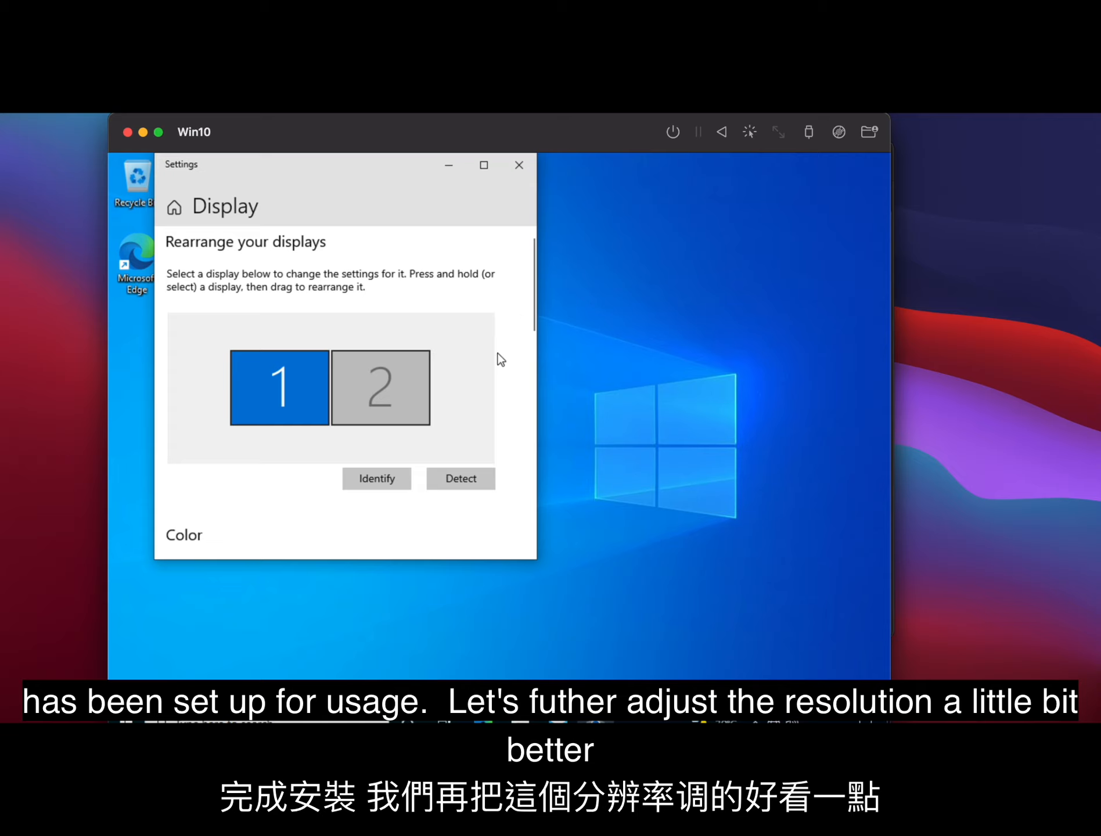
left_click_drag(531, 306, 526, 452)
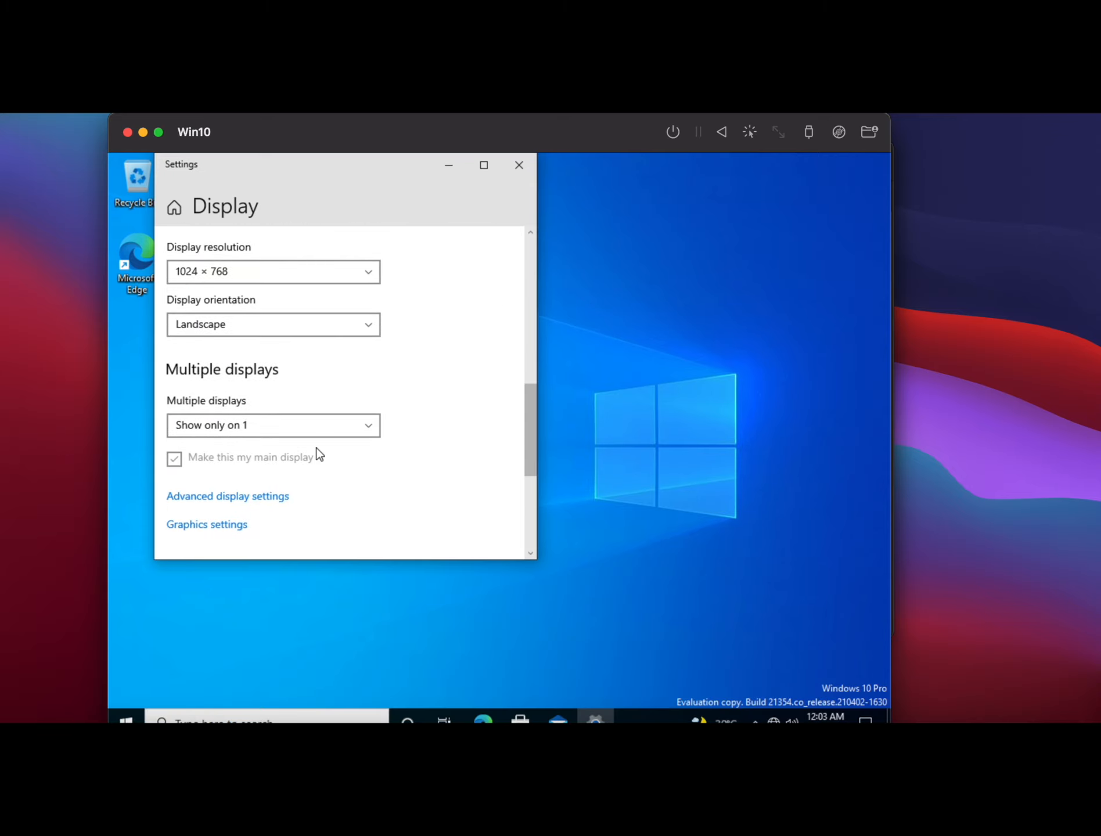
left_click(322, 271)
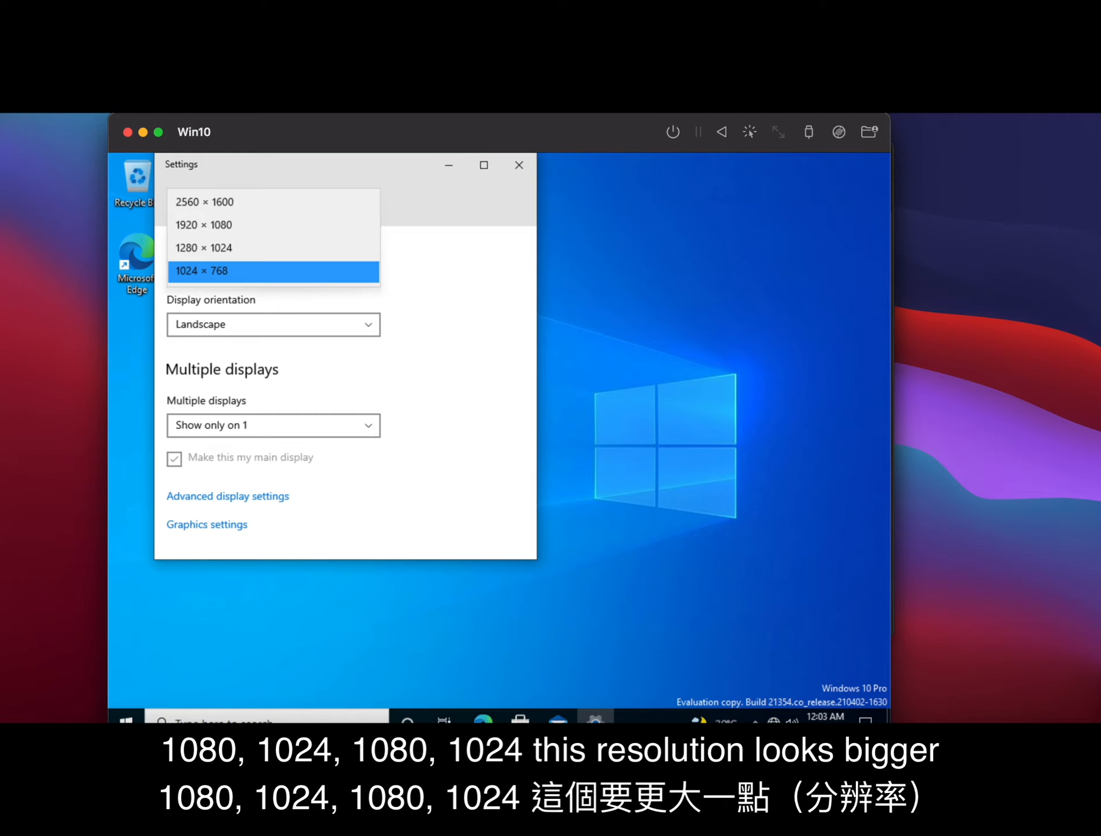
left_click(470, 328)
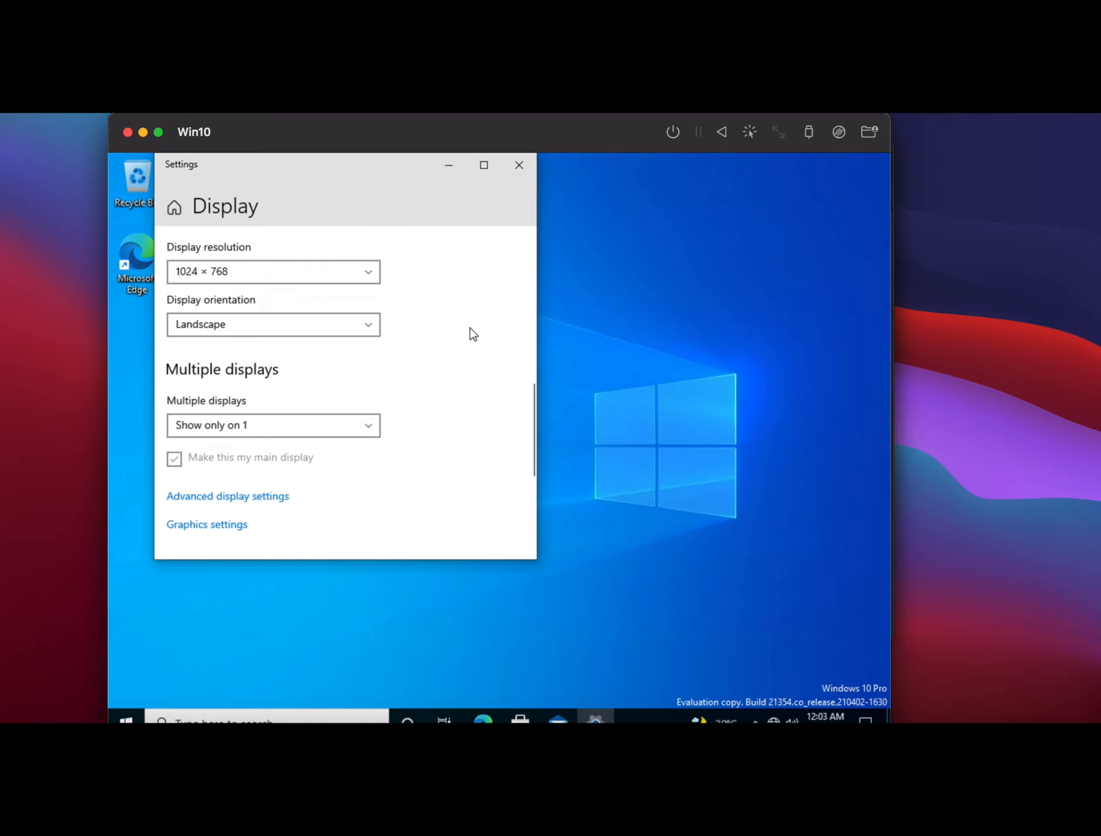
left_click(333, 333)
left_click(472, 324)
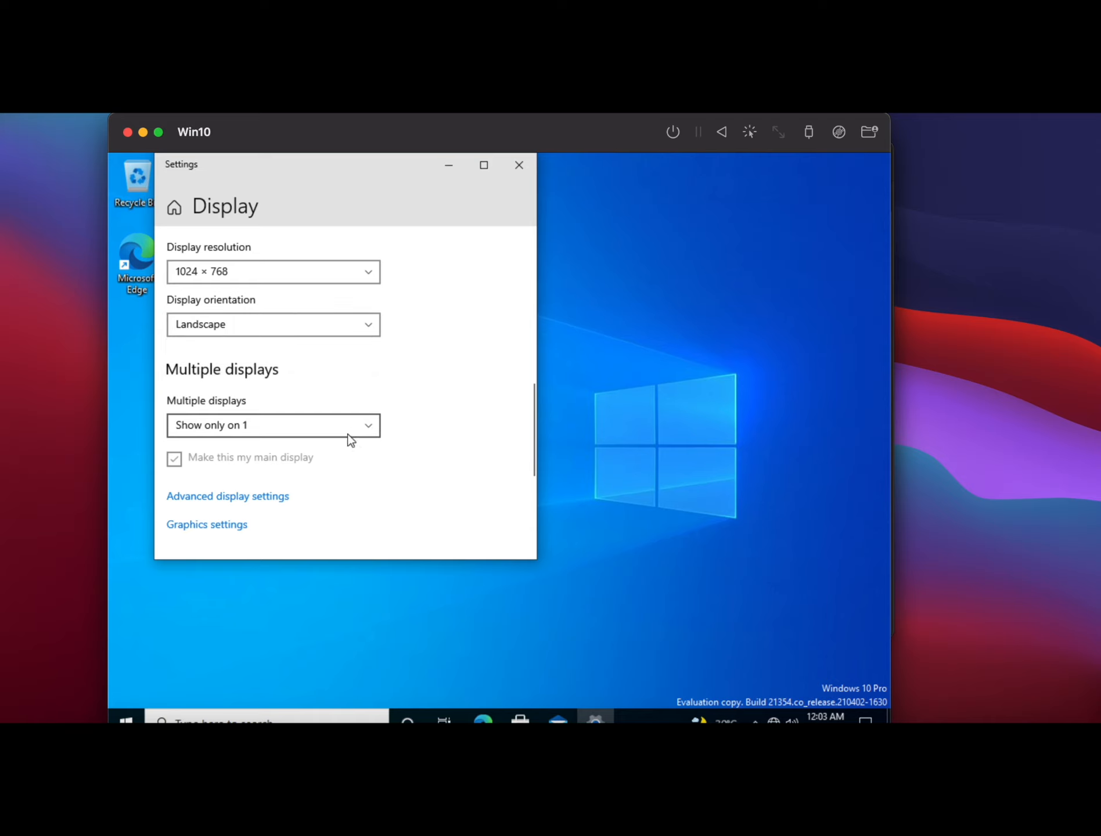
scroll(448, 381, "up", 2)
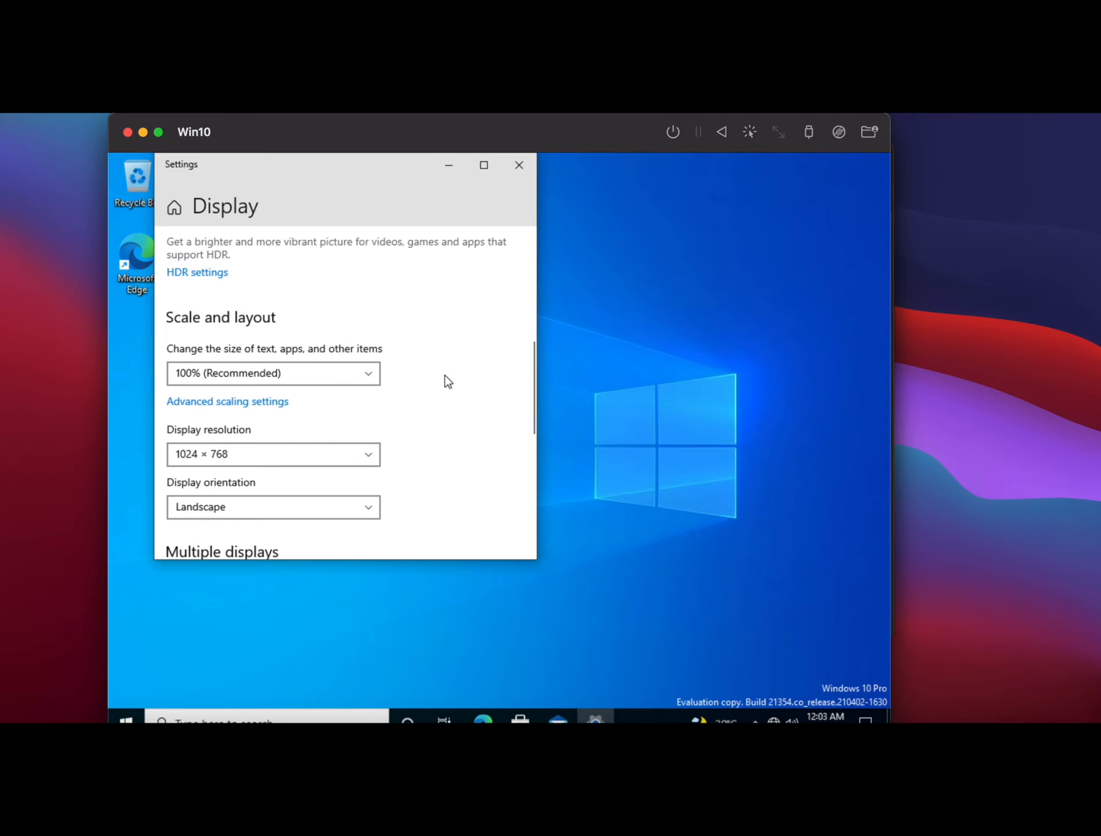
scroll(448, 381, "down", 10)
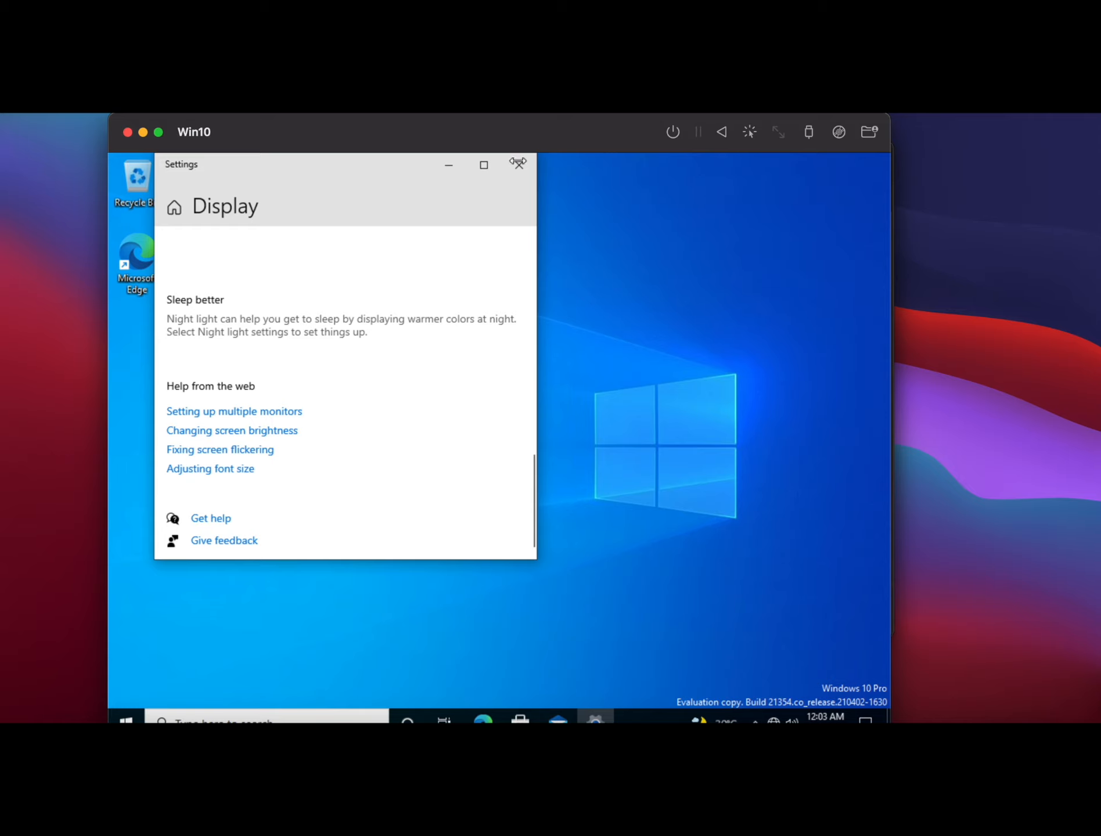
left_click(519, 165)
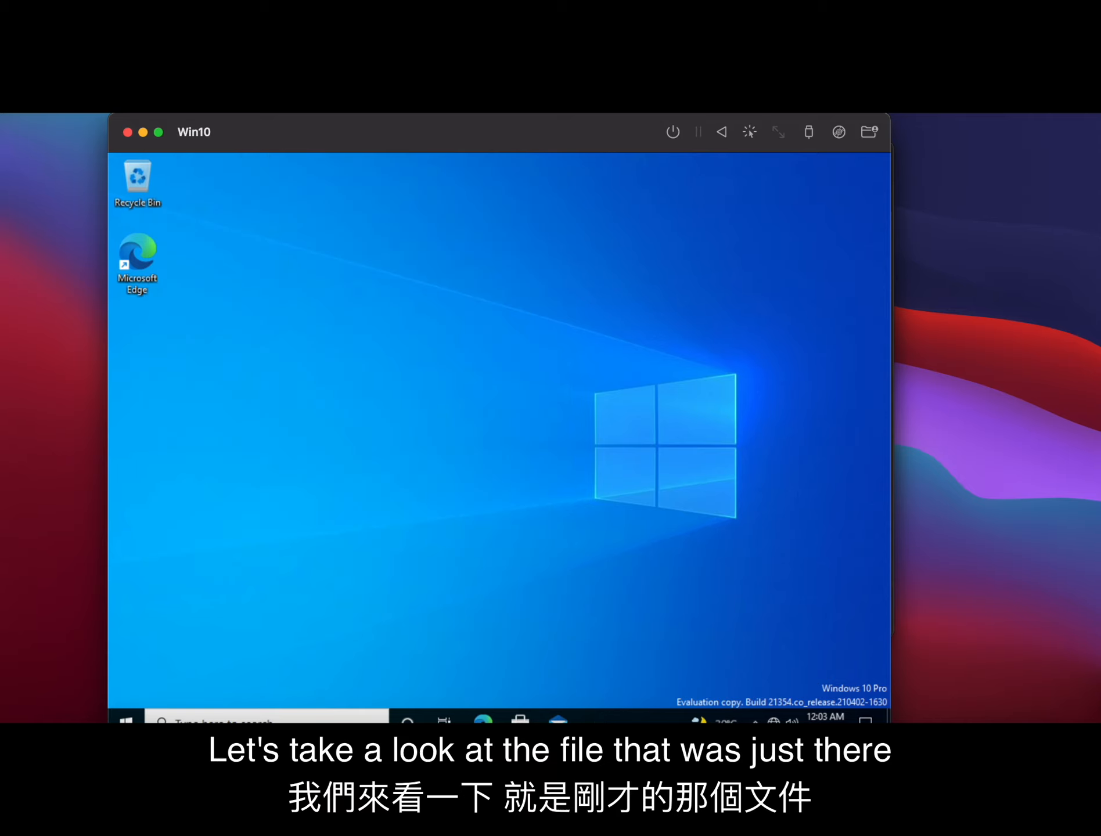
Step: Open File Explorer, check the Downloads folder and show the drives and network locations under This PC
right_click(340, 436)
left_click(126, 720)
left_click(235, 482)
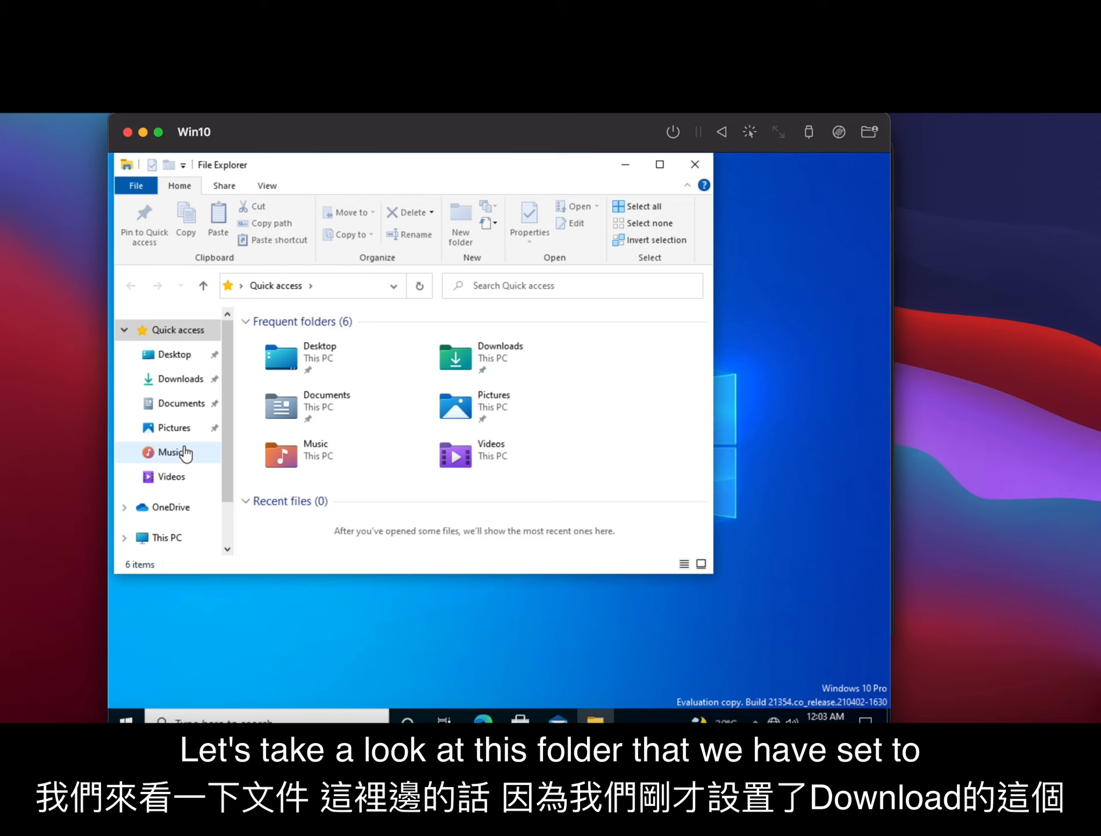
scroll(185, 453, "down", 1)
scroll(192, 508, "up", 1)
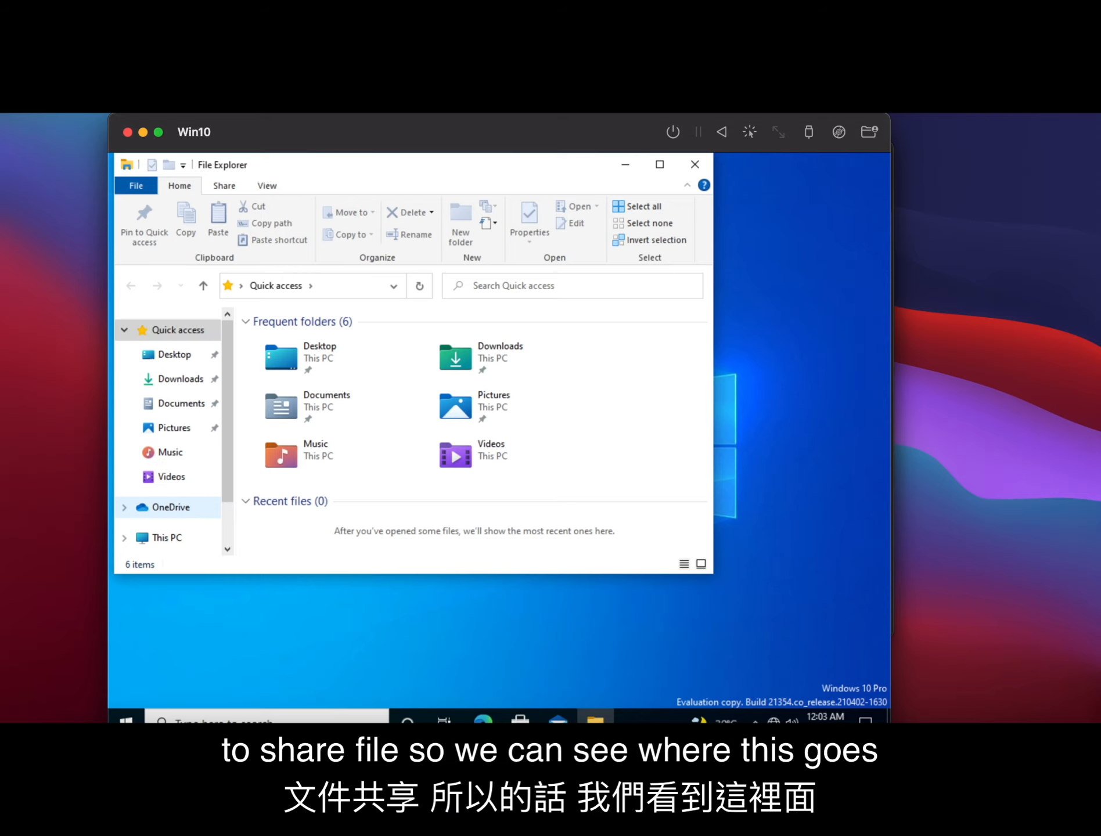
left_click(188, 385)
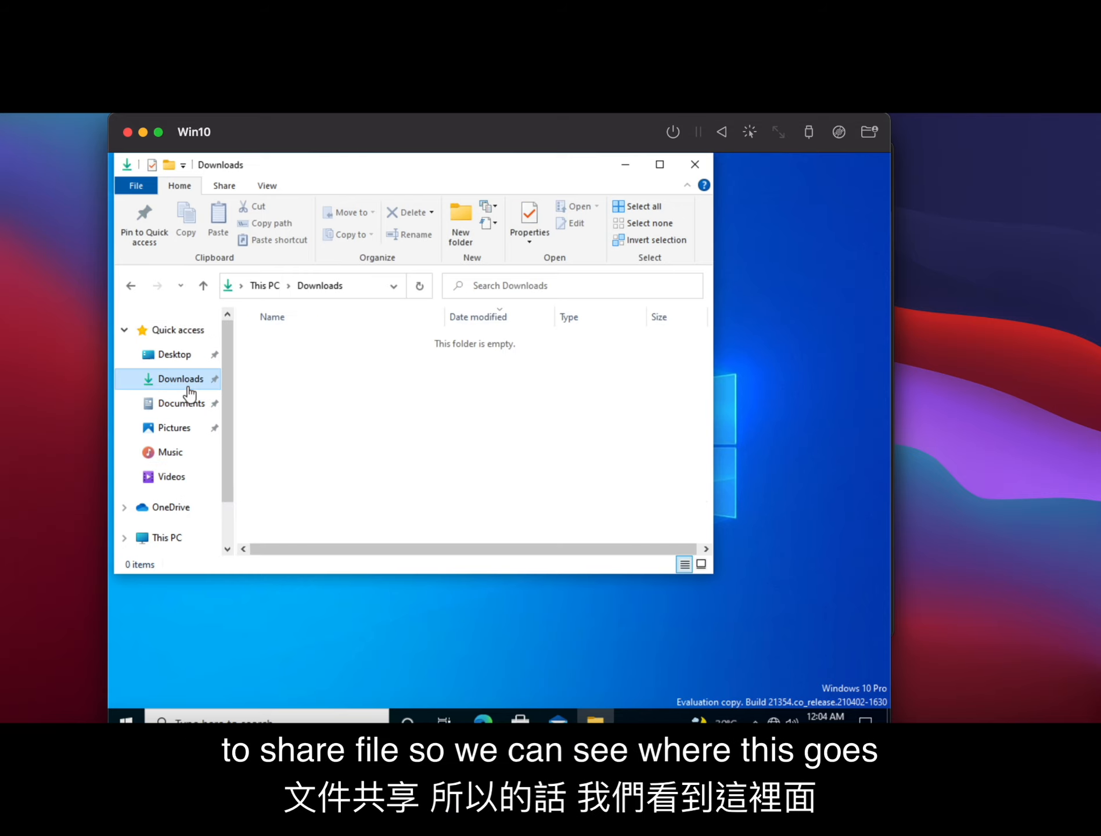
left_click(182, 357)
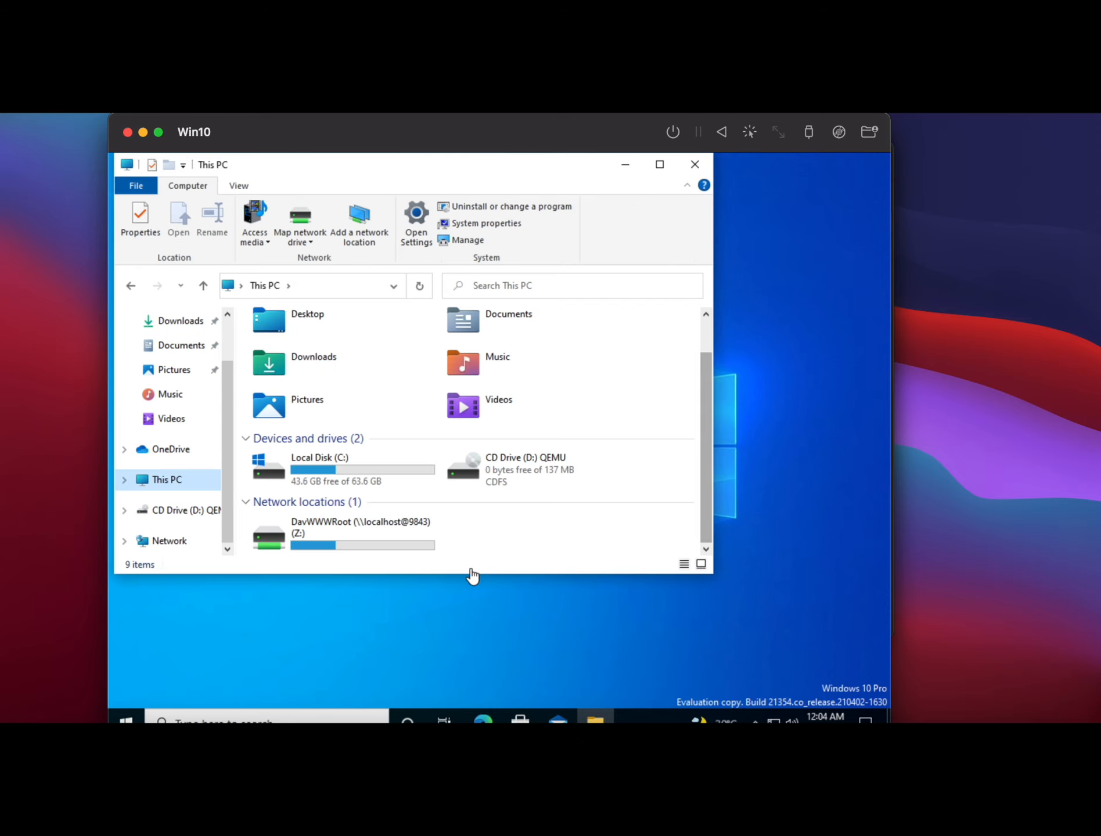
Step: Inspect the Win10 folder on the shared DavWWWRoot (Z:) network drive and close File Explorer
left_click(347, 544)
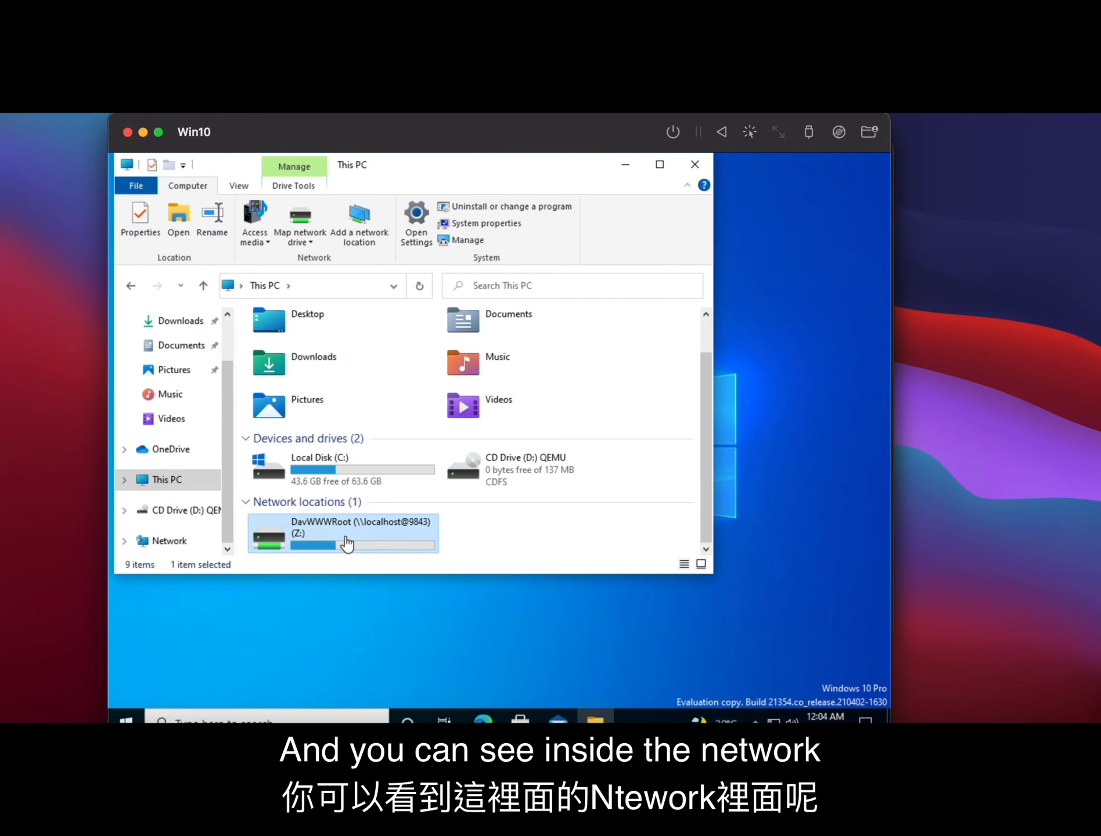
double_click(346, 544)
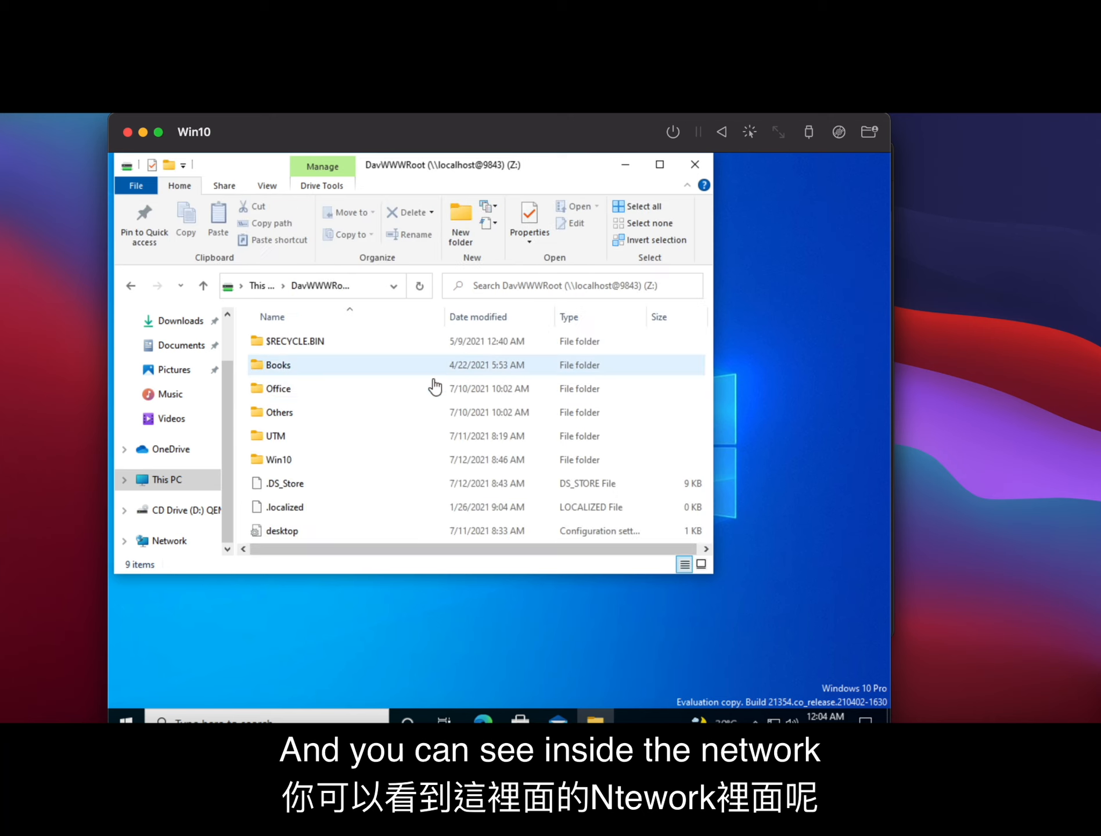
double_click(316, 460)
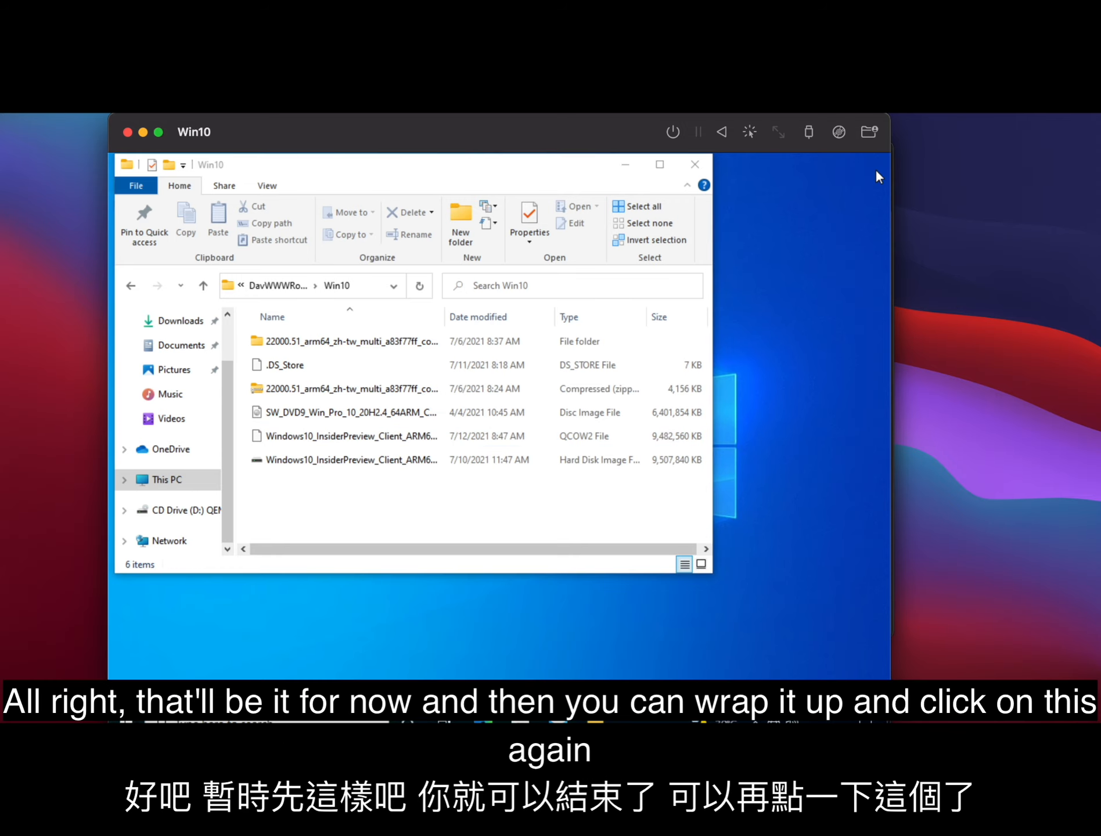
left_click(694, 164)
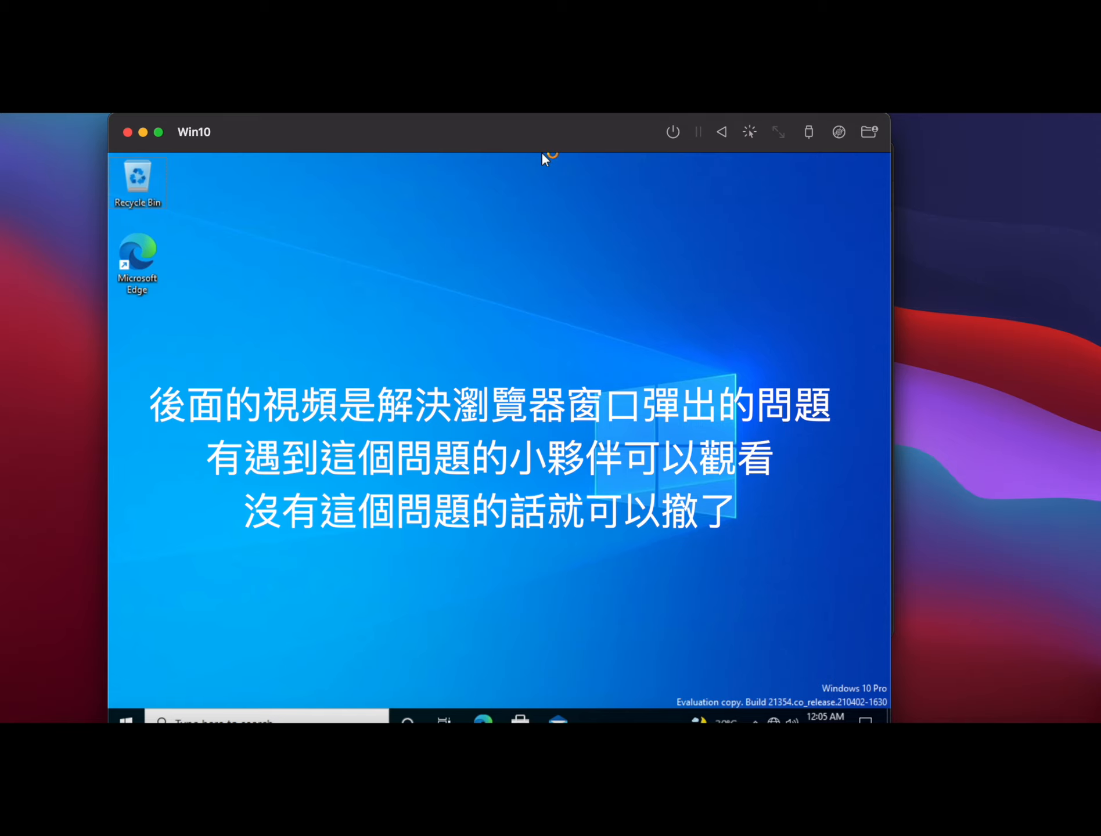
Step: Close the Microsoft Edge window with the MSN tabs and reopen the DavWWWRoot (Z:) drive from This PC
key("super")
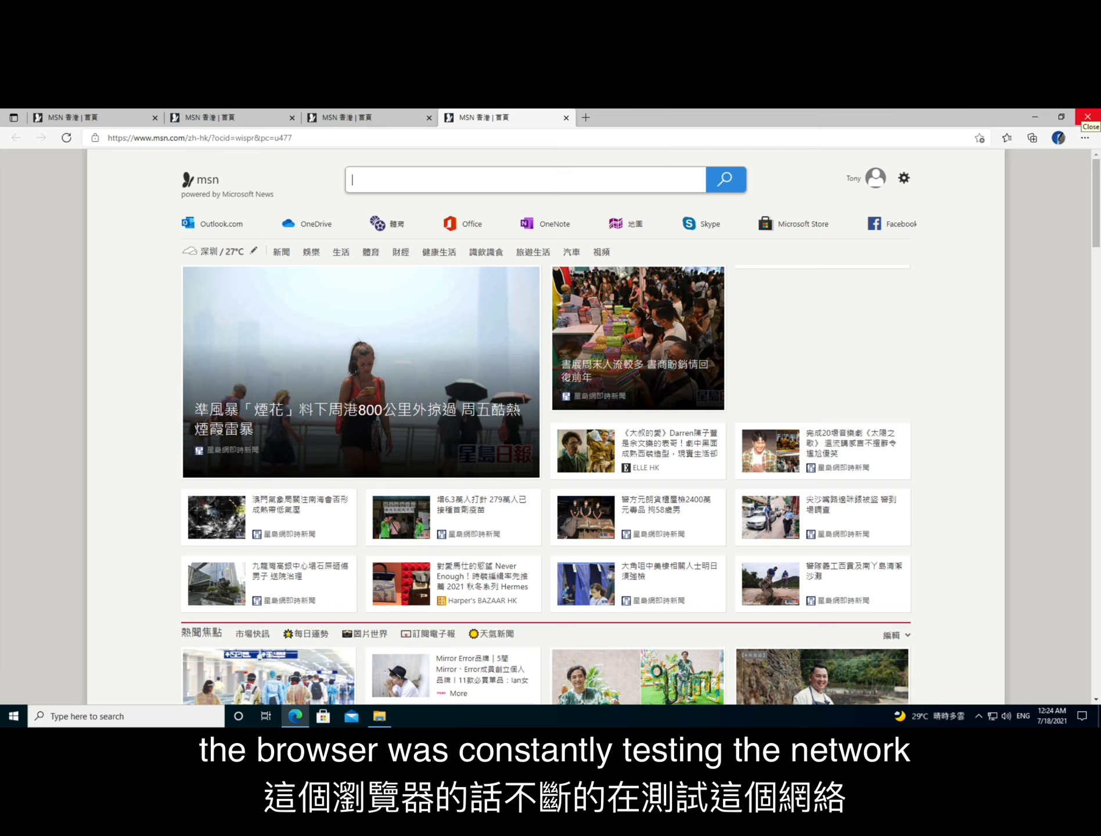
left_click(1088, 116)
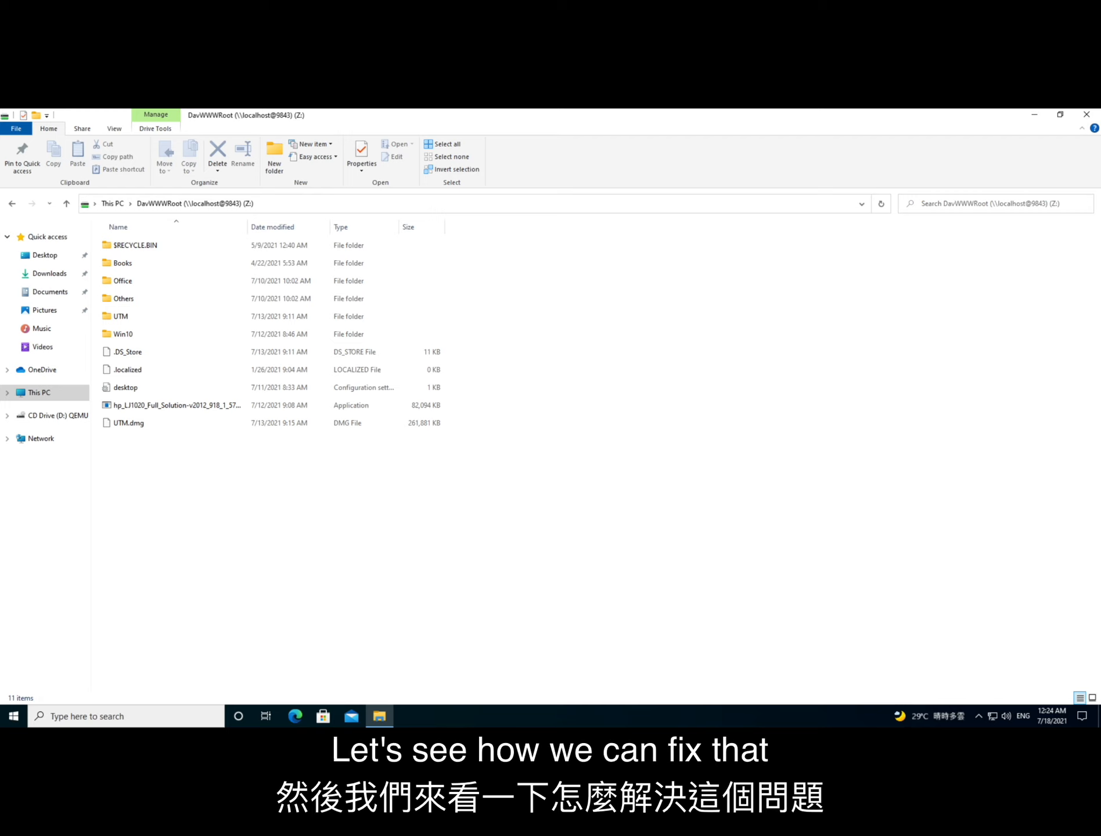
left_click(40, 373)
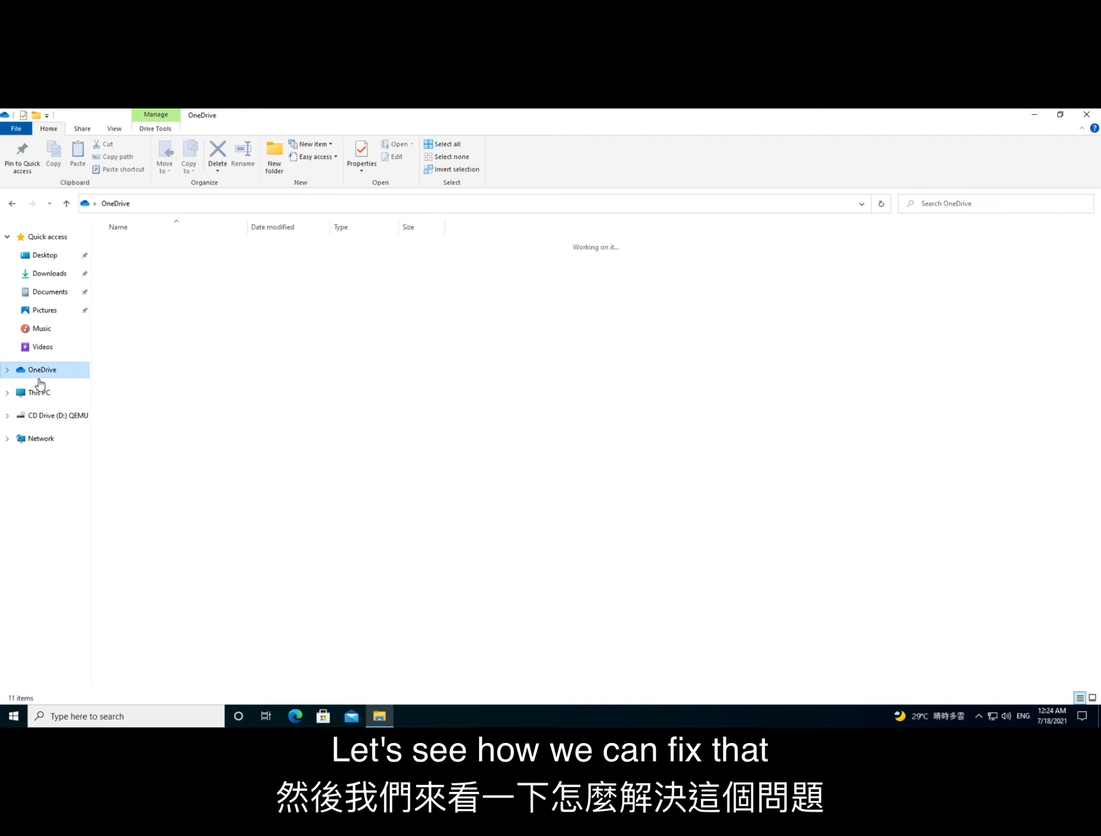
left_click(38, 390)
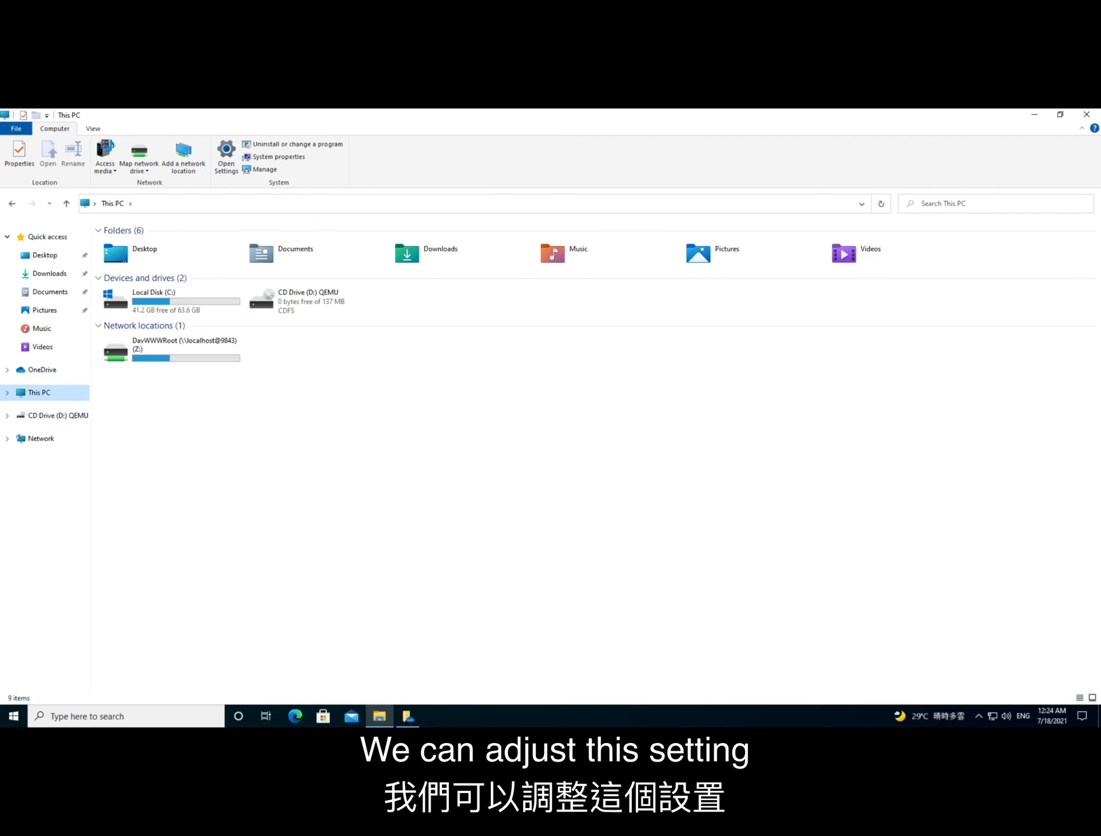
double_click(174, 349)
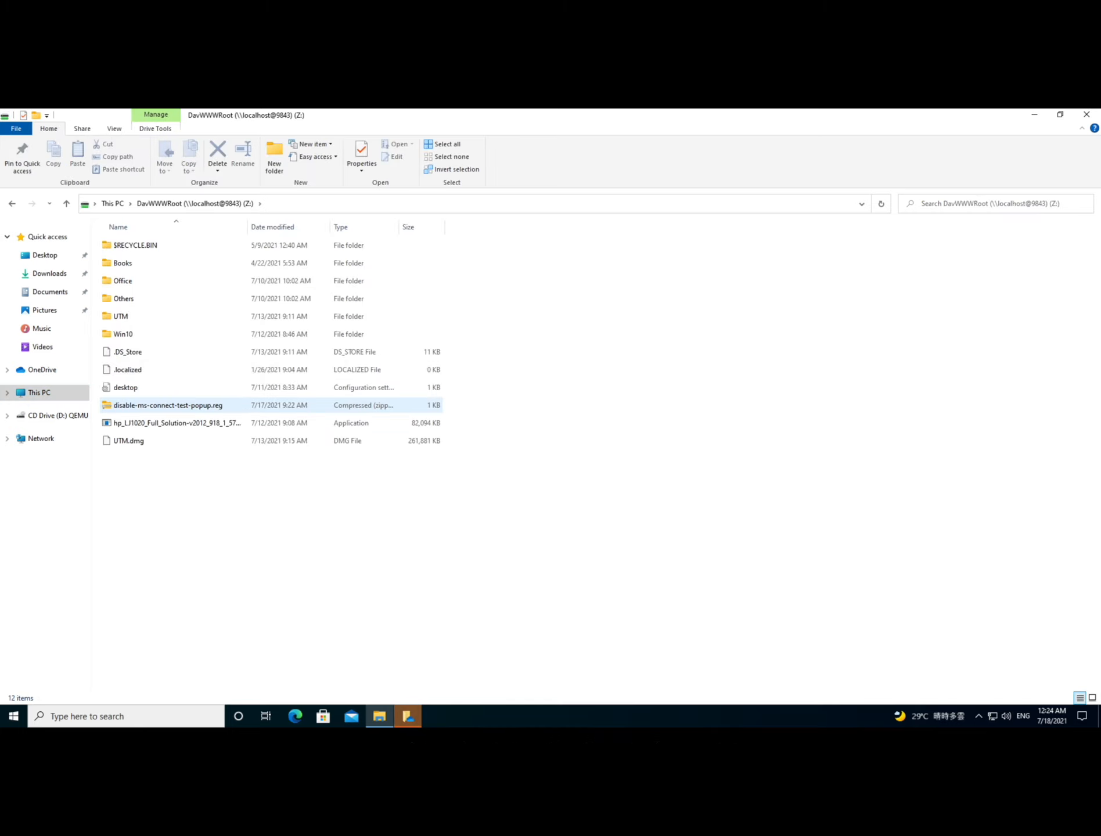
Step: Extract the disable-ms-connect-test-popup.reg archive to the folder Z:\disable-ms-connect-test-popup.reg
right_click(231, 403)
left_click(174, 406)
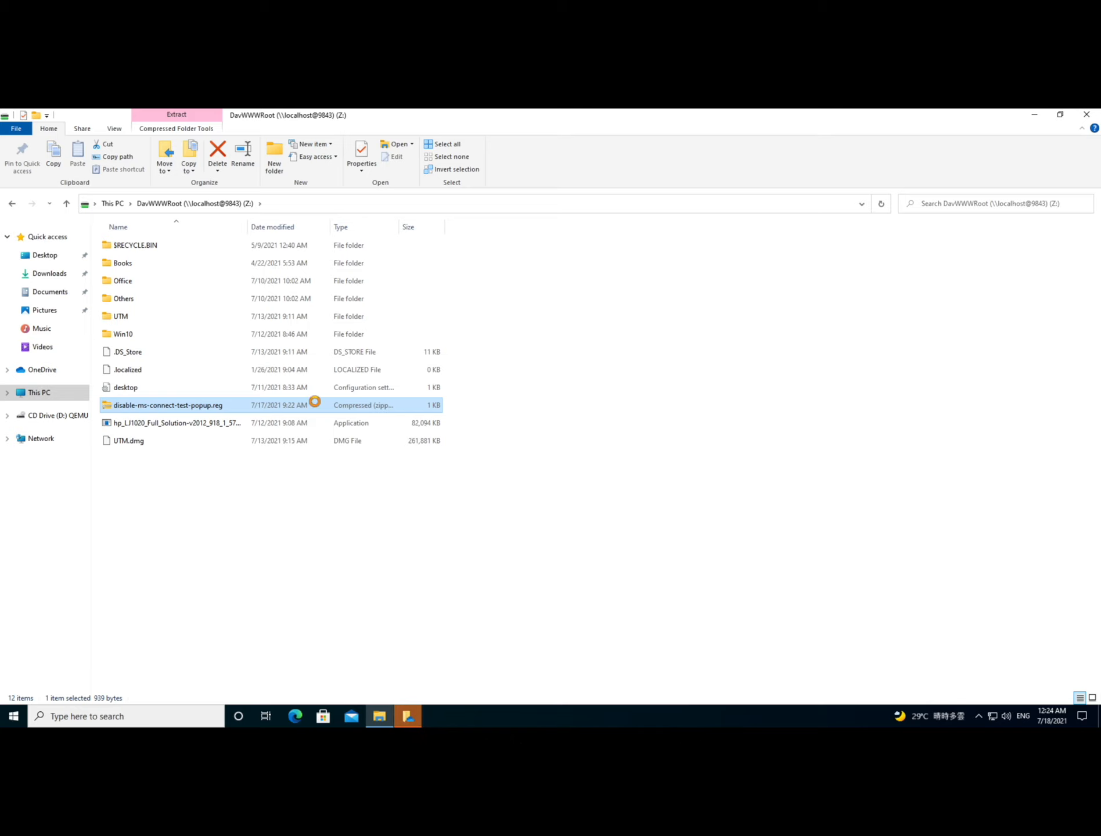
right_click(314, 402)
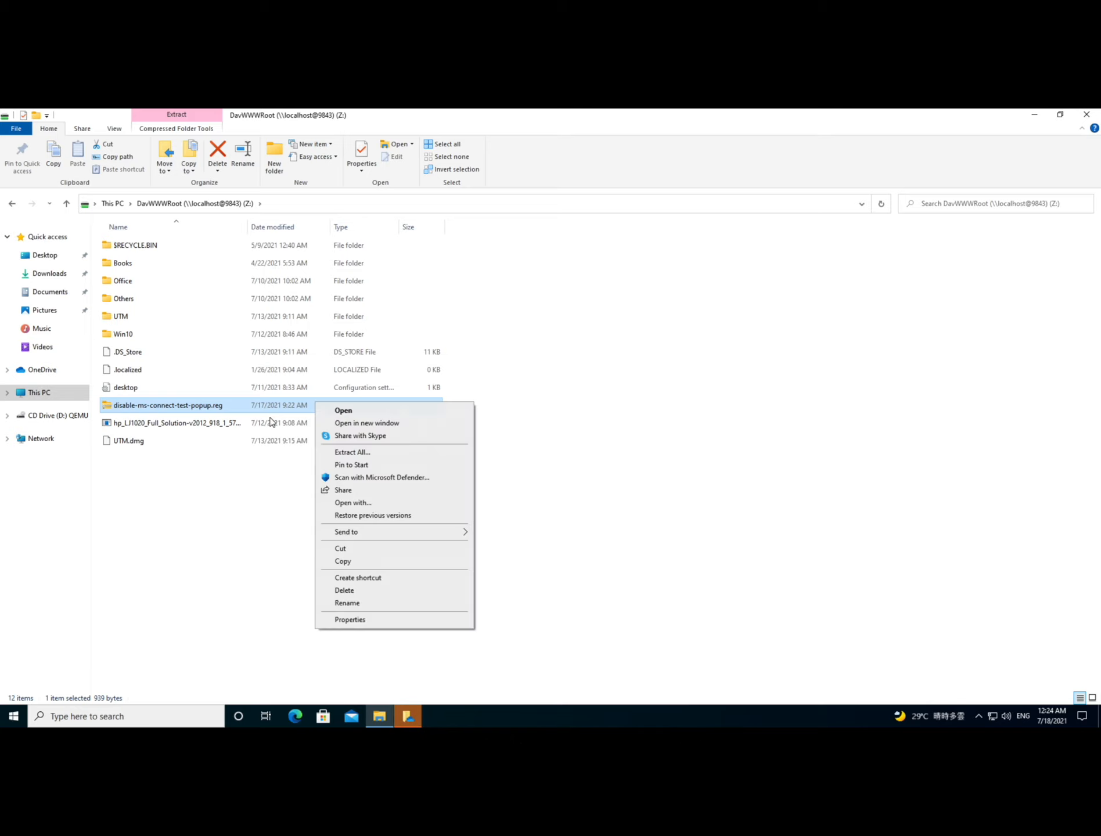
left_click(355, 456)
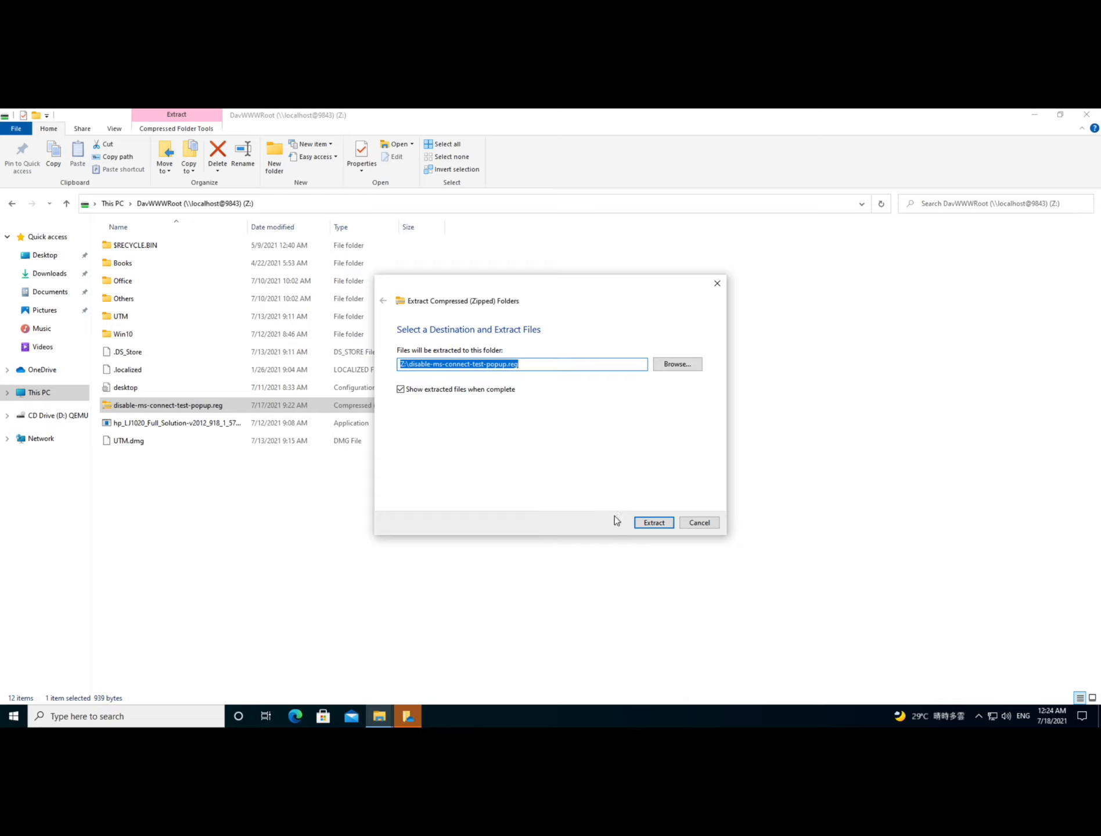
left_click(653, 523)
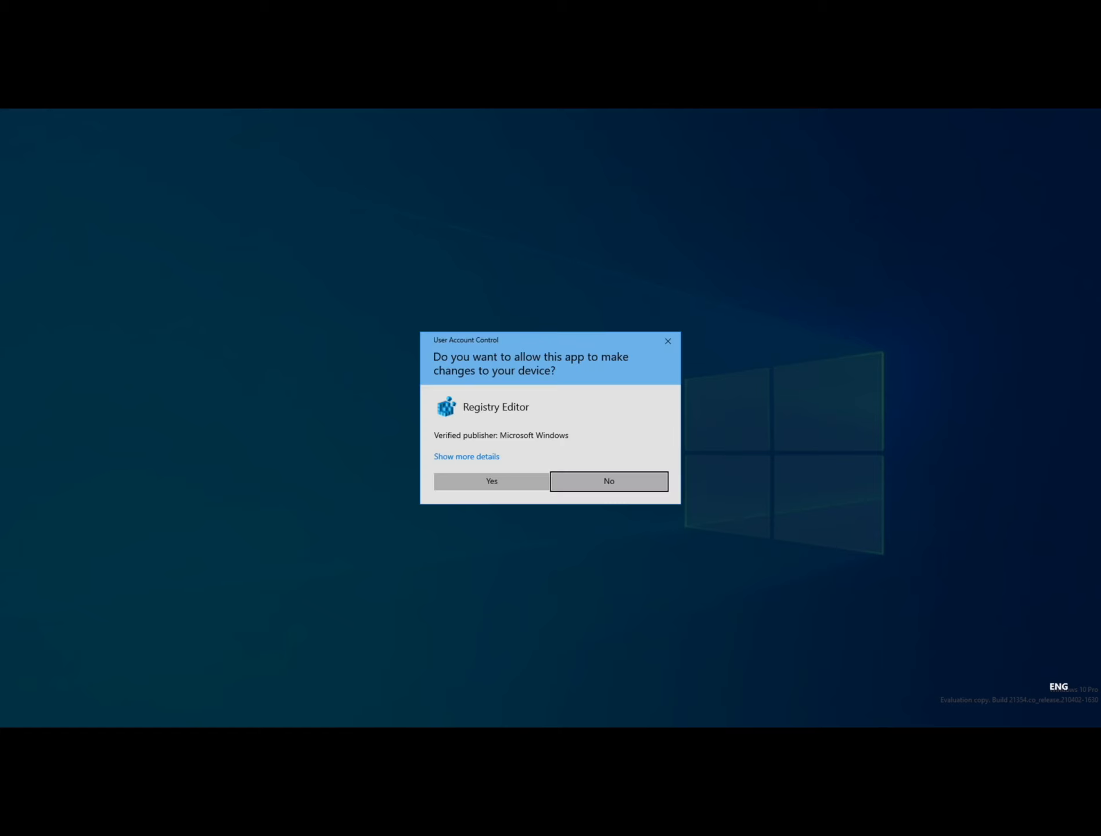
Step: Allow Registry Editor to make changes to the device
left_click(492, 481)
left_click(489, 483)
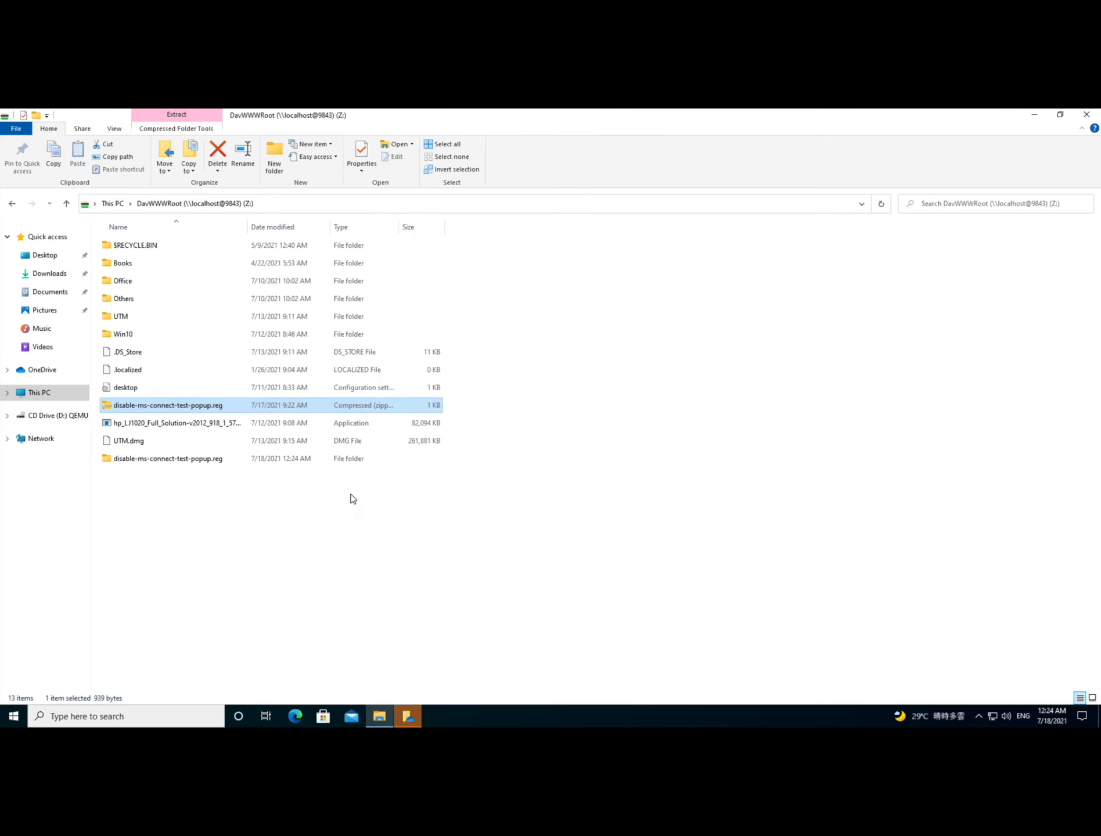
left_click(687, 428)
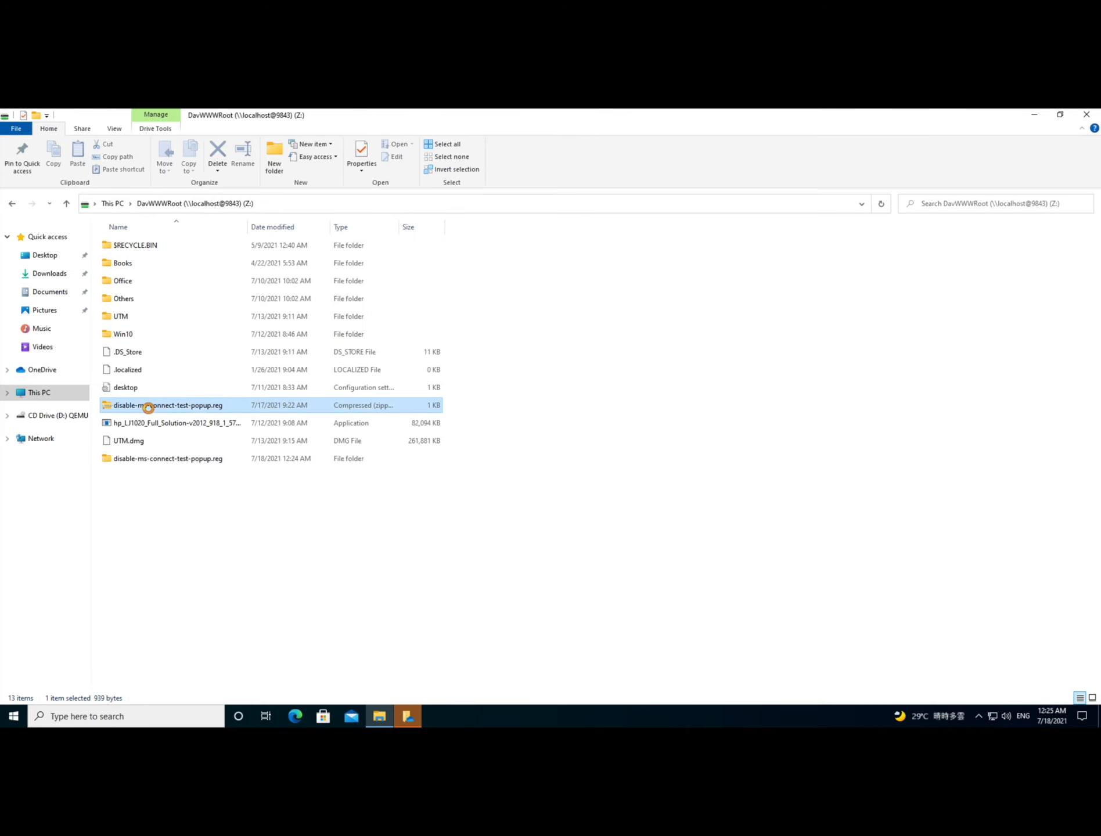
Step: Inspect the compressed disable-ms-connect-test-popup.reg archive and its __MACOSX folder, and return to the DavWWWRoot (Z:) drive
double_click(181, 407)
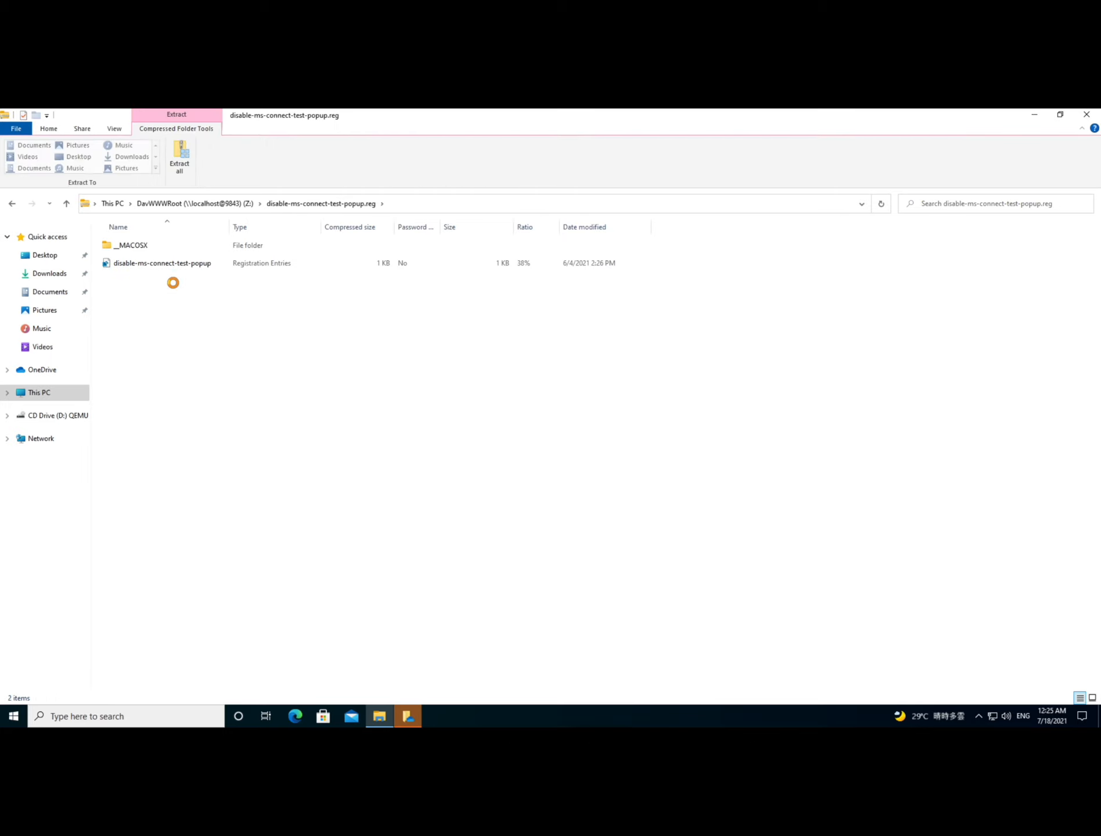
left_click(166, 249)
double_click(166, 249)
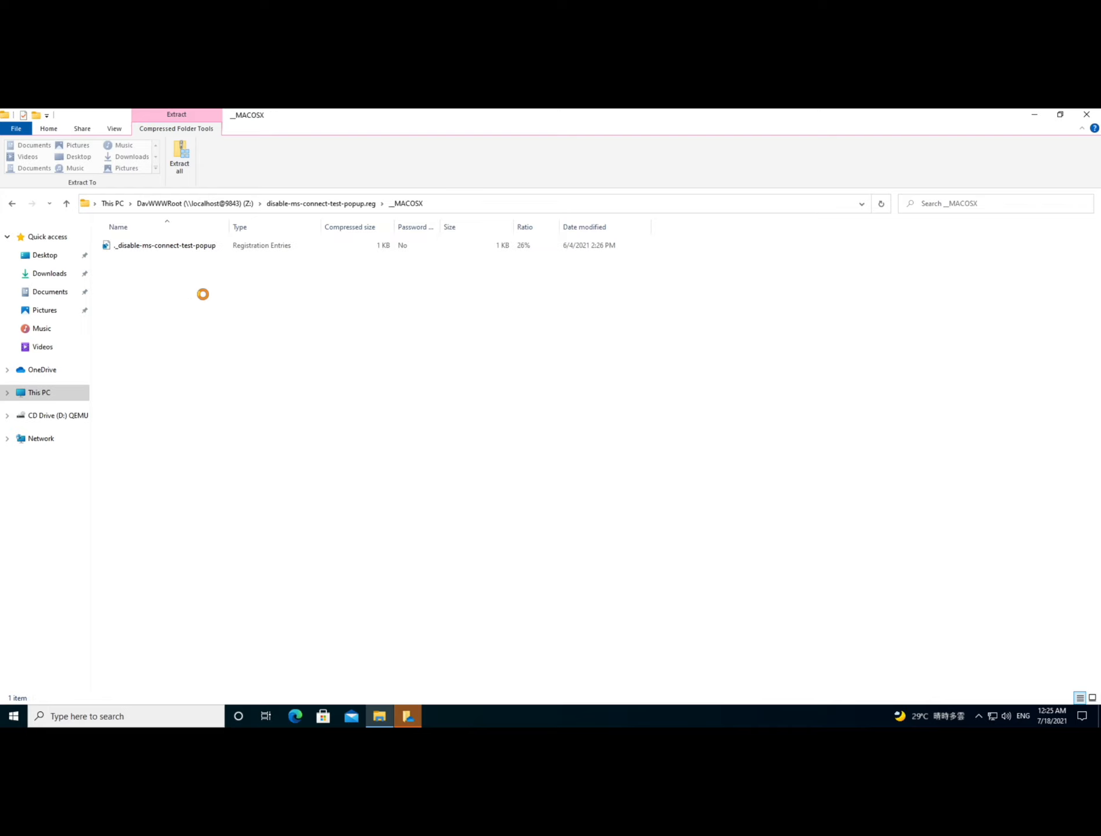
left_click(293, 203)
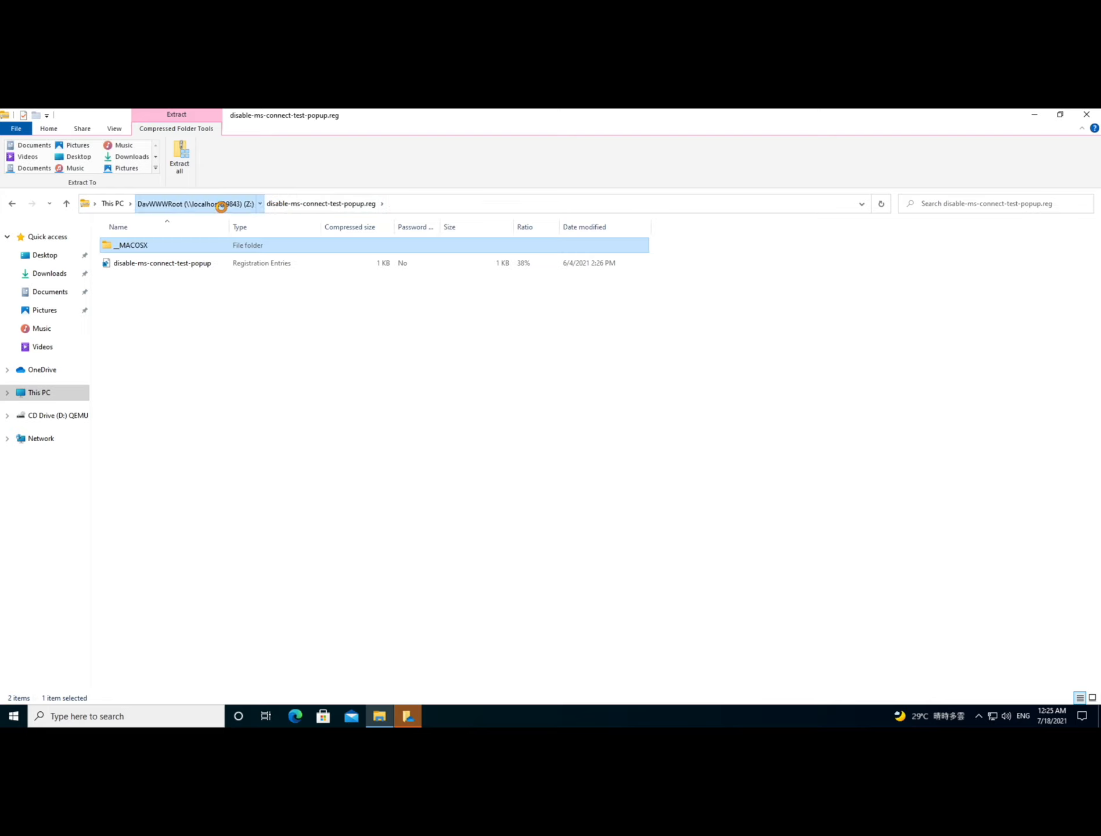
left_click(221, 203)
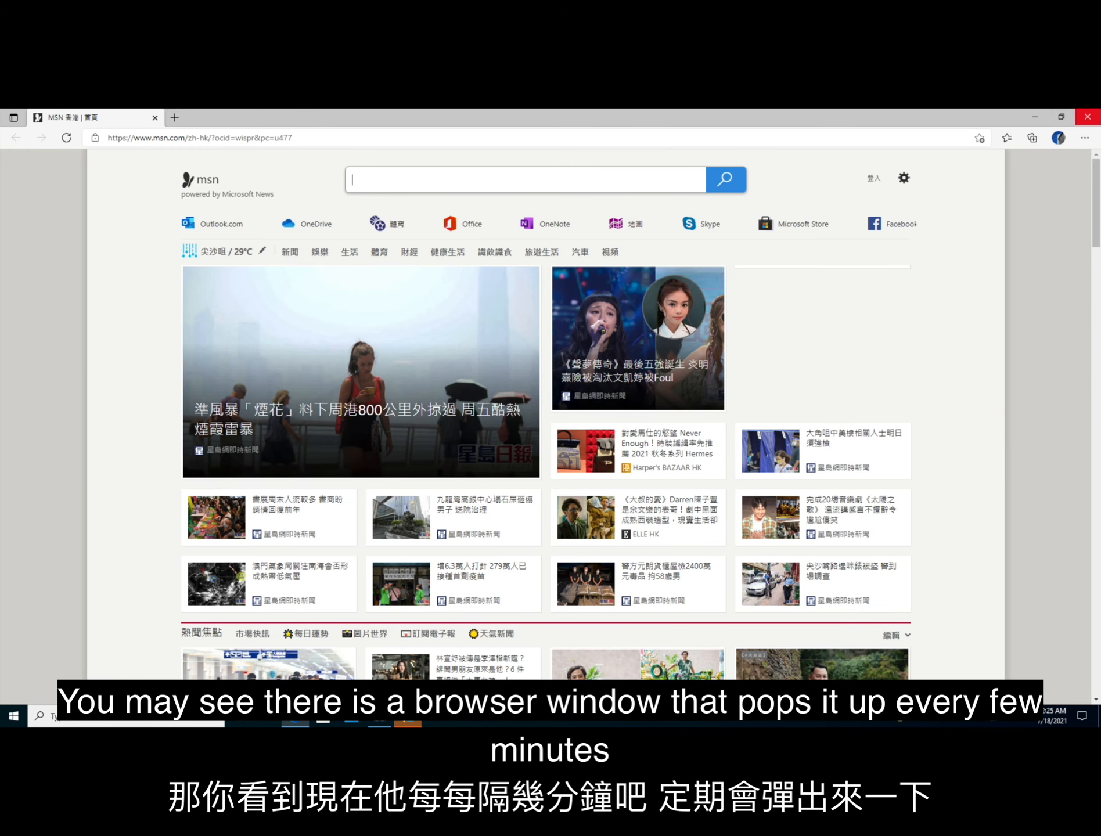
Step: Close the Microsoft Edge window showing MSN and reopen the compressed disable-ms-connect-test-popup.reg archive on the Z: drive
left_click(1087, 116)
left_click(188, 430)
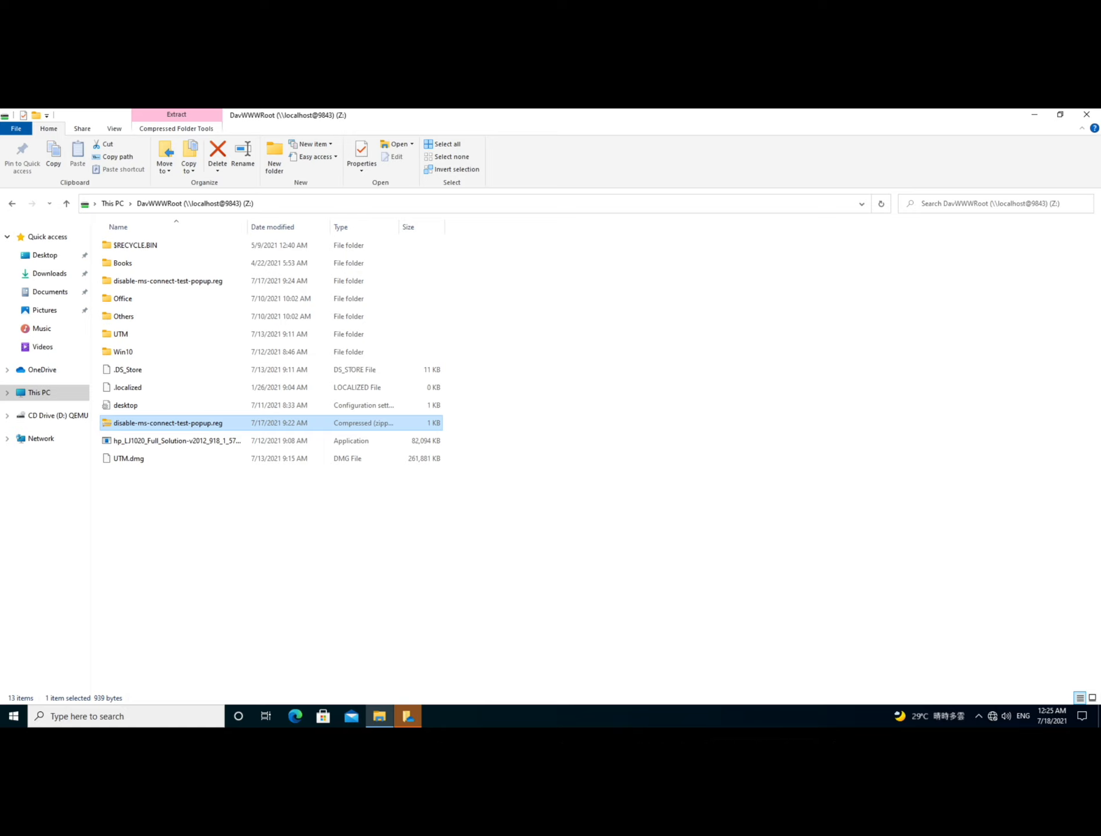
double_click(173, 424)
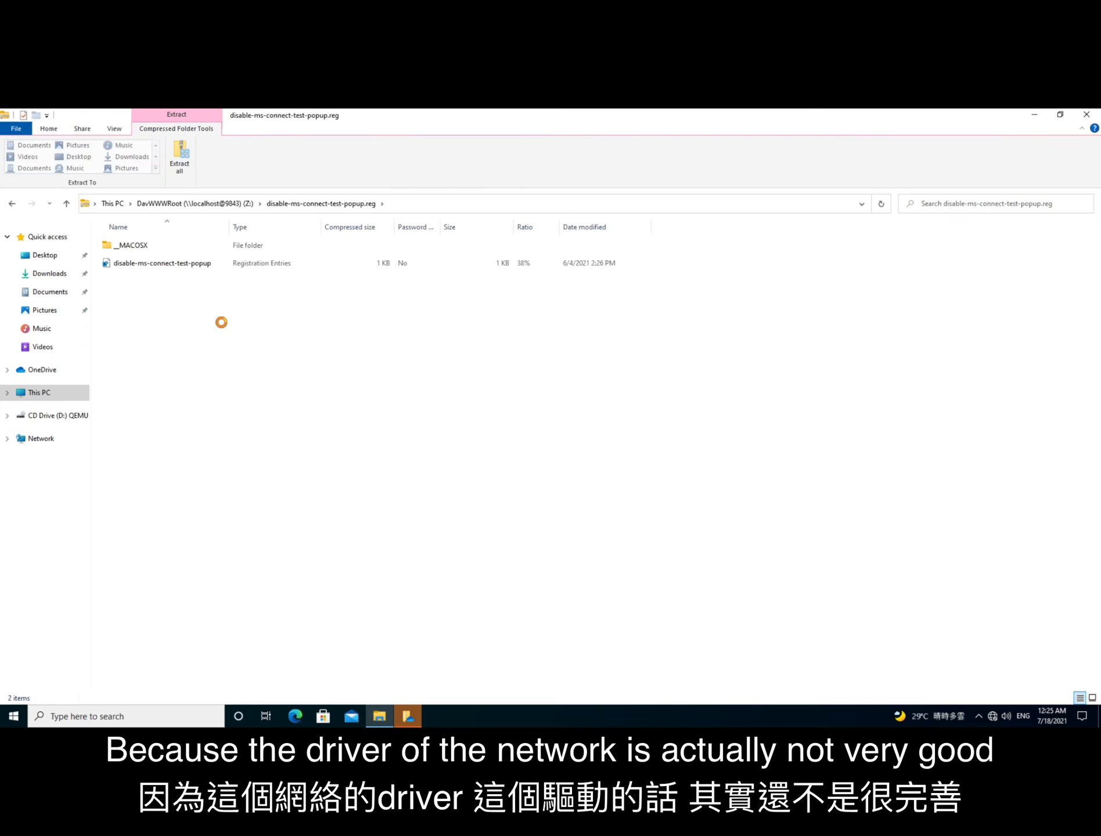
left_click(201, 266)
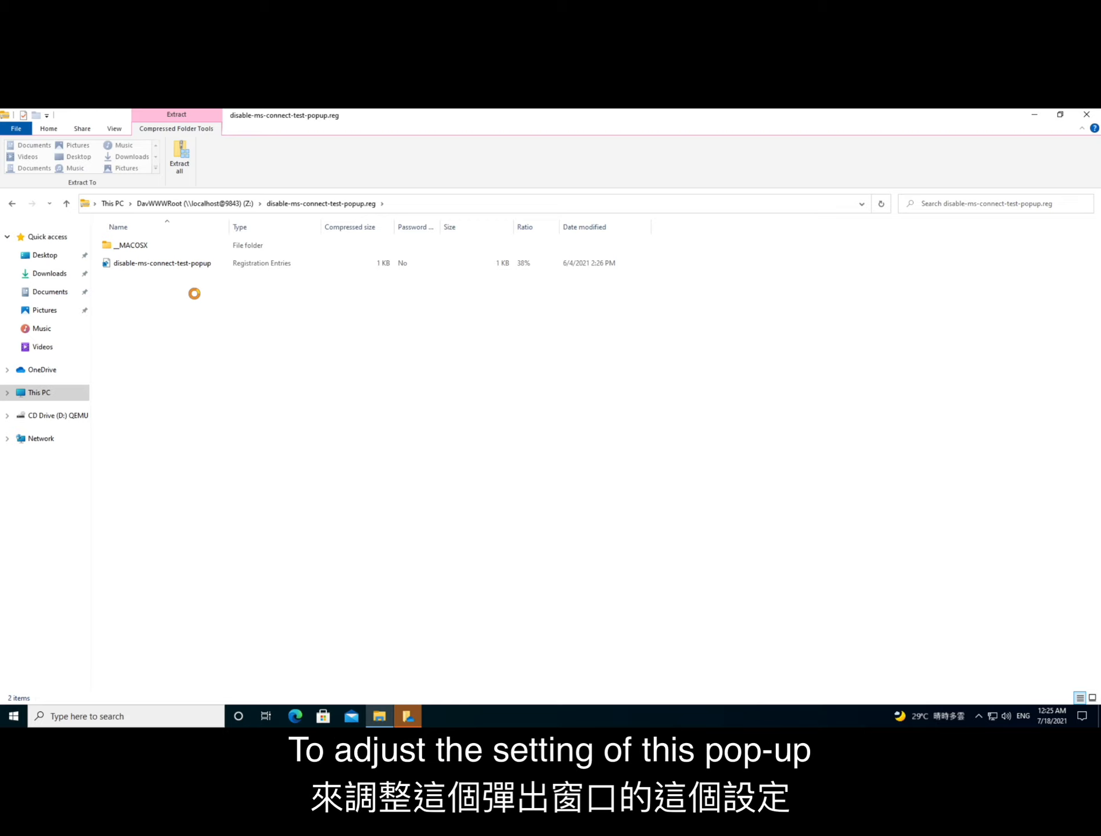
Step: Run the disable-ms-connect-test-popup registration file, allow Registry Editor to make changes, and add its entries to the registry
left_click(181, 267)
double_click(181, 267)
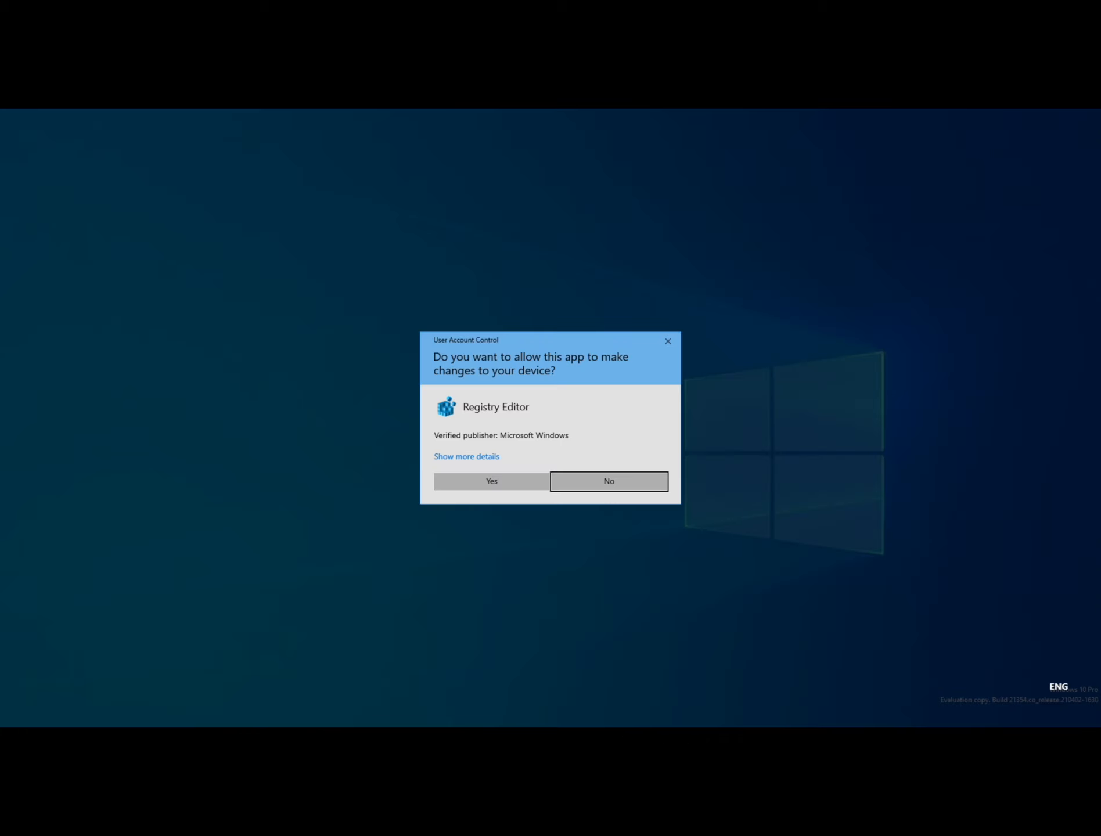
key("Tab")
key("Tab")
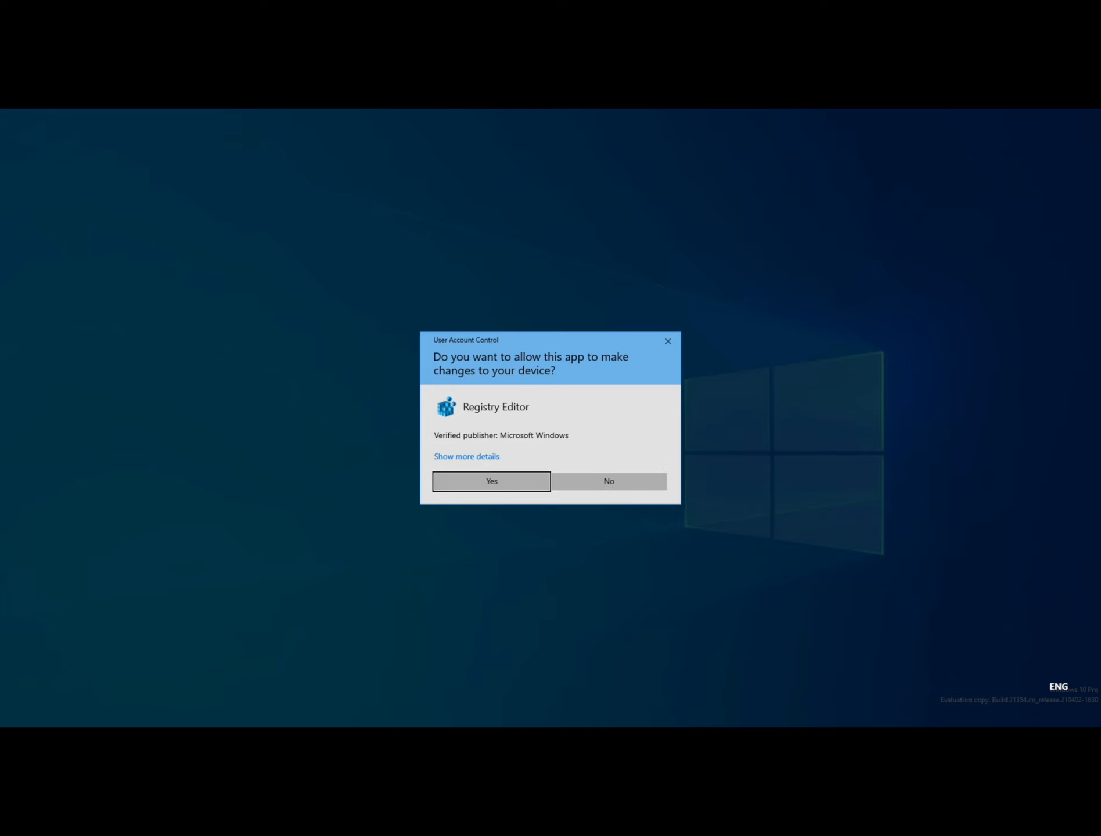
key("Return")
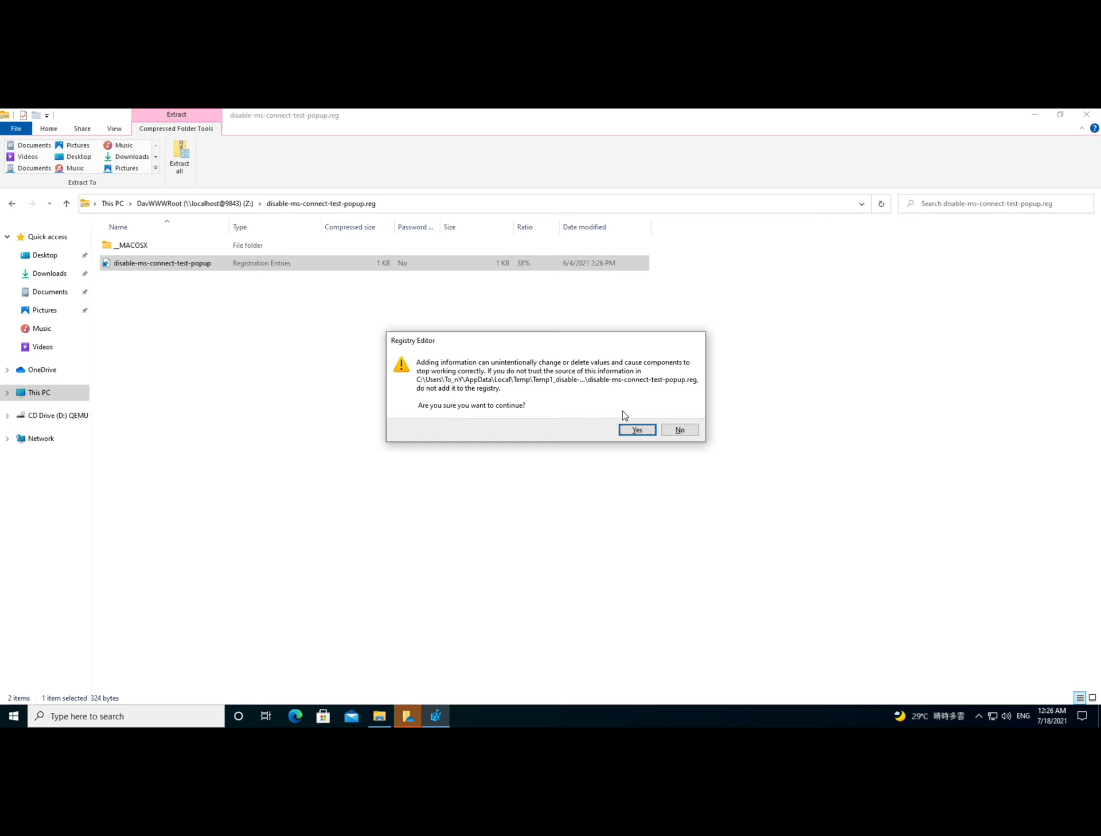
left_click(638, 429)
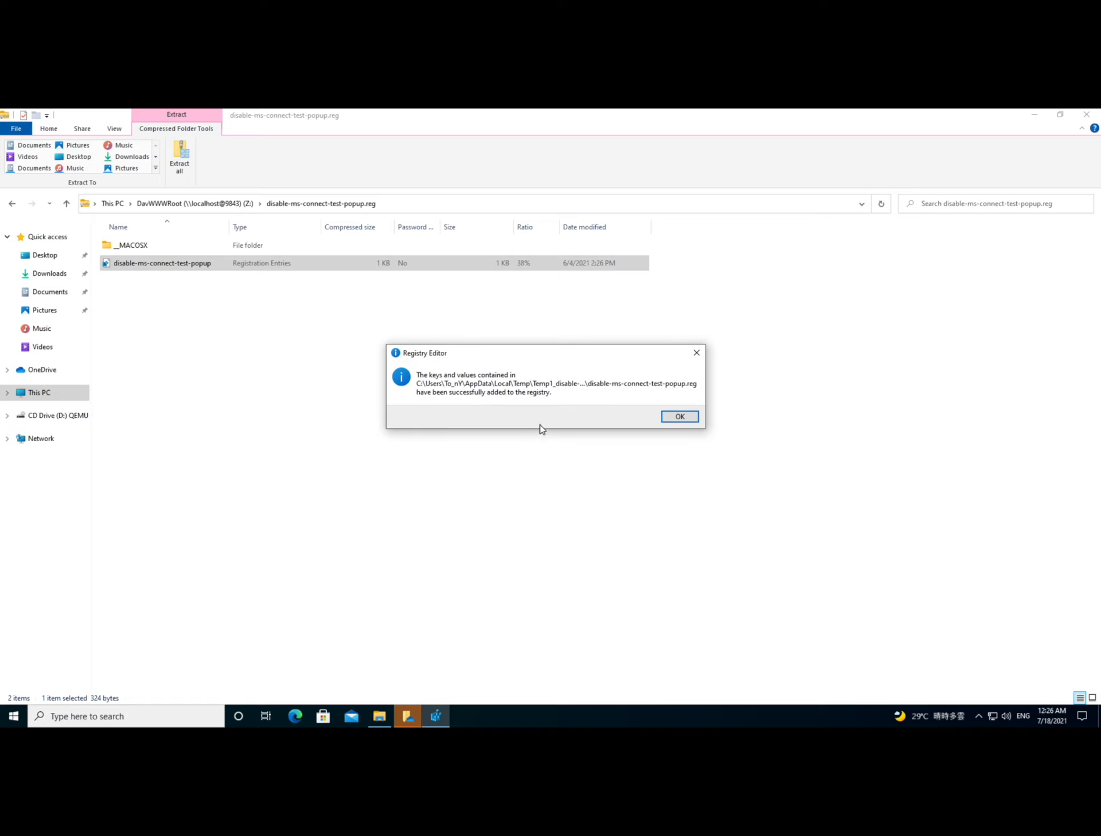
left_click(678, 417)
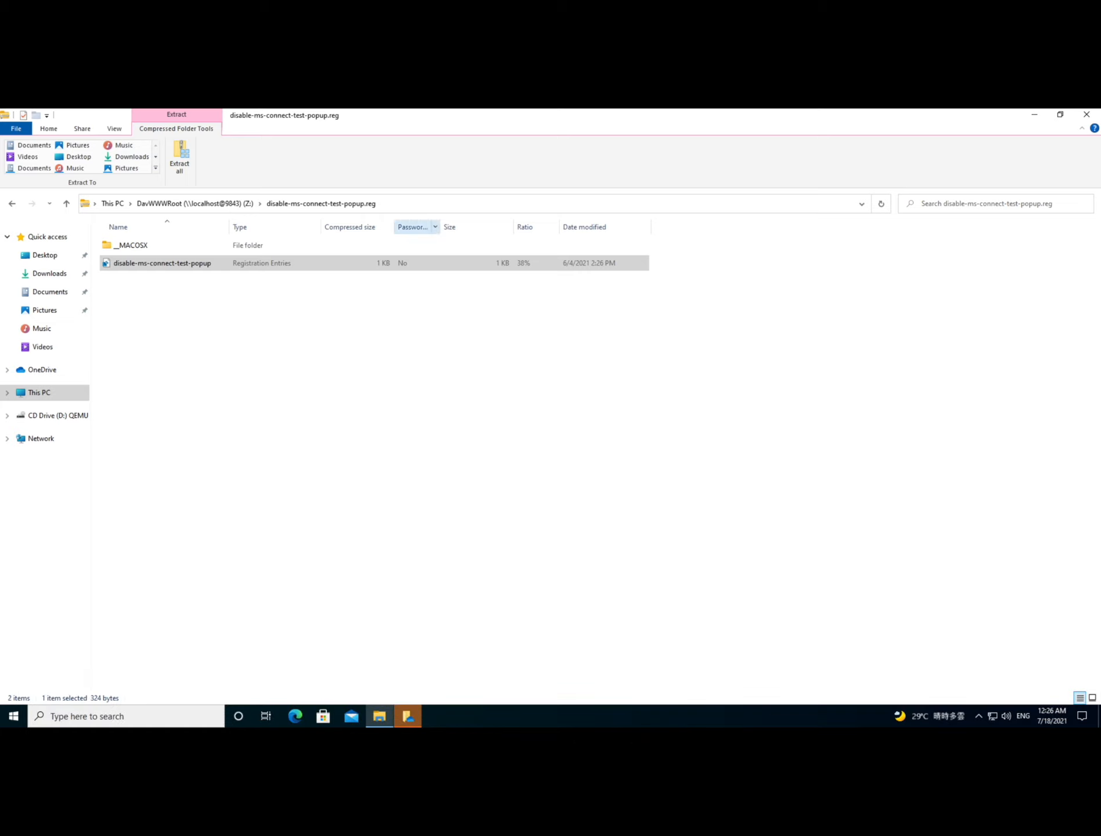
right_click(205, 271)
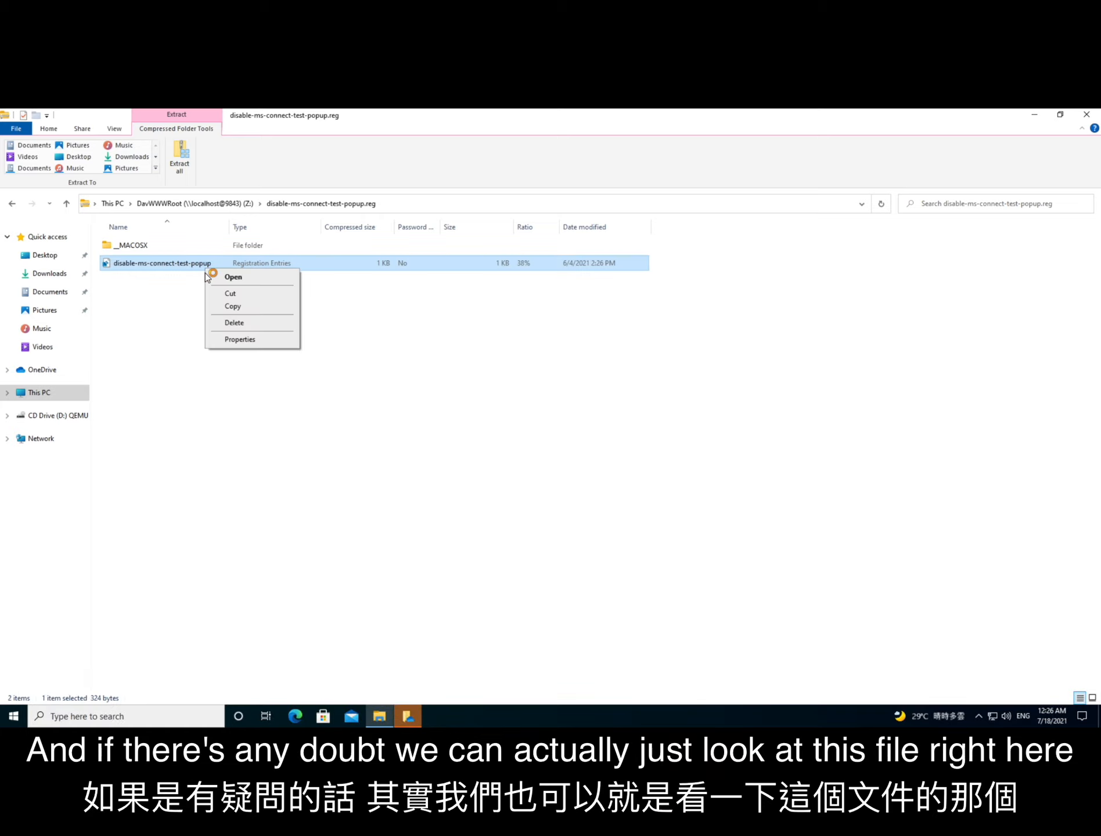
left_click(172, 298)
left_click(175, 266)
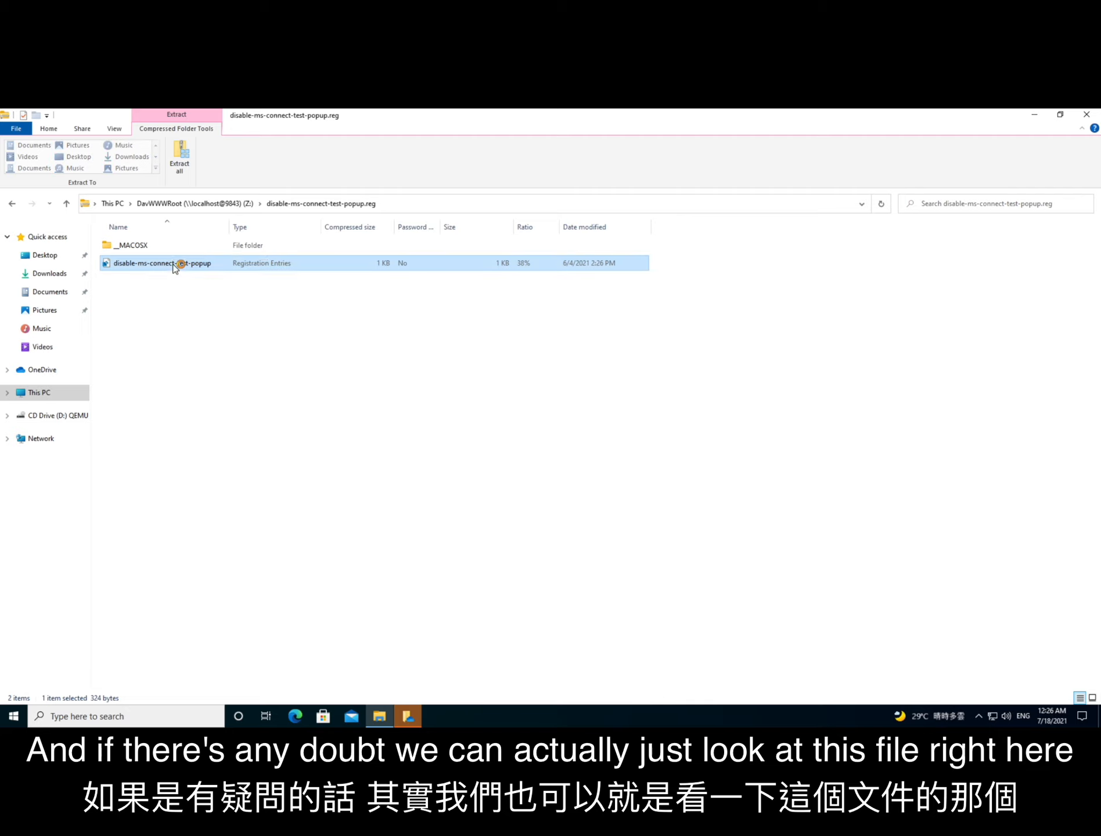
right_click(174, 265)
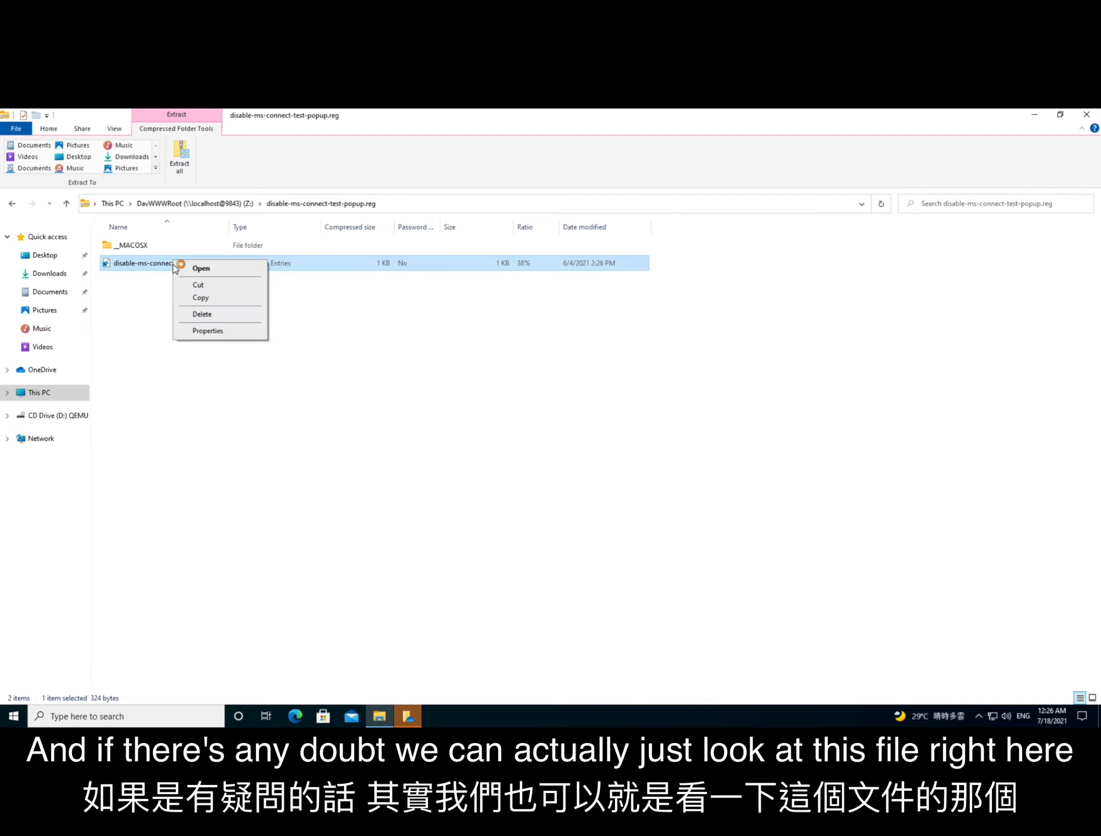
left_click(149, 302)
Step: Open the disable-ms-connect-test-popup registration file from the extracted folder on the Z: drive in Notepad to examine its contents
left_click(215, 203)
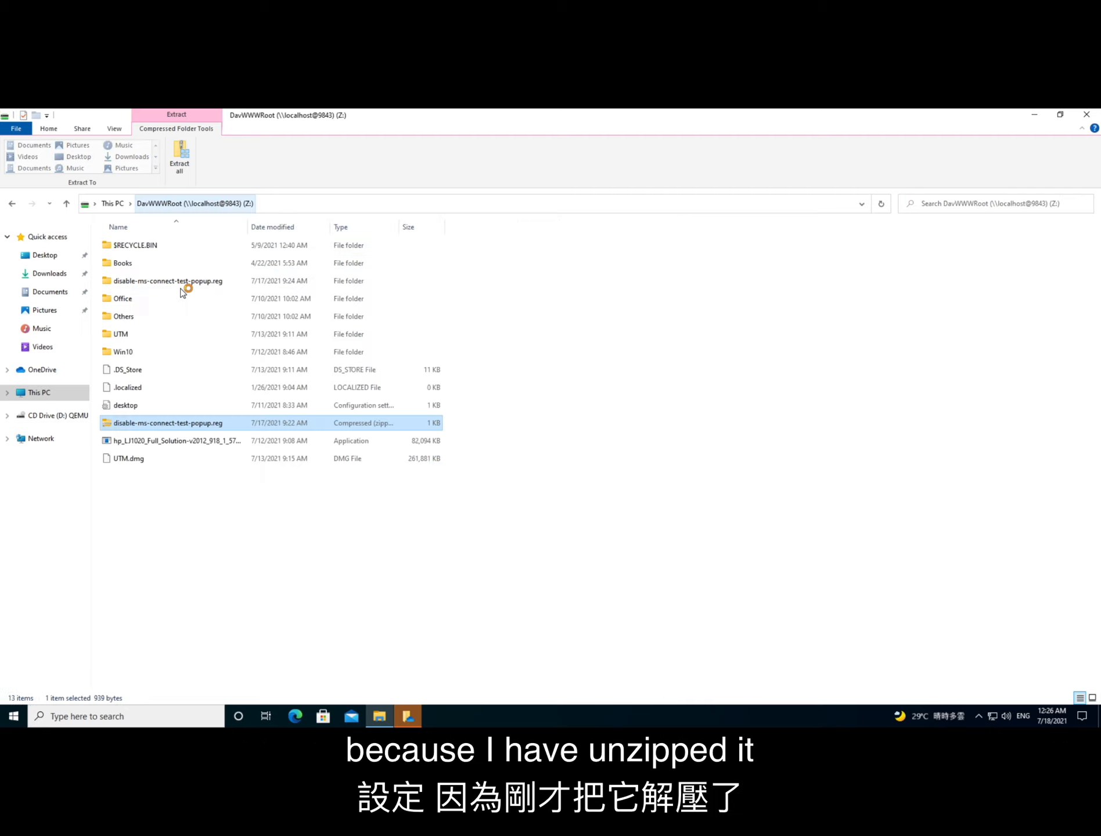
double_click(167, 281)
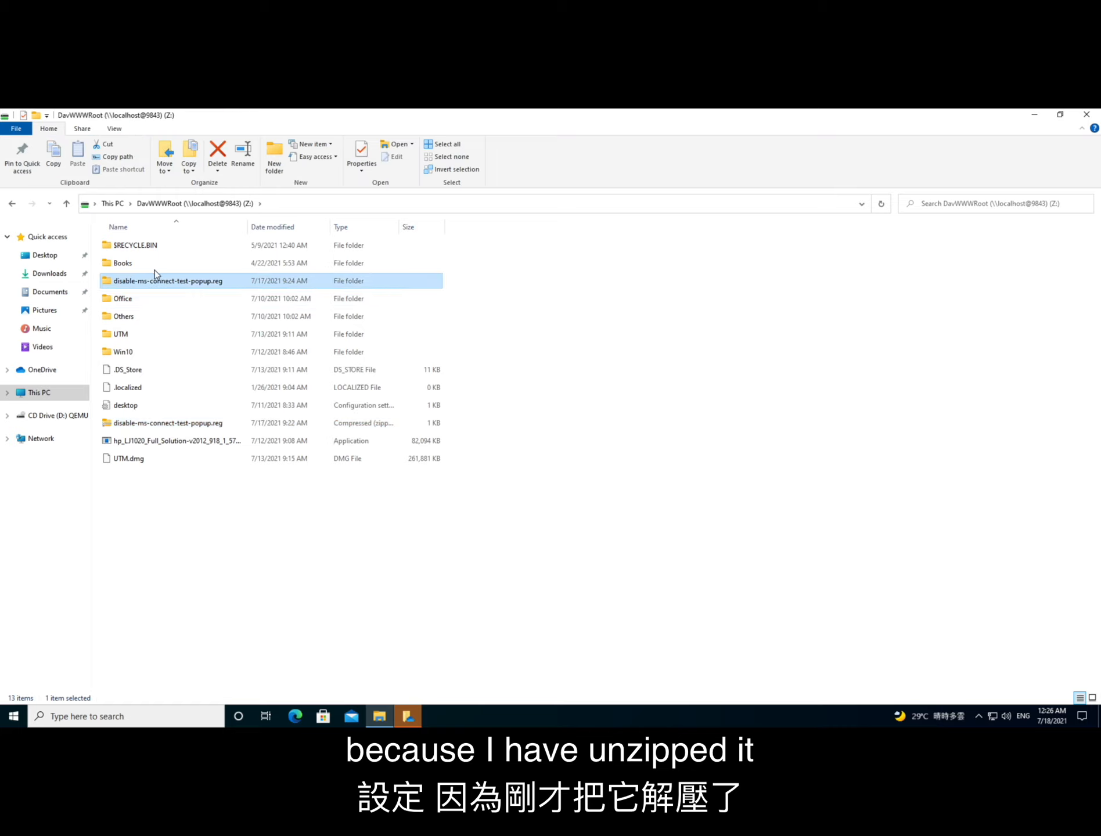
right_click(174, 266)
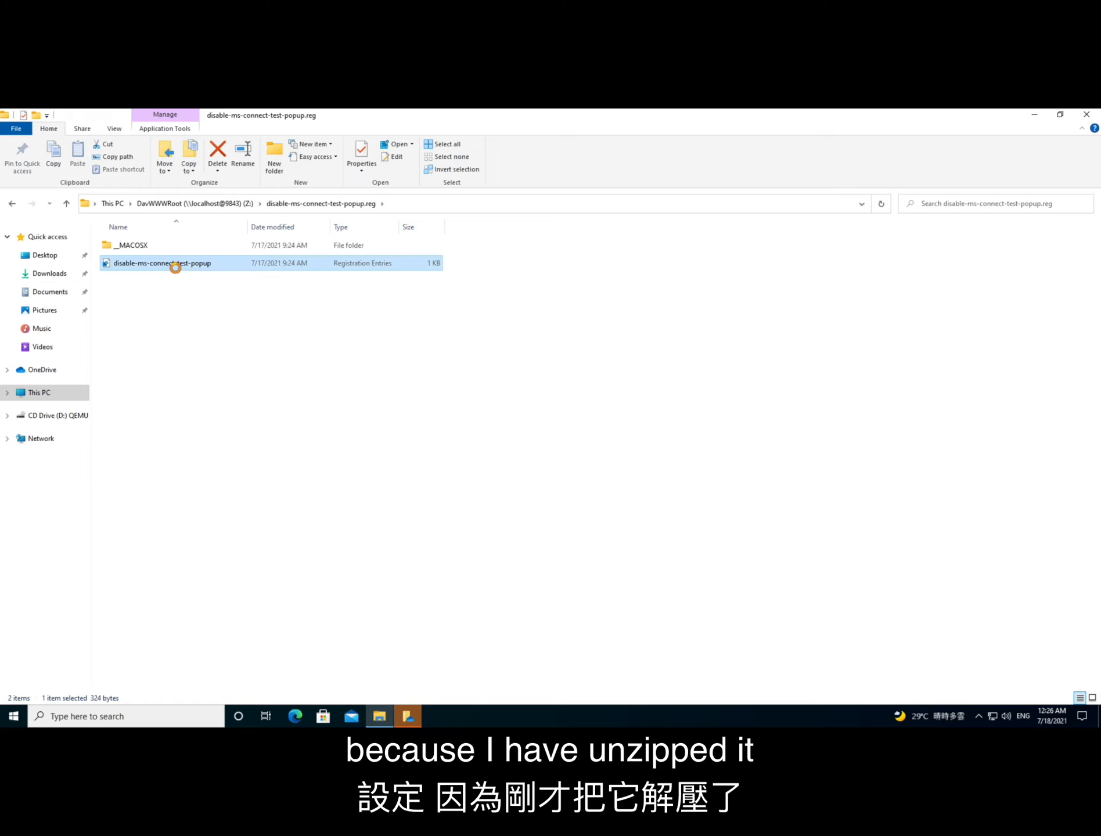
left_click(189, 281)
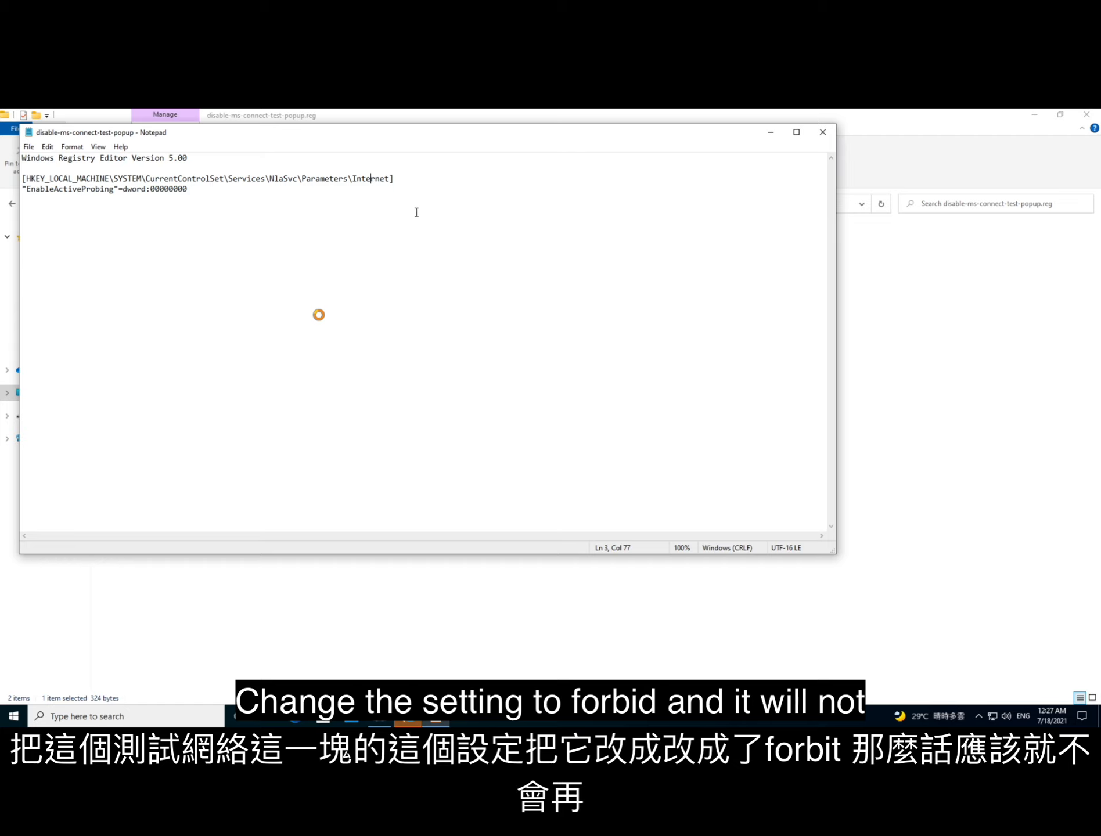
Step: Close the registration file in Notepad and dismiss the Microsoft OneDrive setup window
left_click(823, 132)
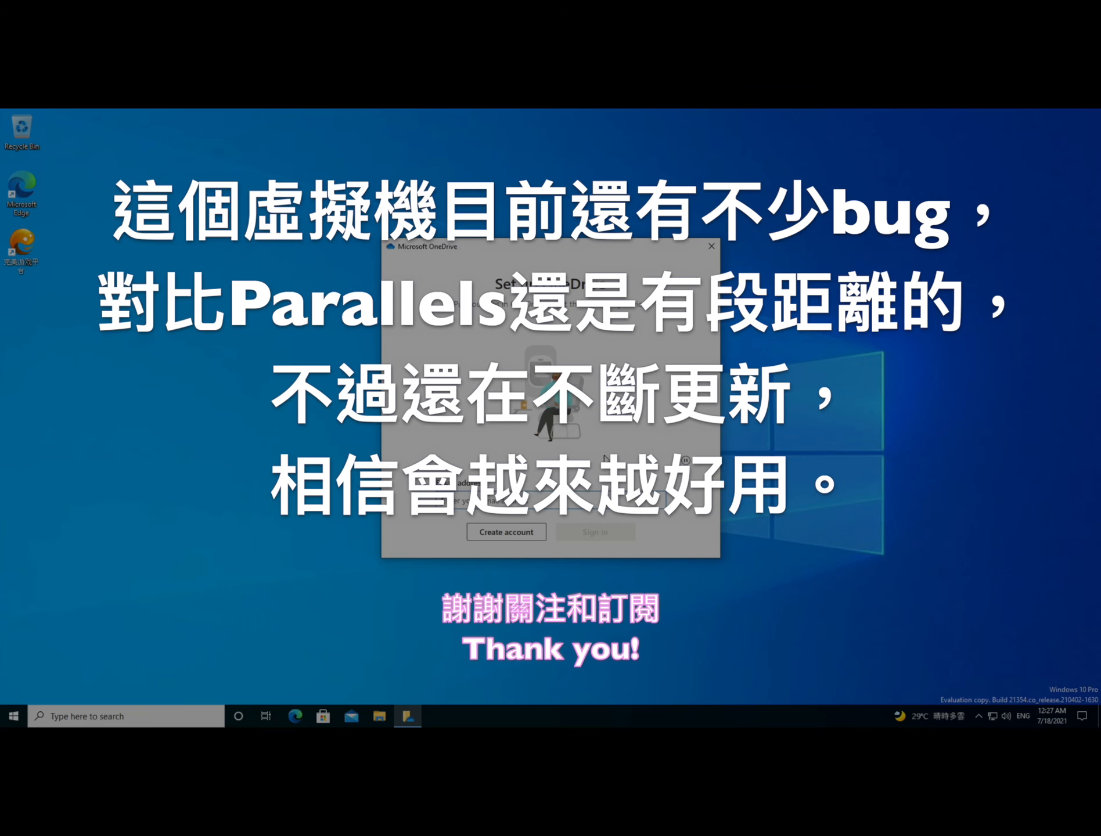
left_click(714, 248)
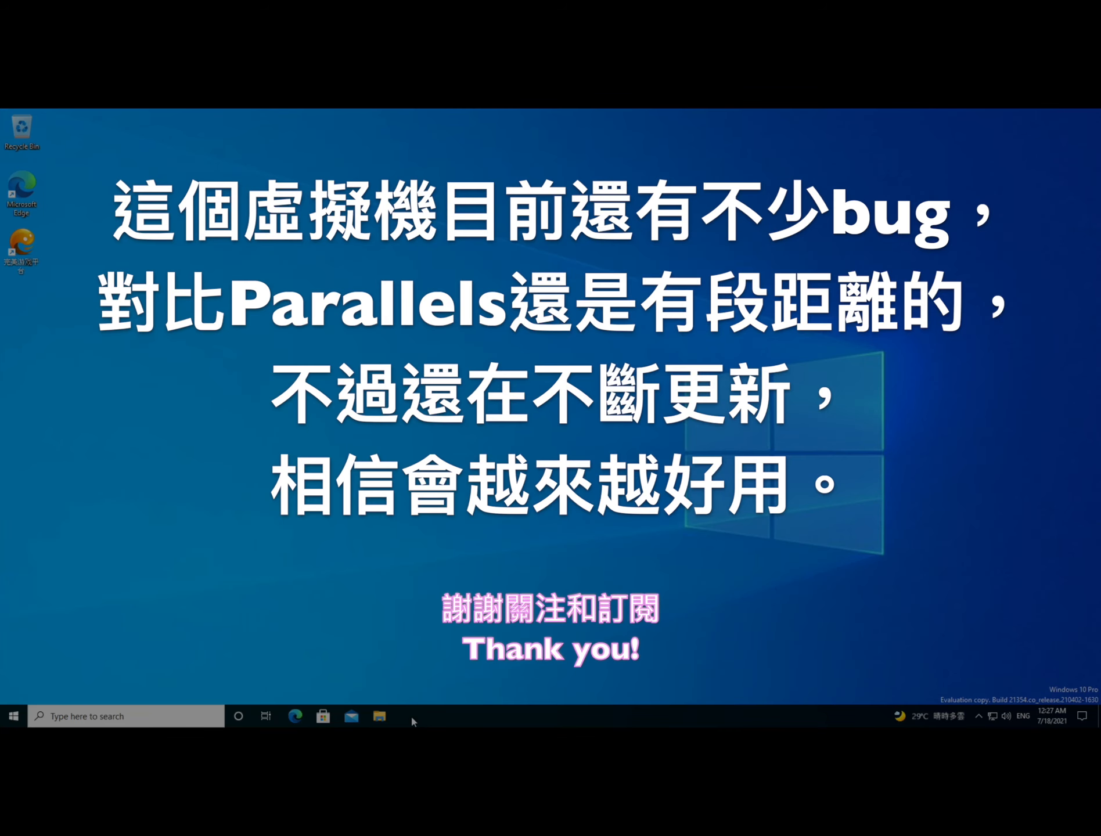